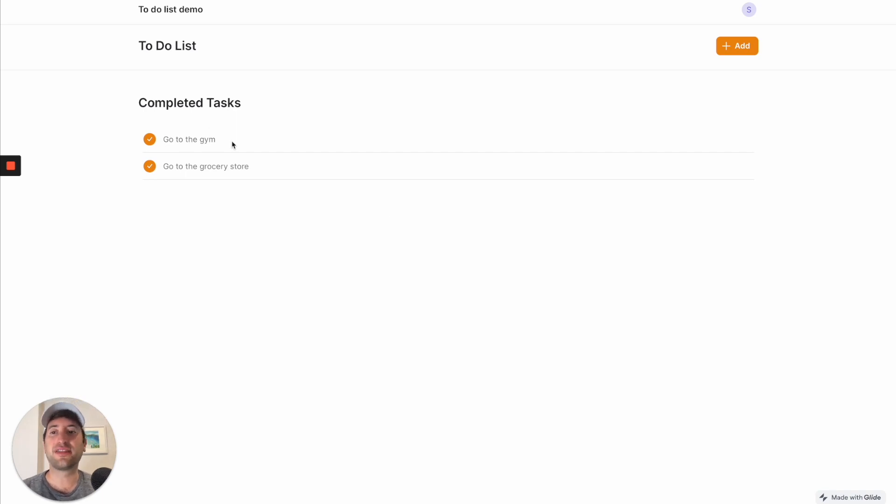
# - Reopen the completed task "Go to the gym" and mark it as completed again
pyautogui.click(148, 142)
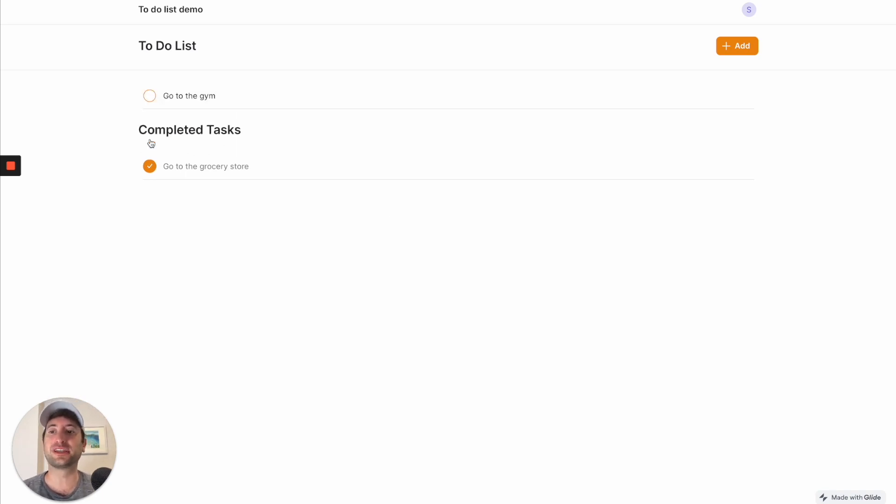
pyautogui.click(150, 96)
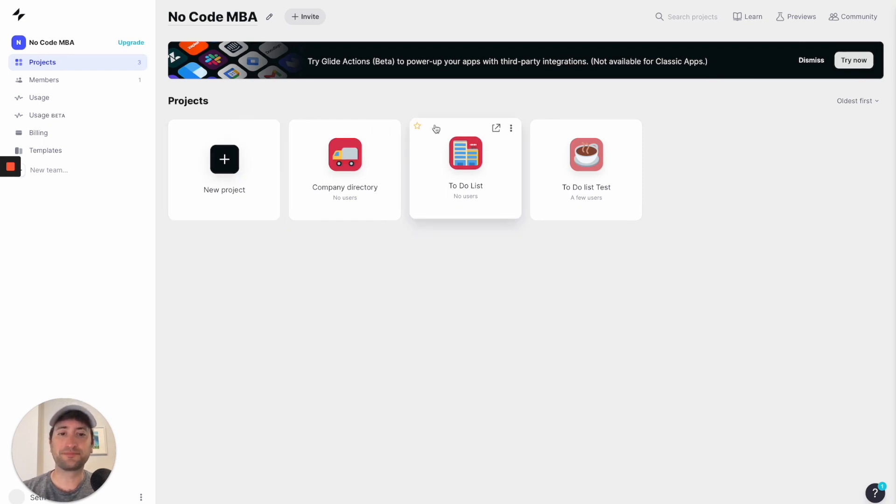
# - Create a new mobile project named "To do list demo" with Glide Tables as its data source
pyautogui.click(223, 169)
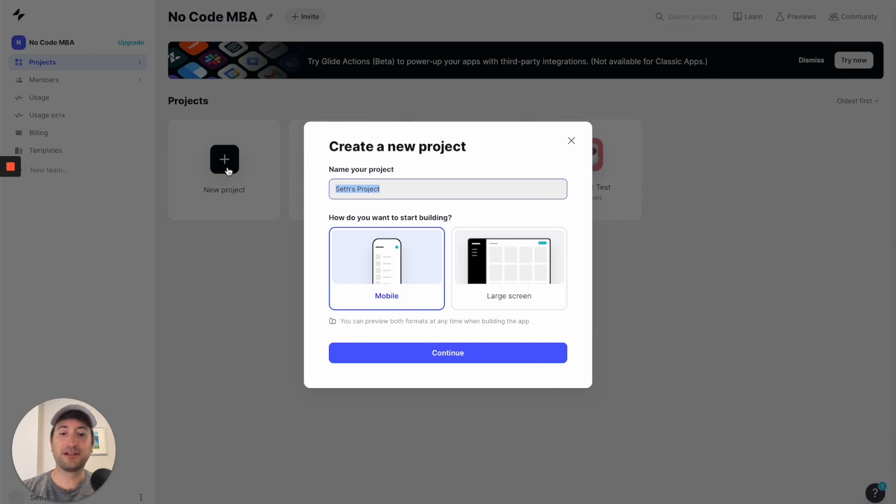
pyautogui.write('To ')
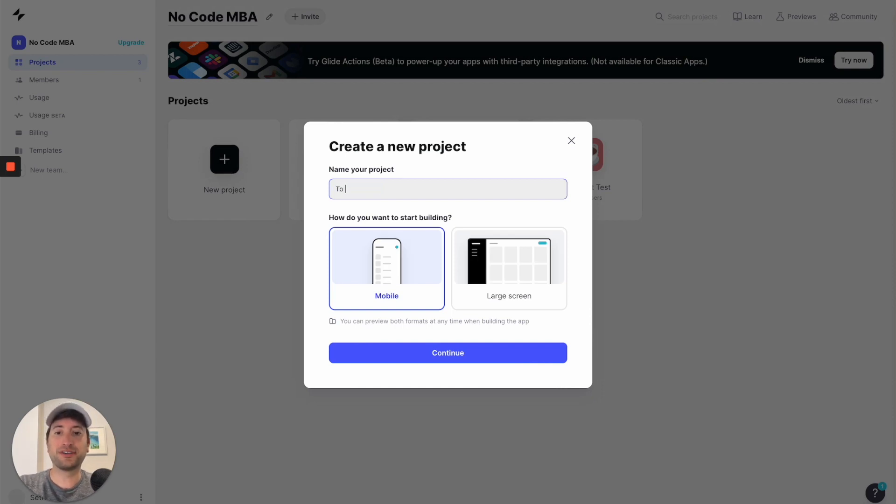
pyautogui.write('do list demo')
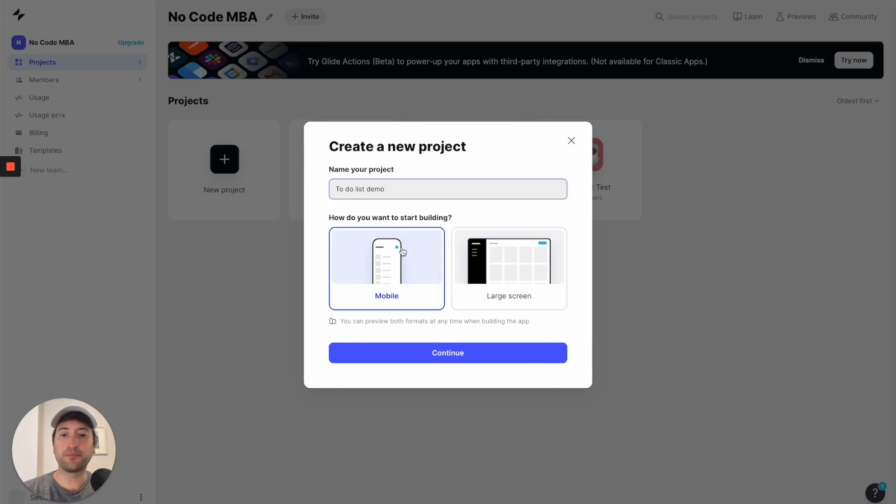
pyautogui.click(468, 267)
pyautogui.click(383, 260)
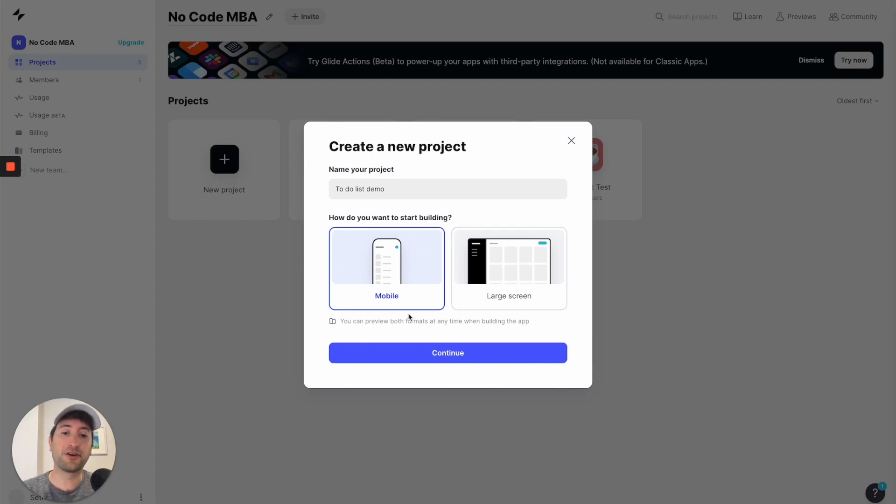
pyautogui.click(411, 354)
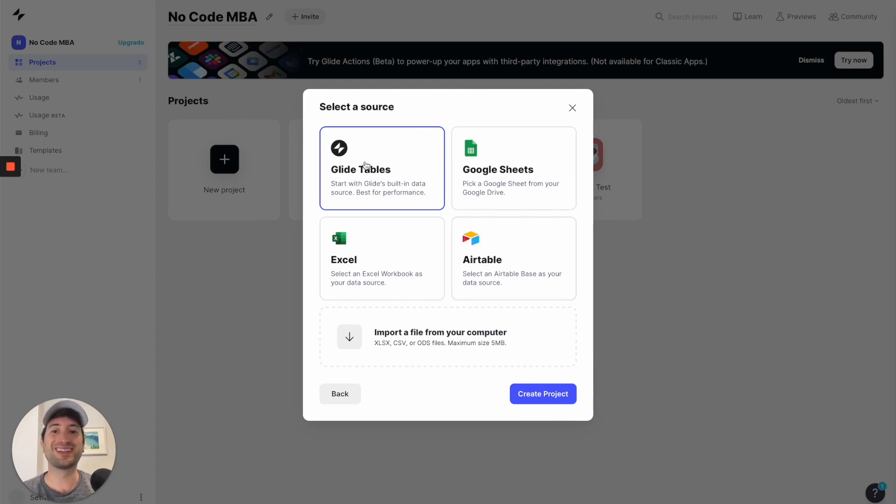
pyautogui.click(529, 394)
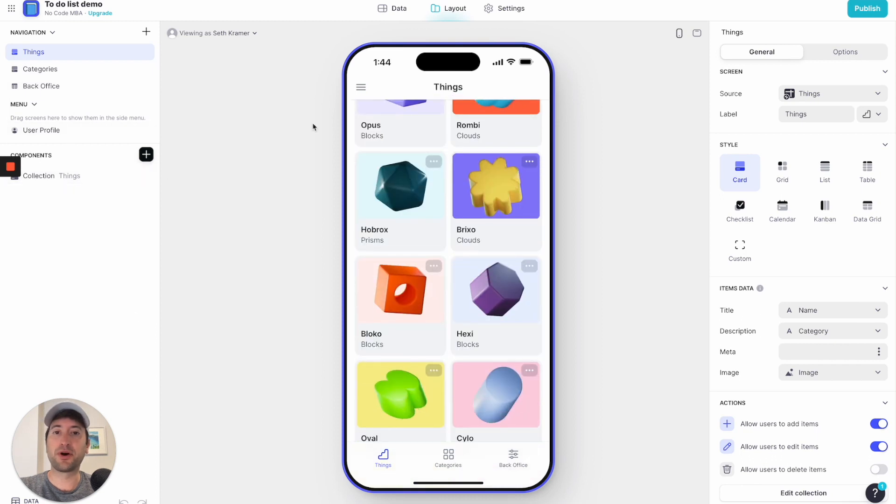
# - Examine the new project's sample layout, its data tables and its general settings
pyautogui.scroll(3, 427, 182)
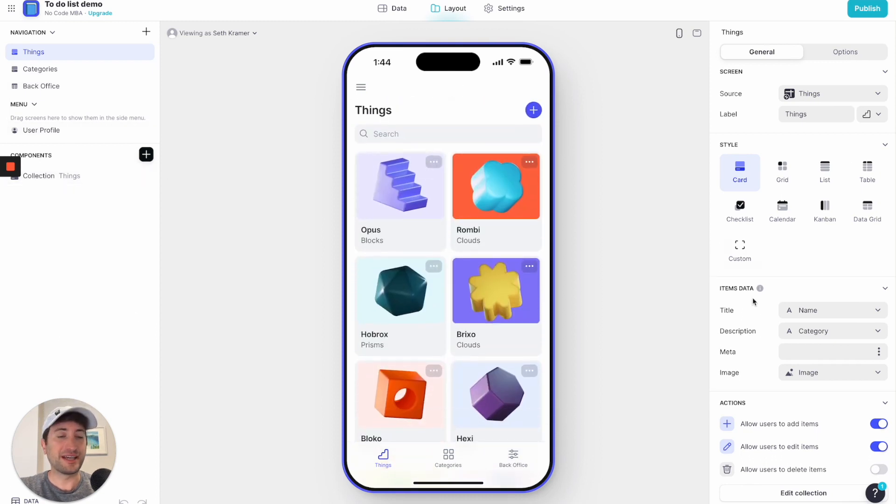
pyautogui.scroll(-2, 755, 301)
pyautogui.scroll(2, 756, 301)
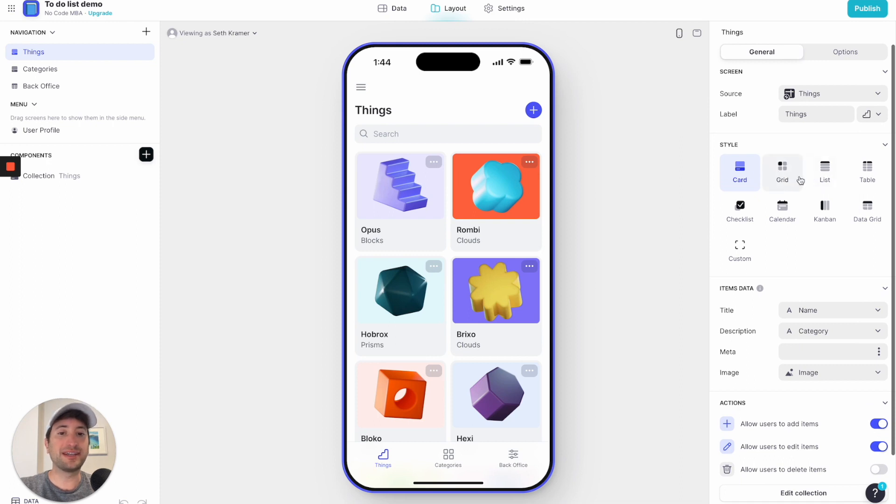
pyautogui.click(398, 12)
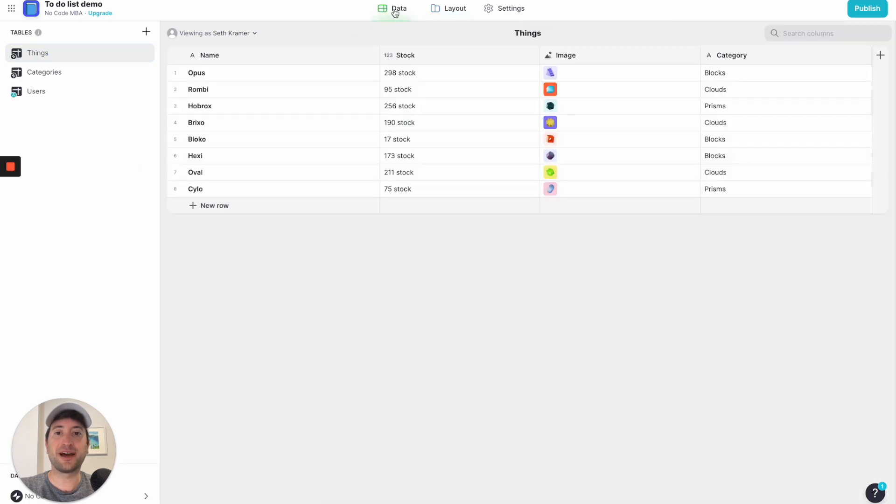
pyautogui.click(441, 11)
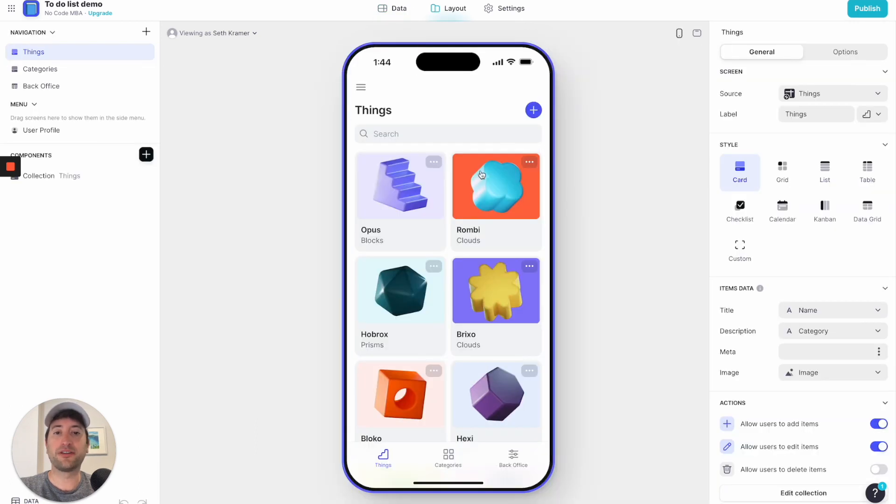
pyautogui.click(505, 13)
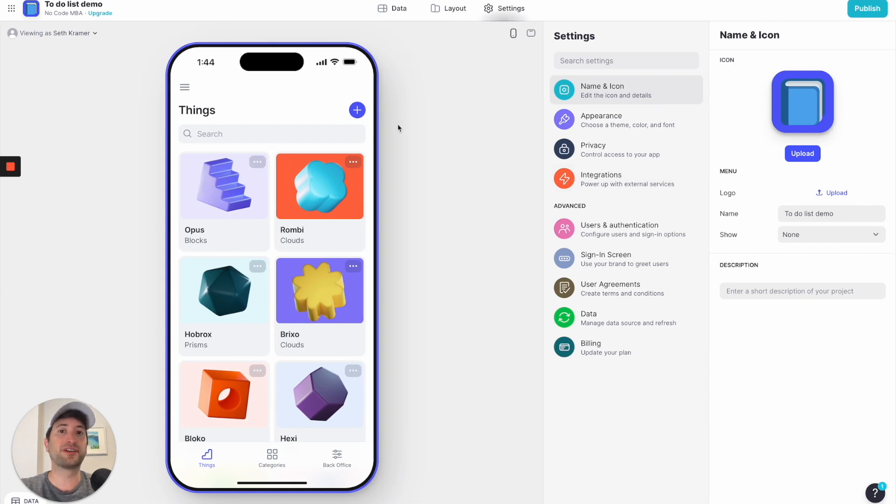
pyautogui.click(448, 9)
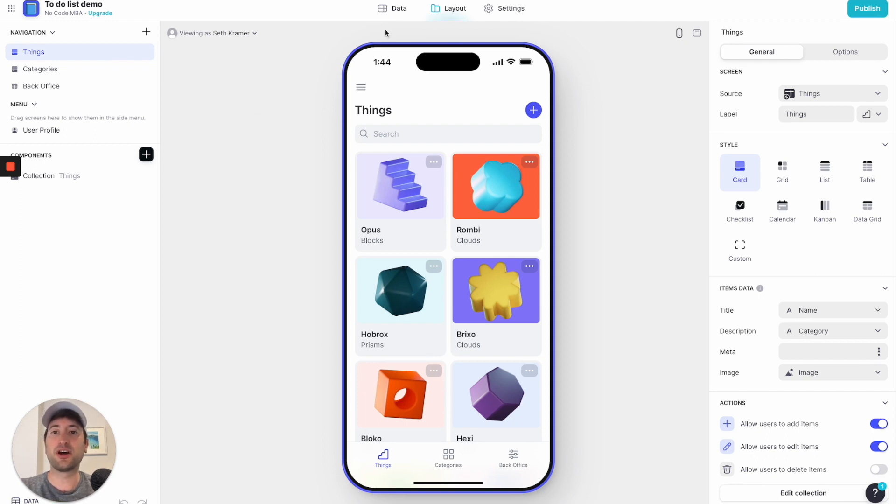
# - Delete the sample Things and Categories tables from the project's data
pyautogui.click(396, 18)
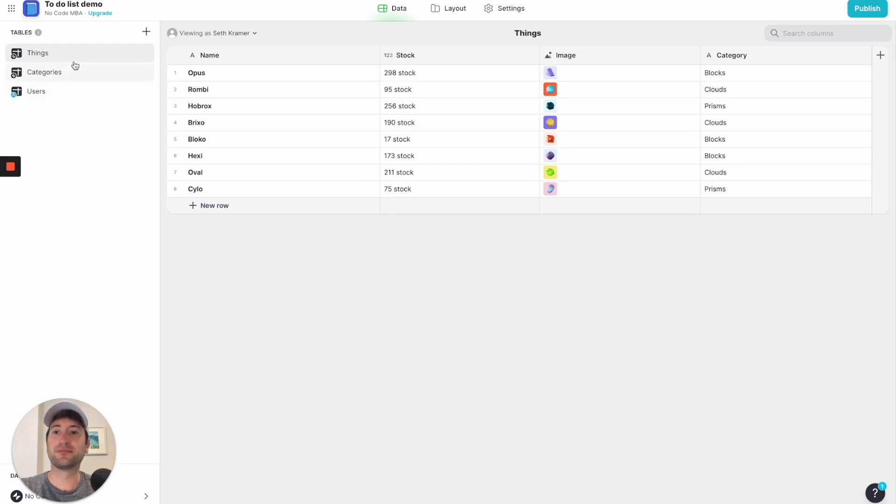
pyautogui.rightClick(105, 57)
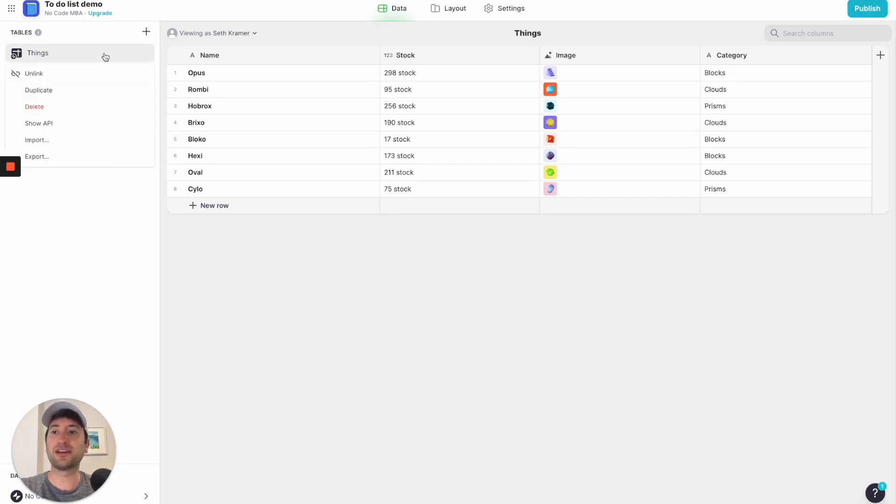
pyautogui.click(78, 110)
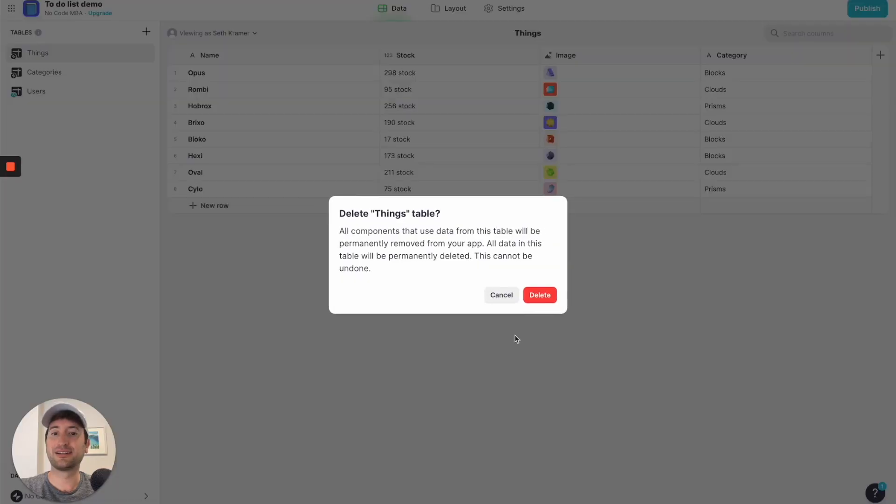
pyautogui.click(546, 301)
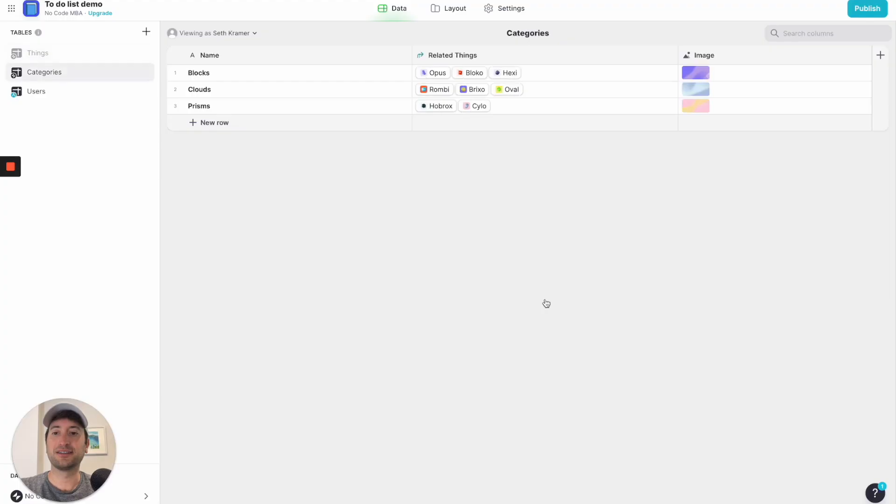
pyautogui.rightClick(93, 62)
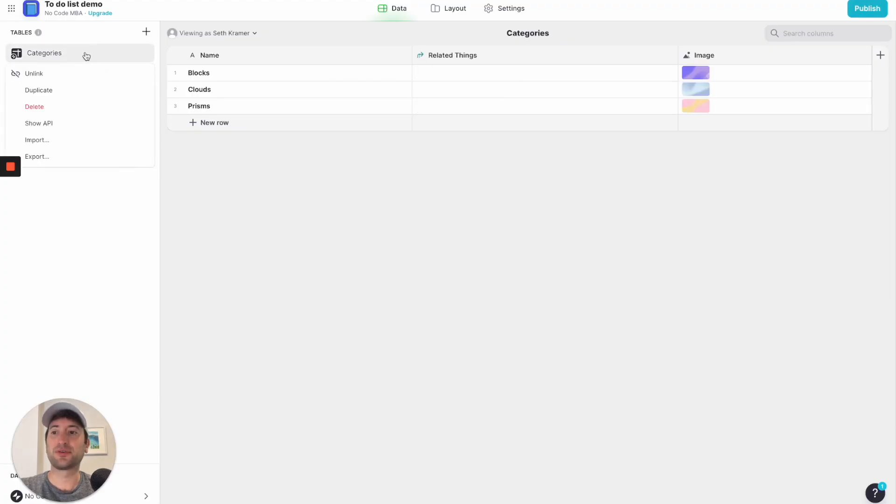
pyautogui.click(62, 107)
pyautogui.click(539, 294)
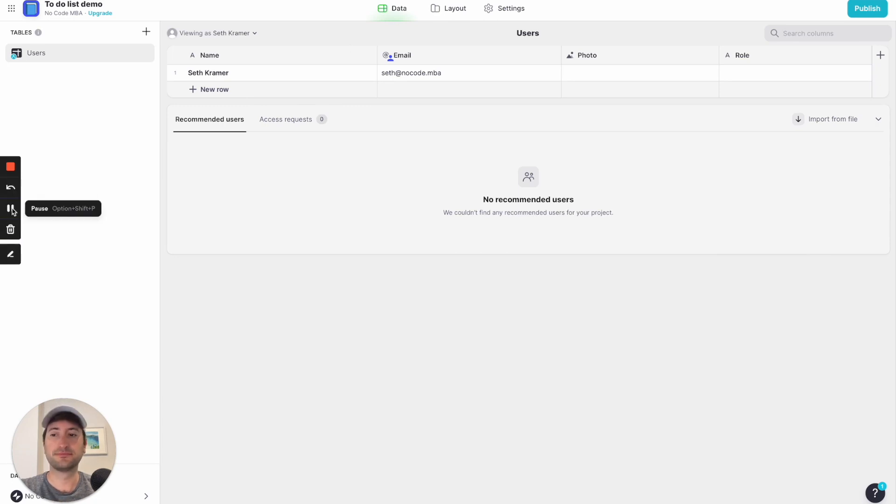
# - Delete the Things, Categories and Back Office screens from the app's navigation
pyautogui.click(450, 15)
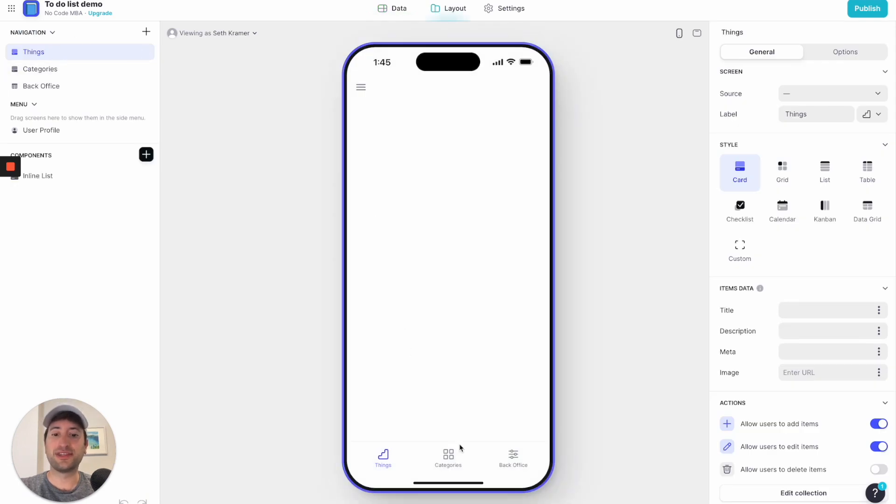
pyautogui.click(457, 461)
pyautogui.click(395, 464)
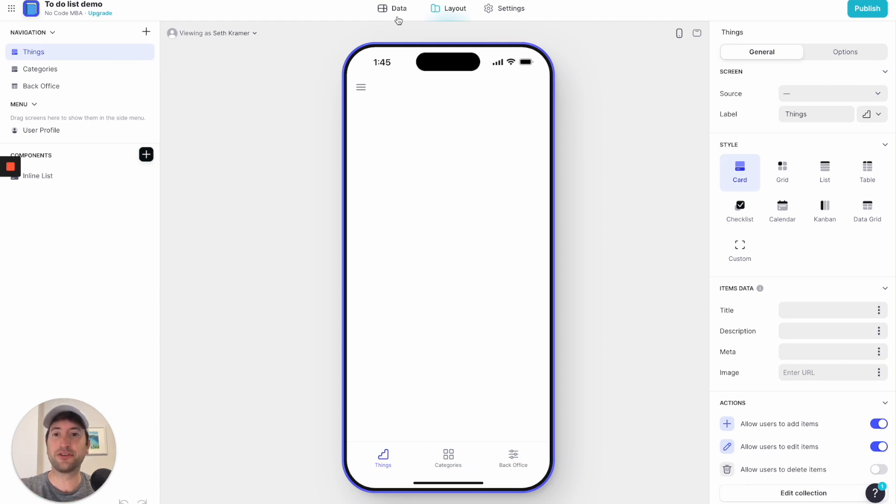
pyautogui.rightClick(104, 54)
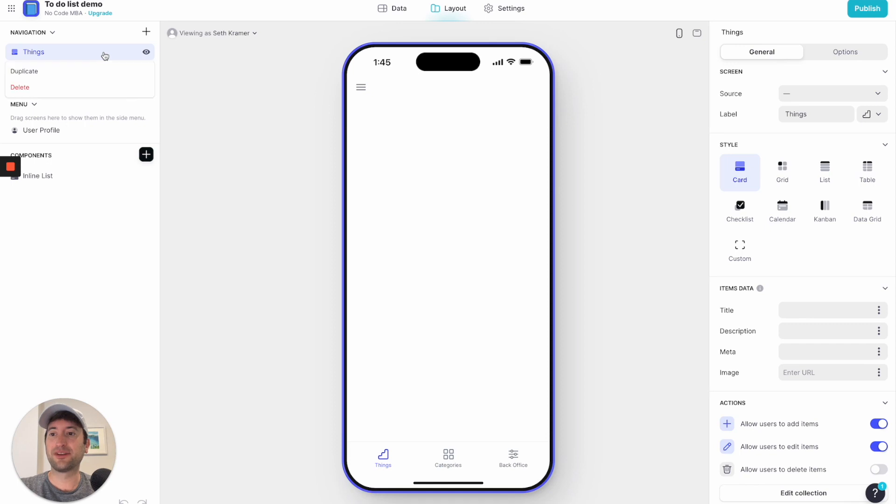
pyautogui.click(89, 87)
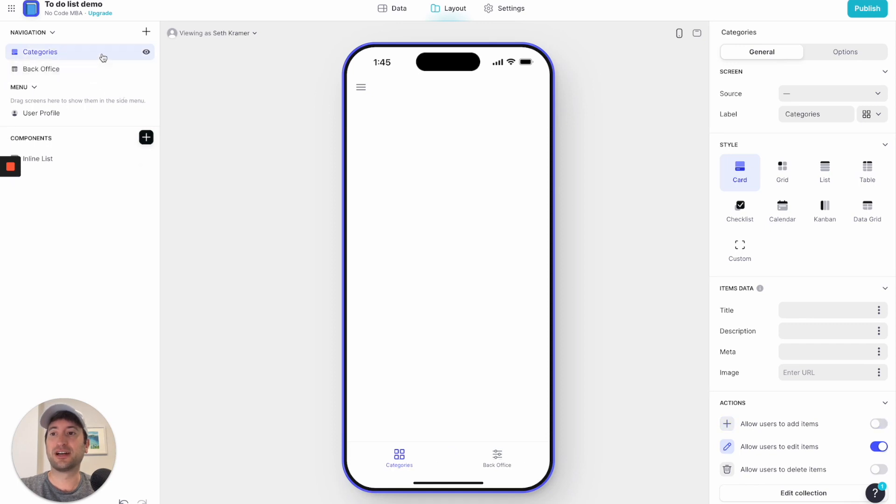
pyautogui.rightClick(88, 58)
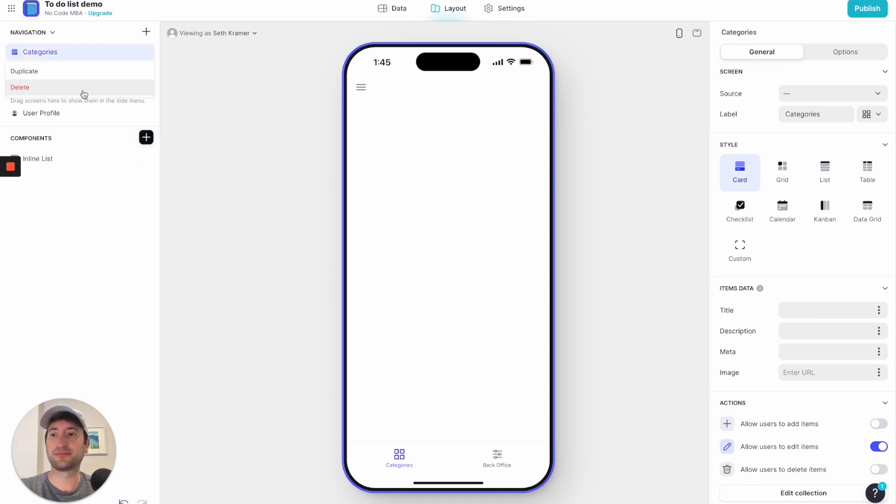
pyautogui.click(85, 87)
pyautogui.rightClick(84, 56)
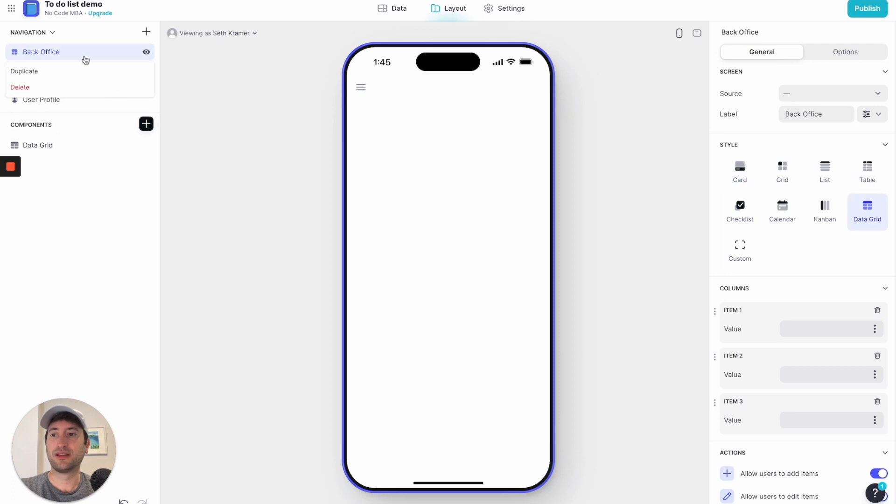
pyautogui.click(83, 88)
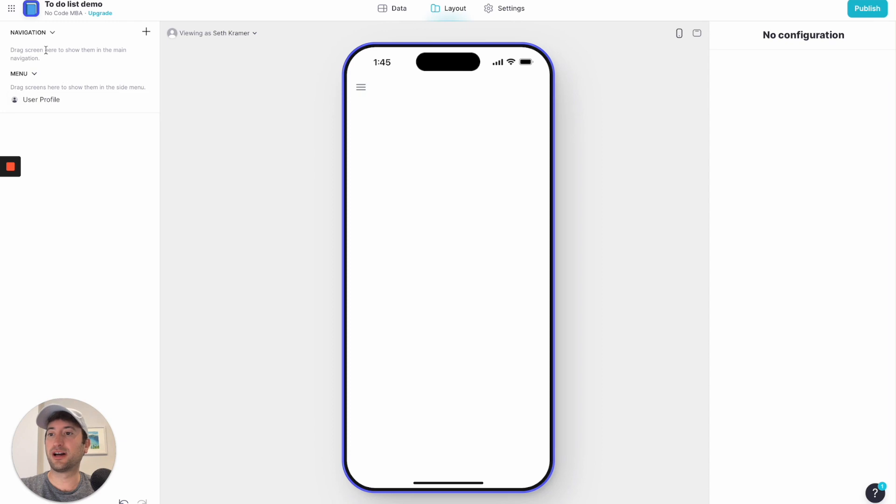
# - Add a blank custom screen to the app's navigation
pyautogui.click(398, 10)
pyautogui.click(447, 13)
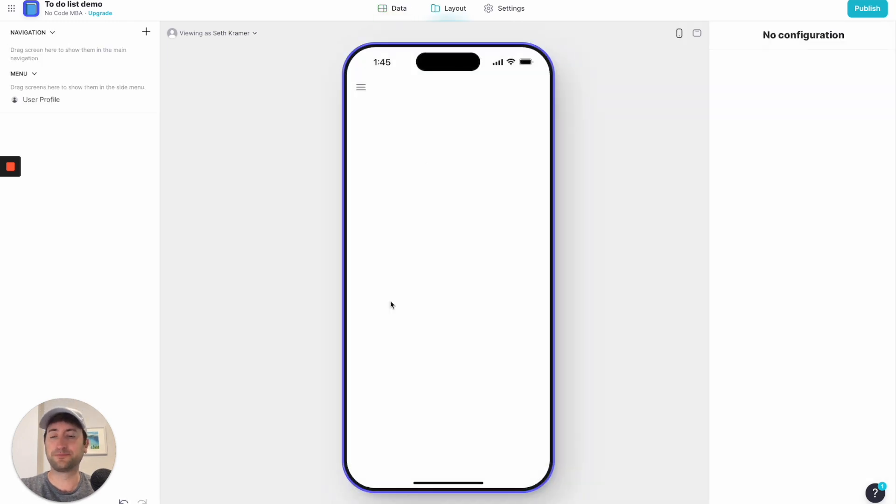
pyautogui.click(146, 33)
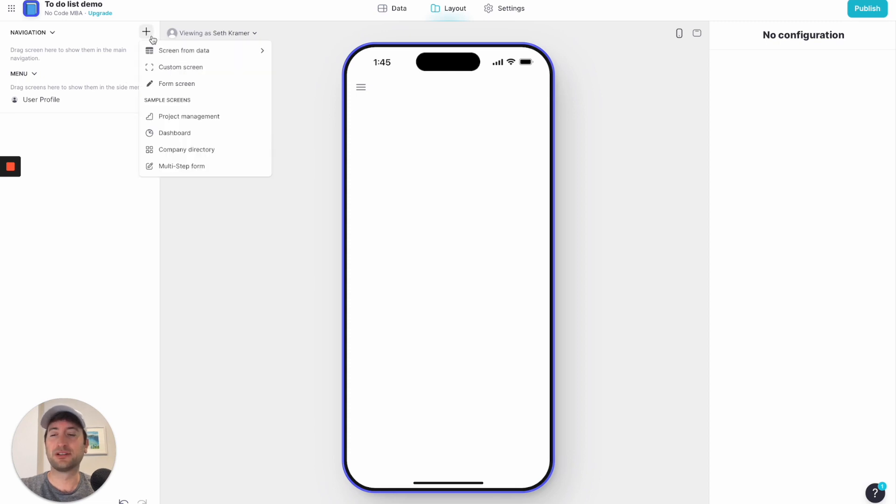
pyautogui.moveTo(7, 217)
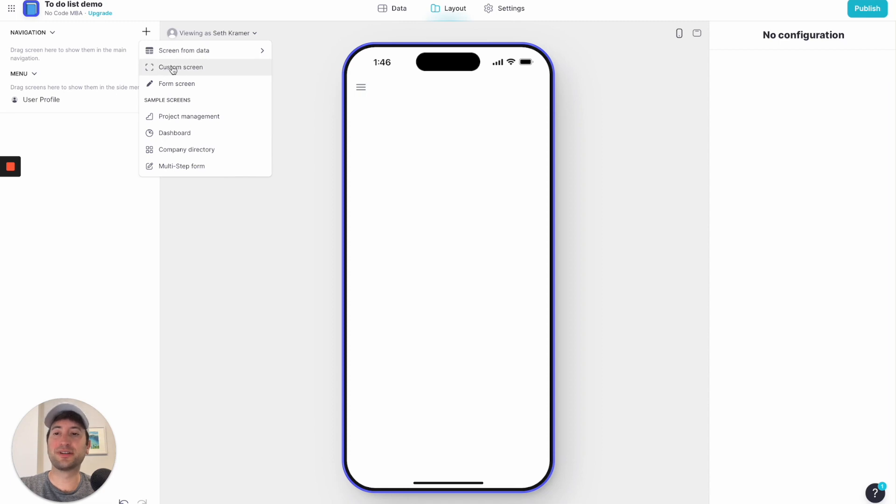
pyautogui.moveTo(200, 51)
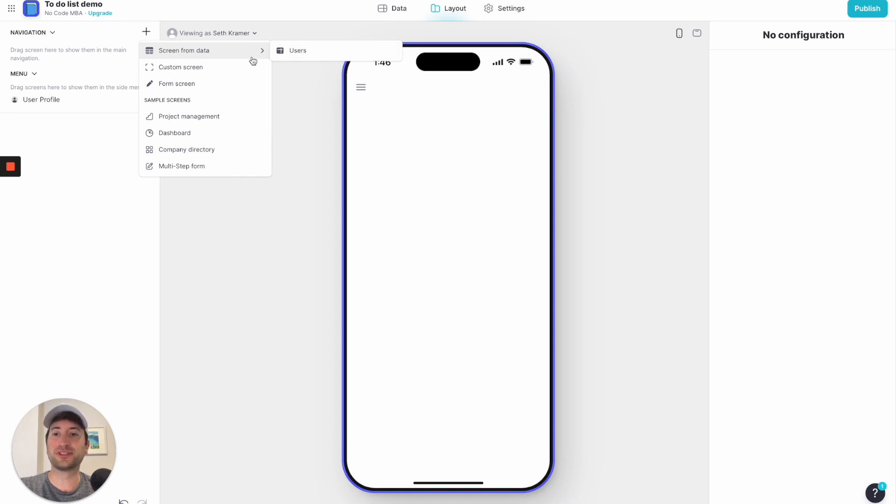
pyautogui.click(216, 71)
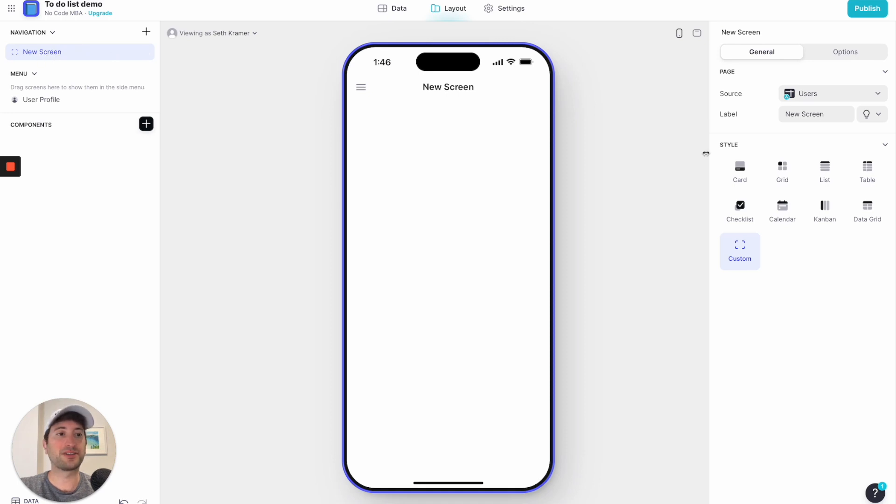
# - Label the new screen "Home" and give it the house icon found by searching for "home"
pyautogui.doubleClick(805, 115)
pyautogui.write('aHo')
pyautogui.hotkey('ctrl', 'a')
pyautogui.write('Home')
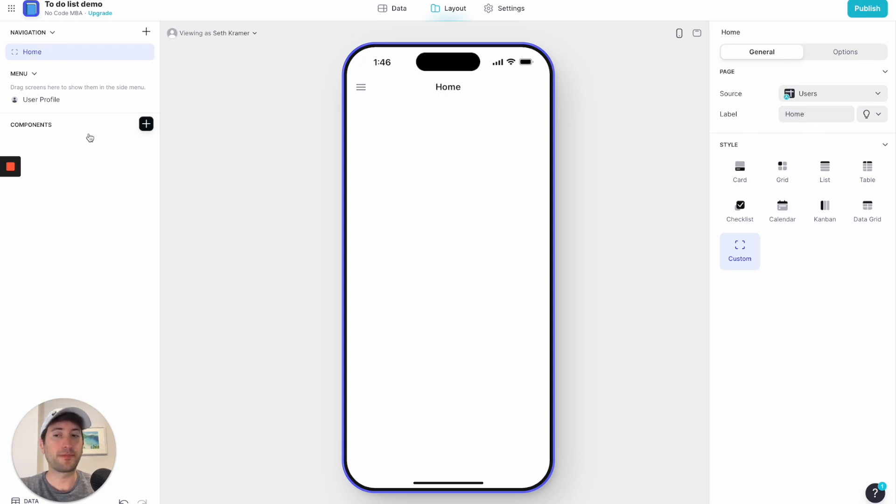
pyautogui.click(872, 116)
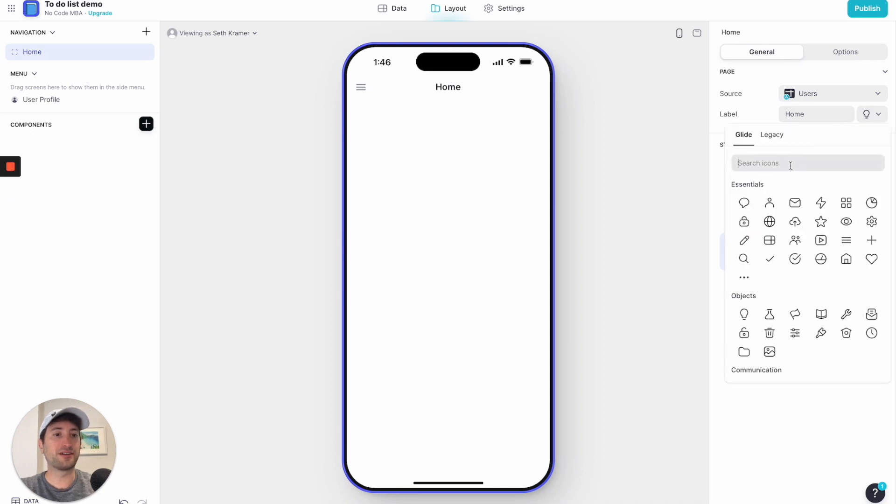
pyautogui.write('home')
pyautogui.click(744, 203)
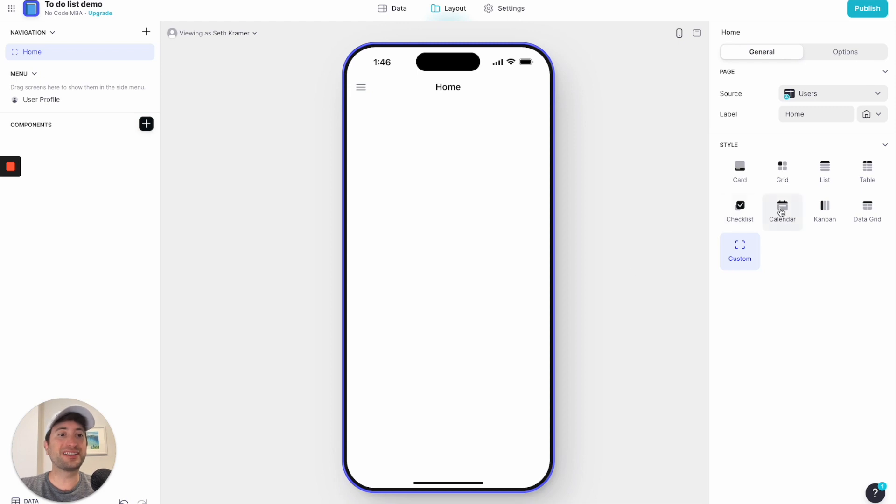
# - Try the Card style on the Home screen and check which data sources it offers
pyautogui.click(744, 179)
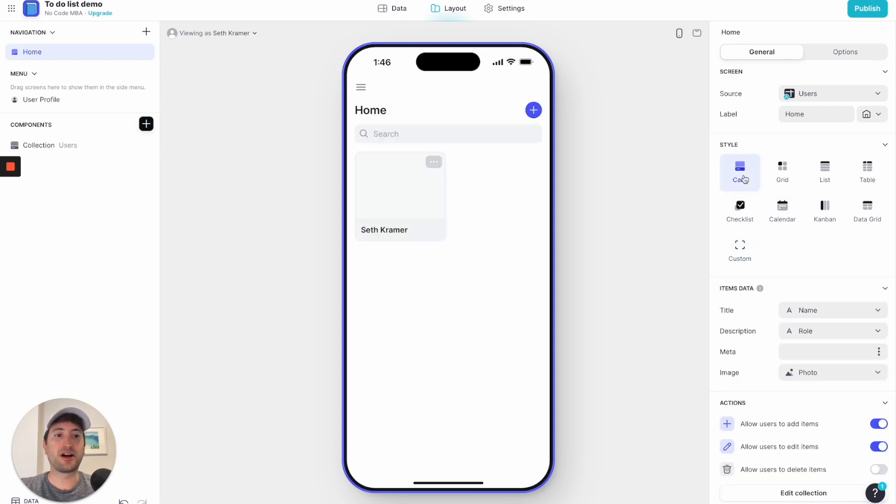
pyautogui.click(799, 99)
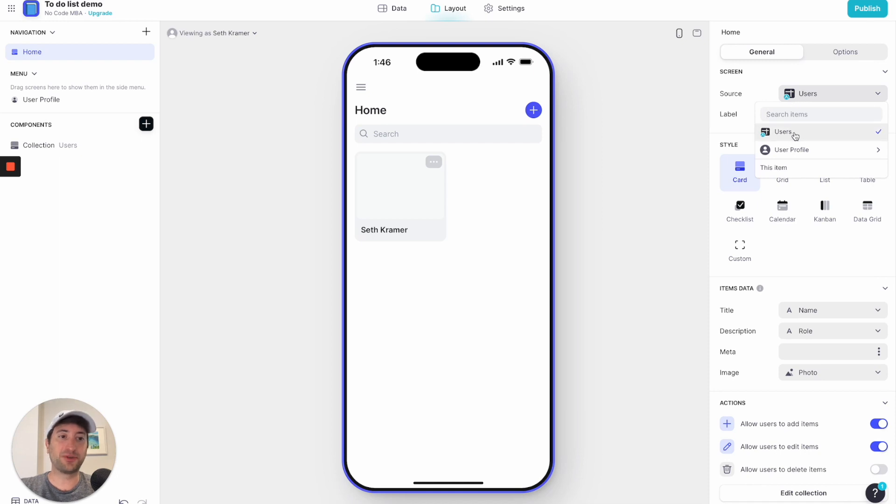
pyautogui.click(769, 95)
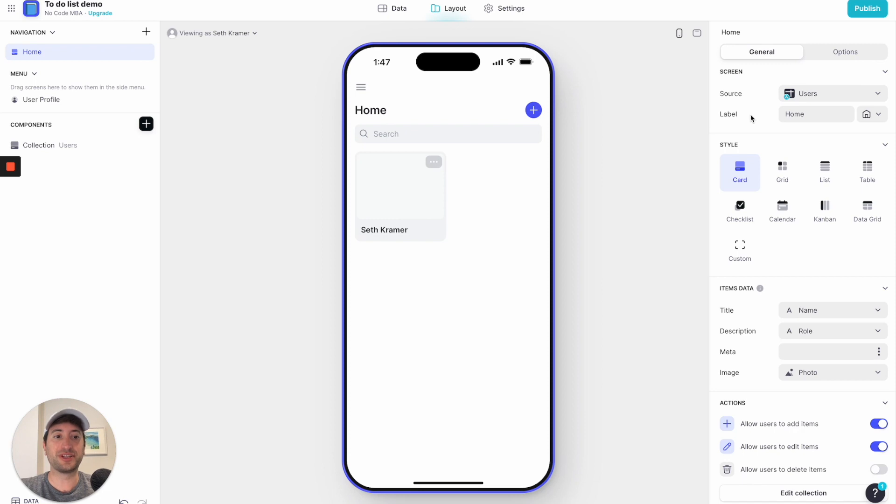
# - Return the Home screen to the Custom style and delete its Users collection component
pyautogui.click(738, 258)
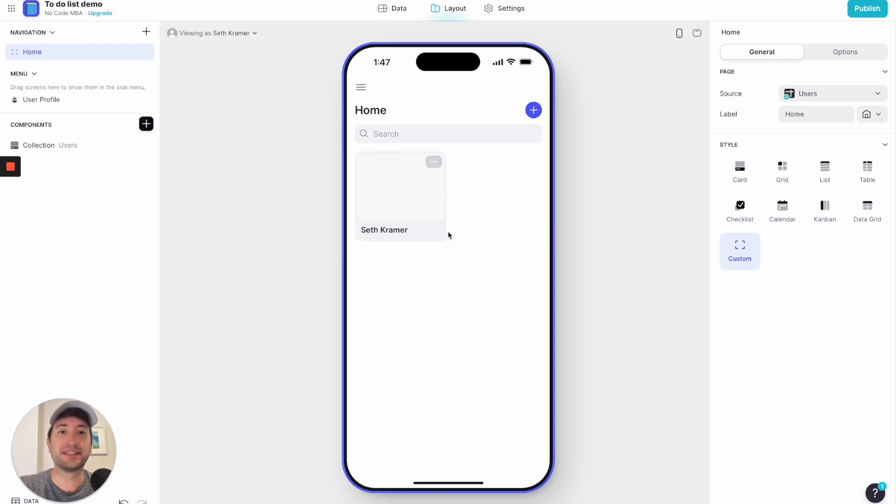
pyautogui.moveTo(86, 145)
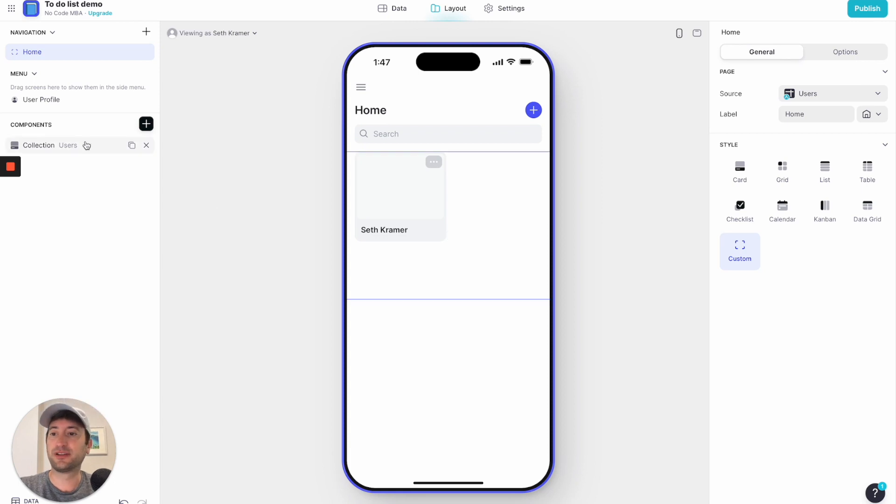
pyautogui.click(146, 145)
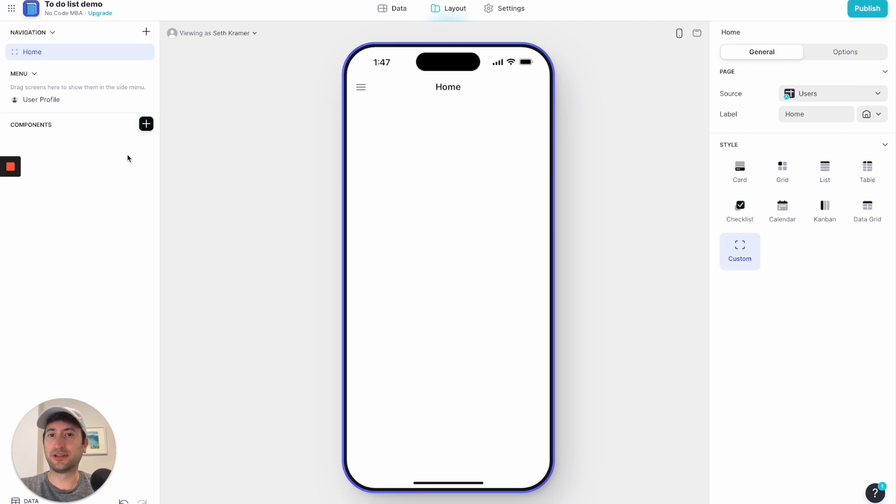
# - Create a new table in the project's data and name it "Tasks"
pyautogui.click(384, 9)
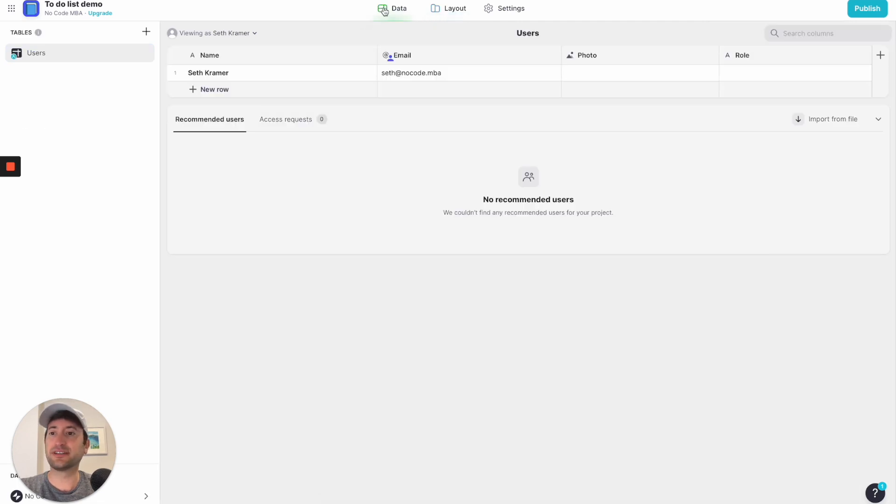
pyautogui.click(147, 32)
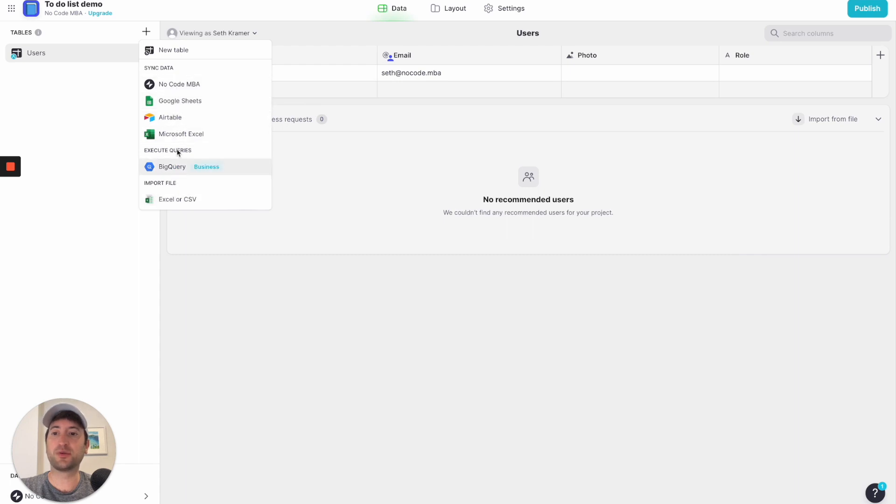
pyautogui.click(168, 57)
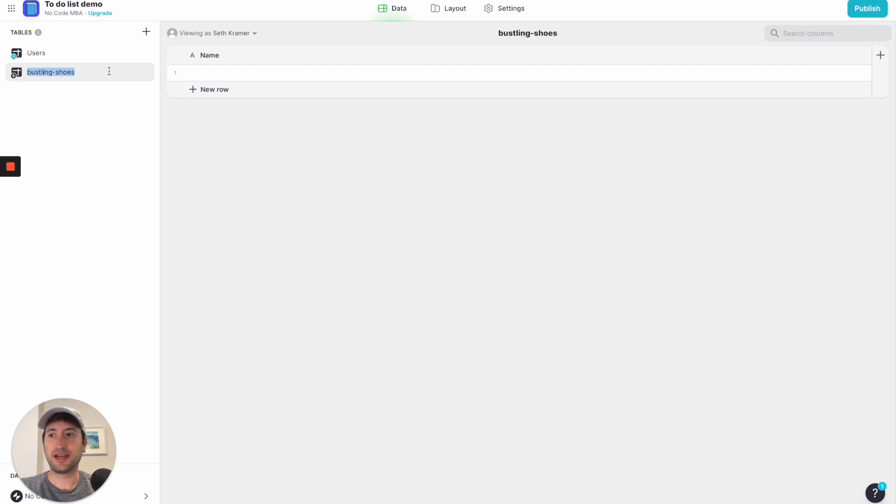
pyautogui.write('Tasks')
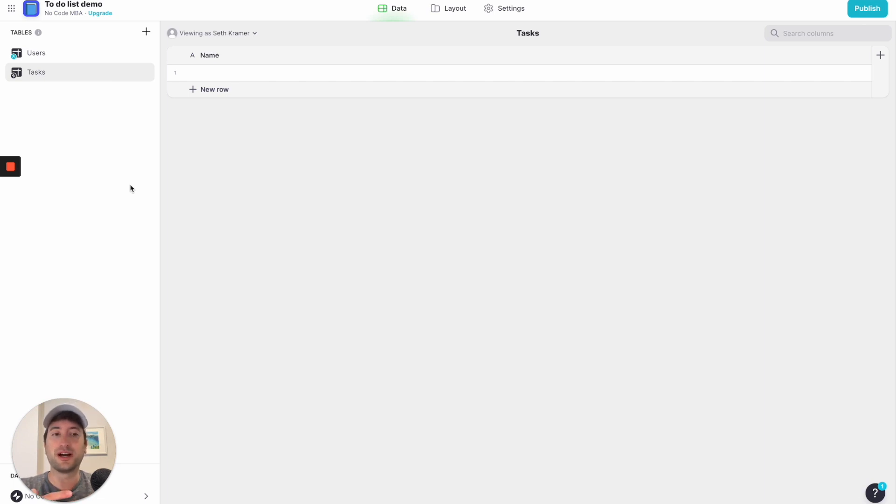
pyautogui.moveTo(5, 194)
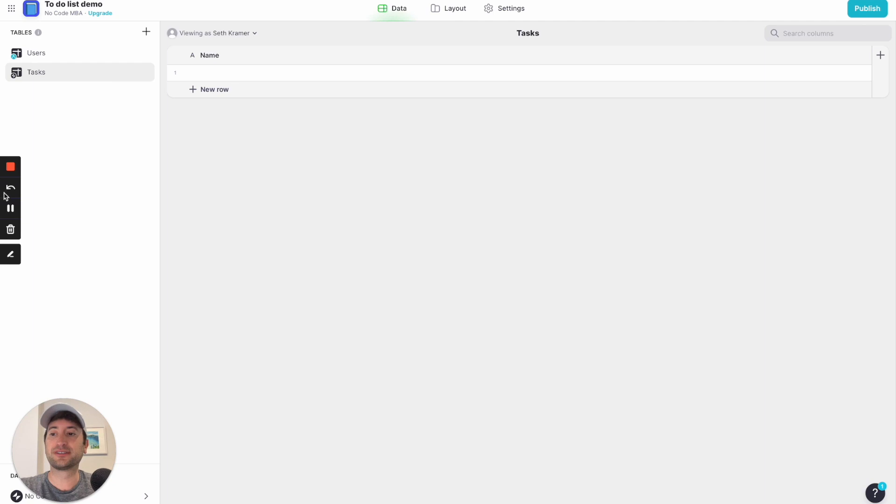
pyautogui.click(11, 209)
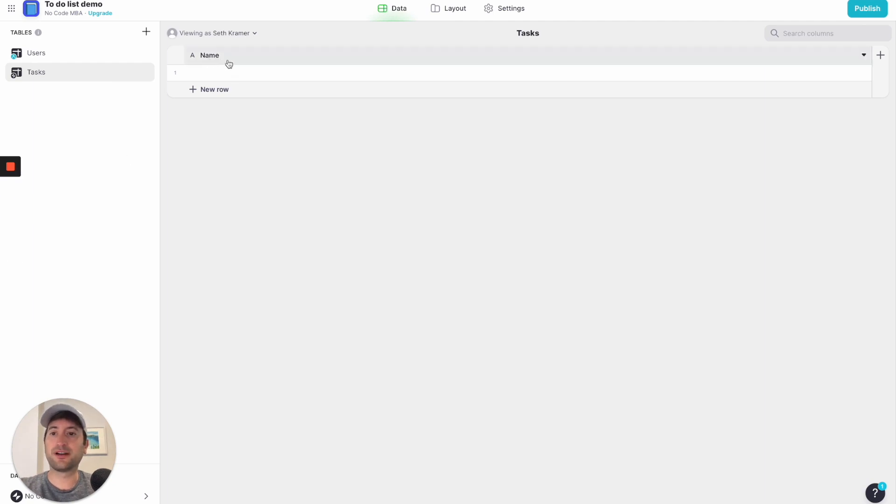
# - Add a Boolean column named "Completed" to the Tasks table
pyautogui.click(885, 80)
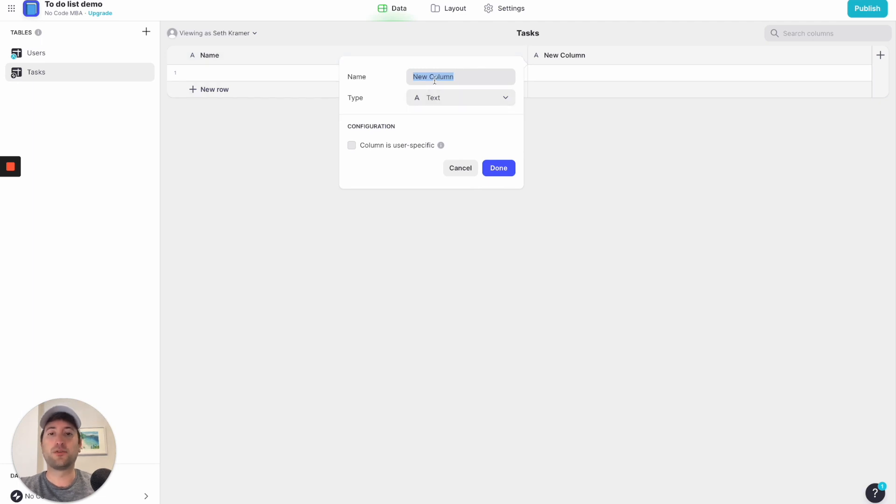
pyautogui.write('Completed')
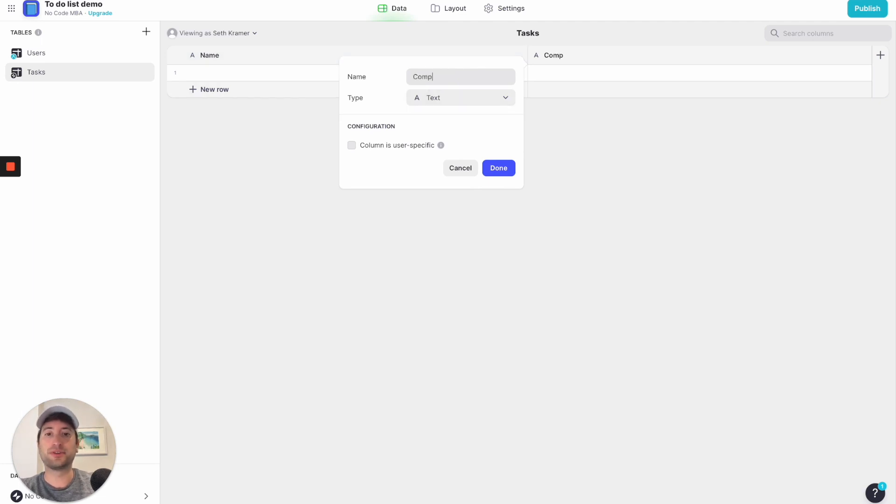
pyautogui.click(447, 98)
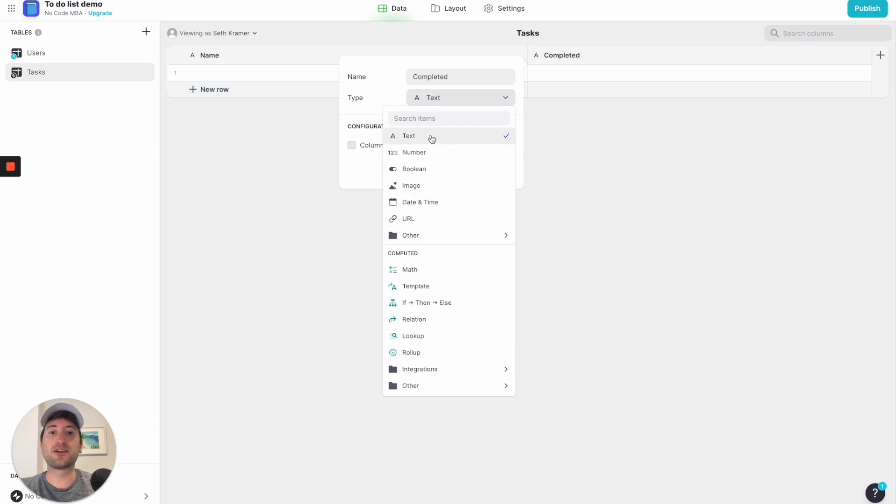
pyautogui.click(422, 169)
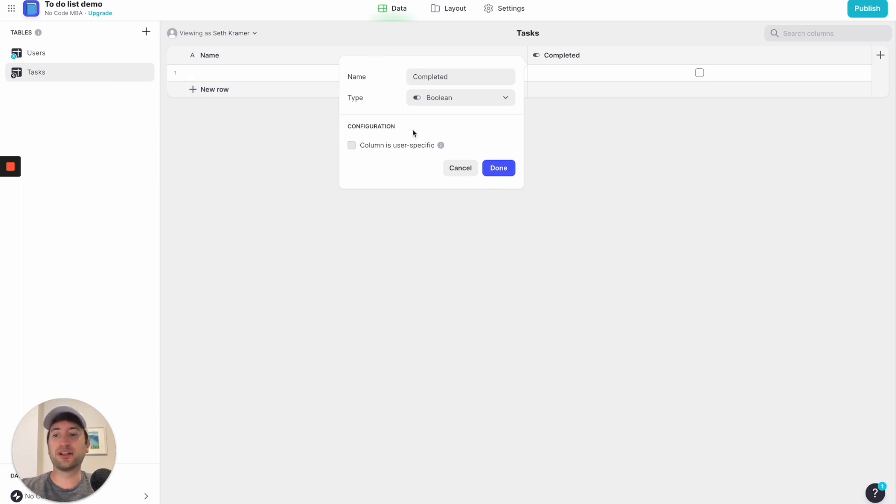
pyautogui.click(503, 174)
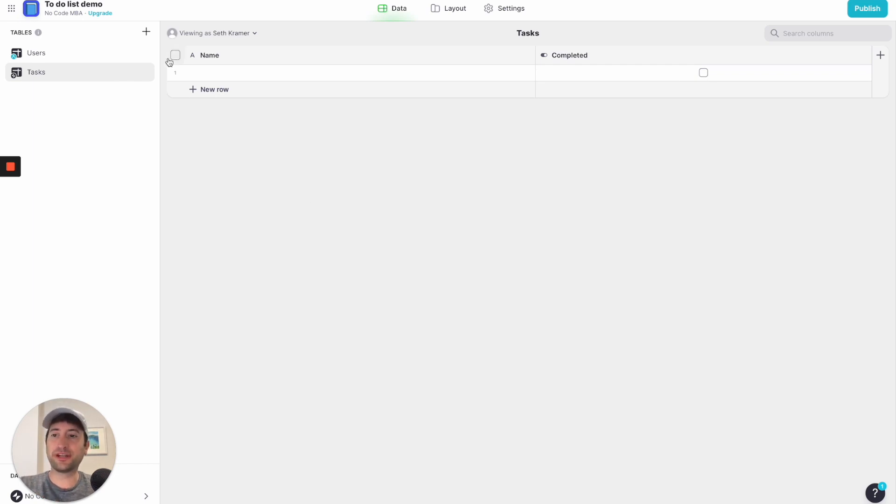
pyautogui.click(72, 59)
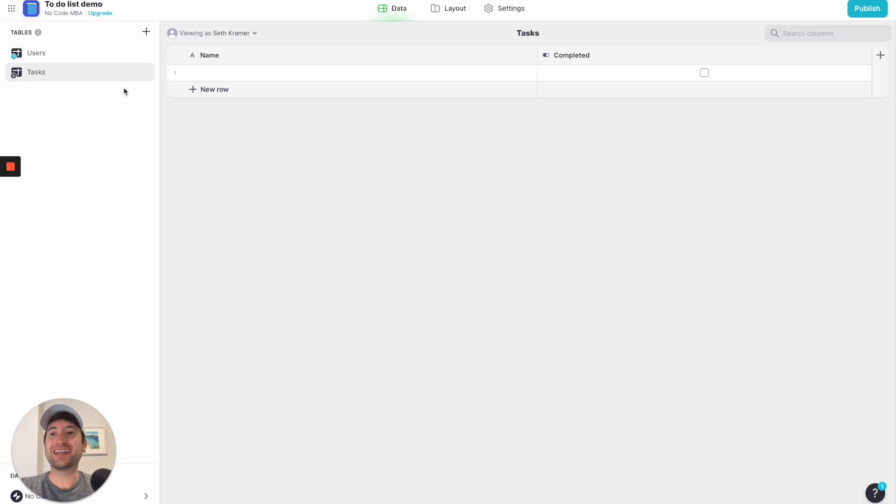
pyautogui.click(95, 62)
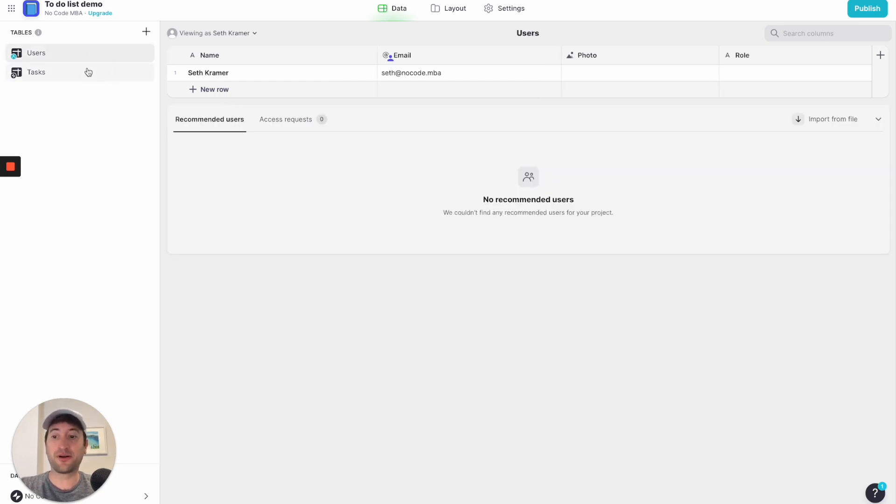
pyautogui.click(86, 75)
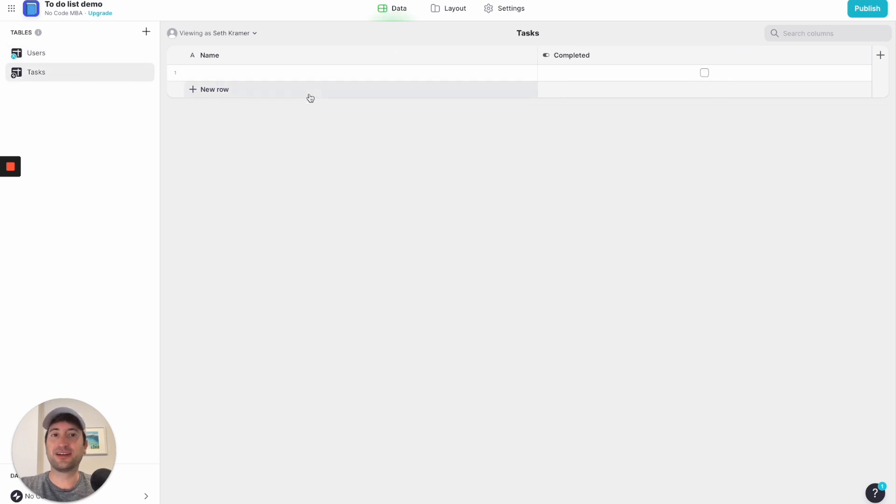
# - Add a column of type Row ID to the Users table, finding the type by searching for "id"
pyautogui.click(106, 57)
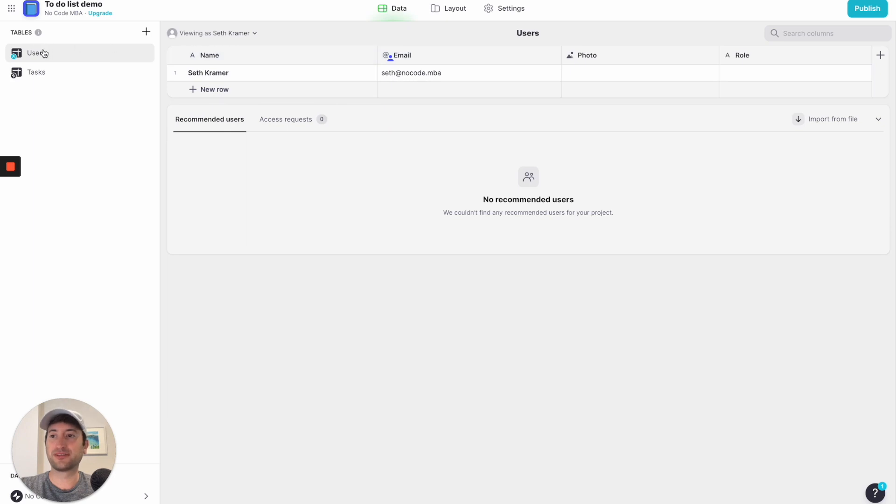
pyautogui.click(880, 56)
pyautogui.click(626, 97)
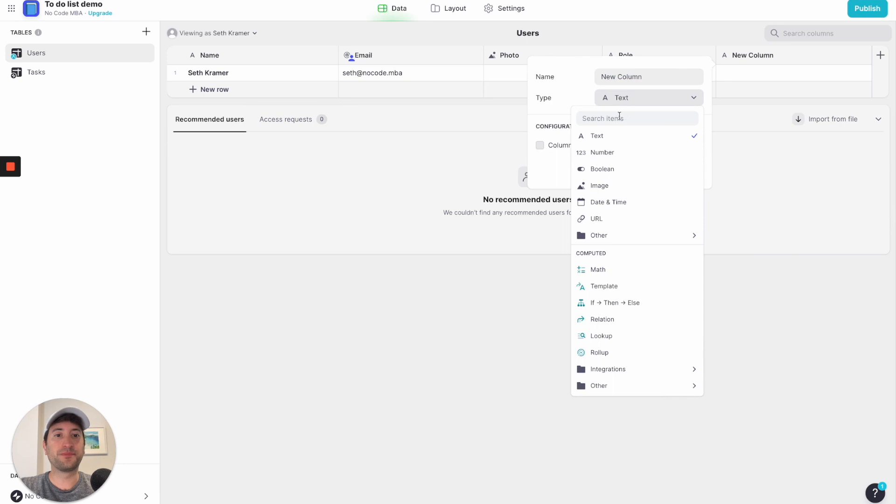
pyautogui.click(625, 99)
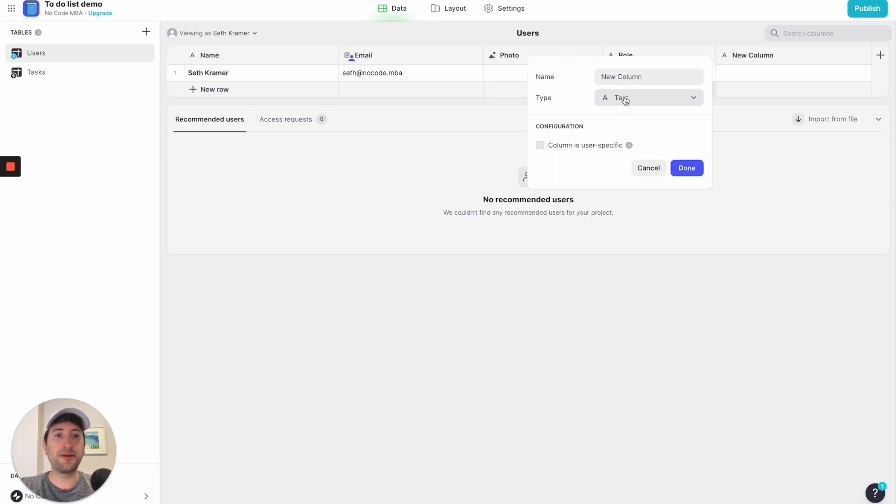
pyautogui.click(624, 99)
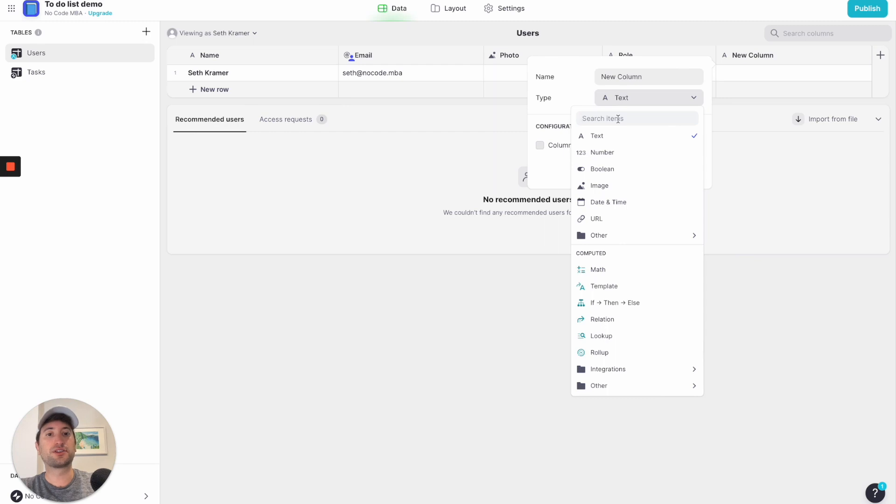
pyautogui.write('uni')
pyautogui.press('super+a')
pyautogui.press('BackSpace')
pyautogui.write('id')
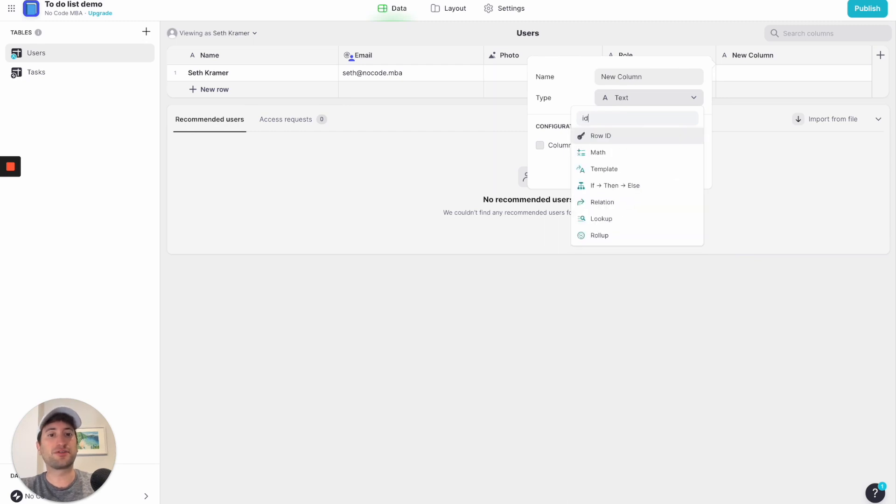
pyautogui.click(600, 139)
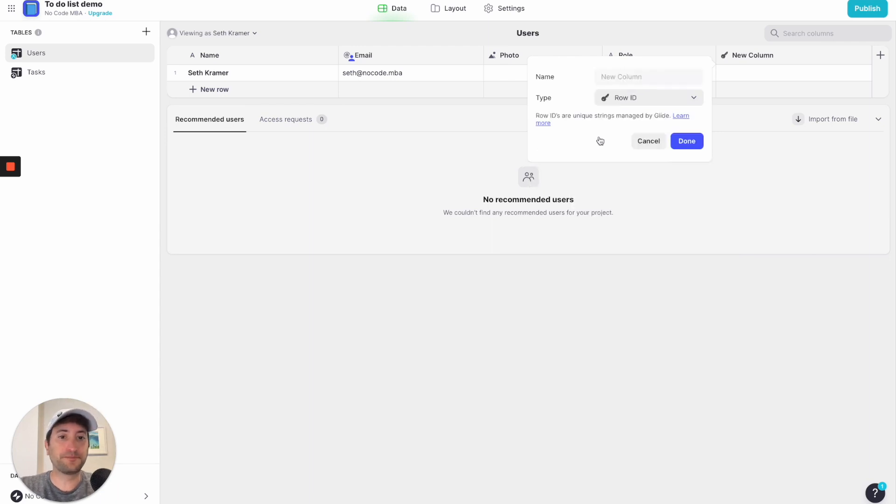
pyautogui.click(684, 145)
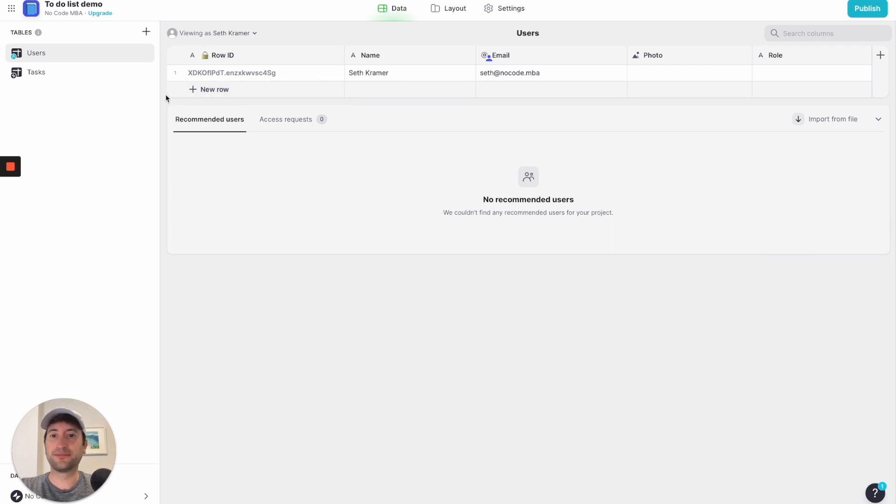
# - Add a user-specific Text column named "User ID" to the Tasks table
pyautogui.click(61, 75)
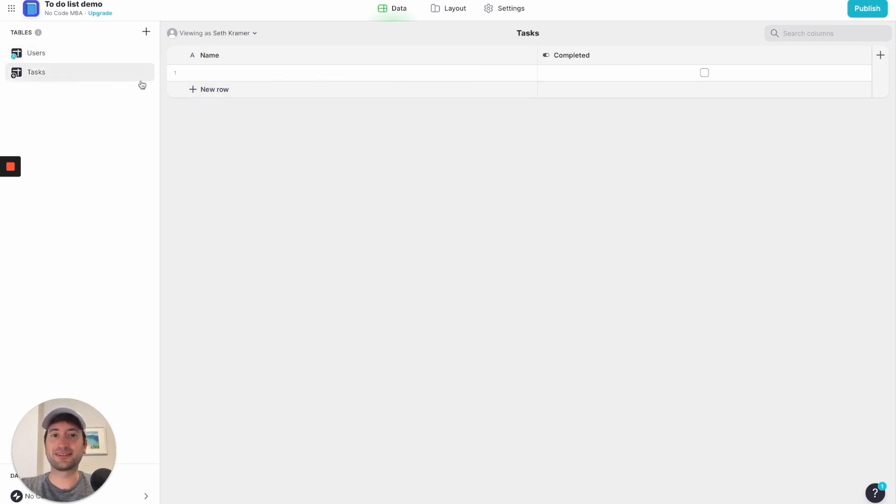
pyautogui.click(880, 55)
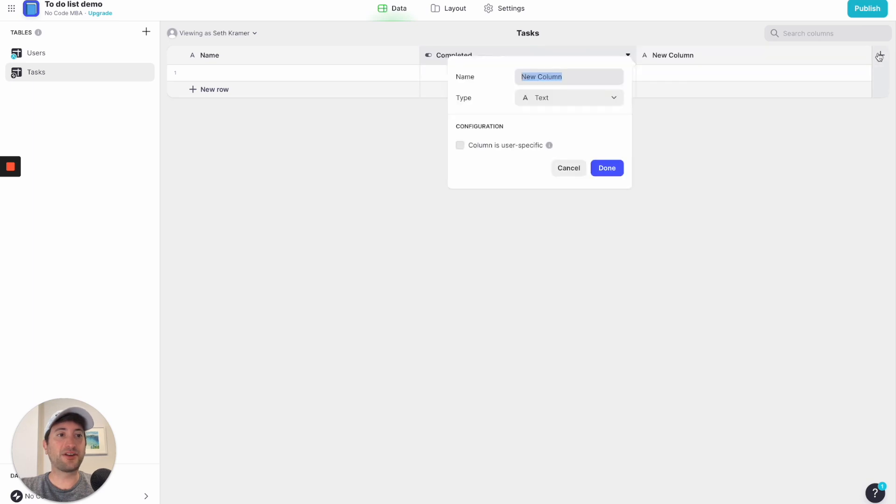
pyautogui.write('User ID')
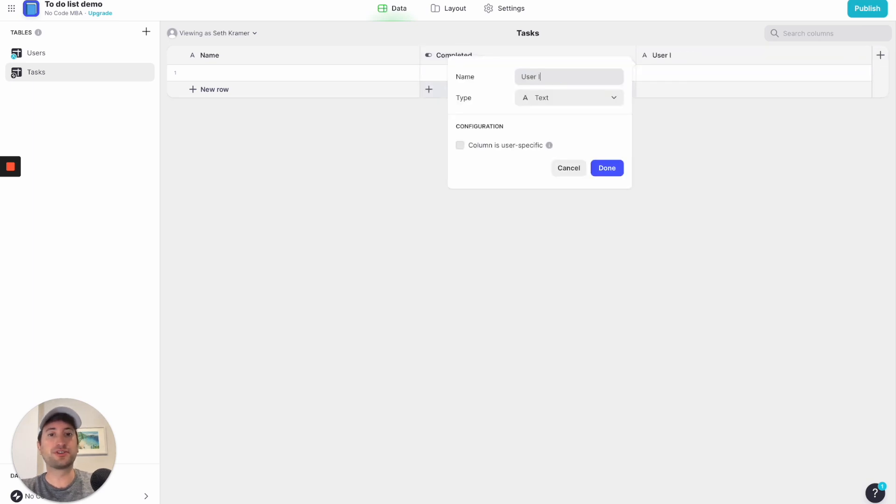
pyautogui.click(553, 98)
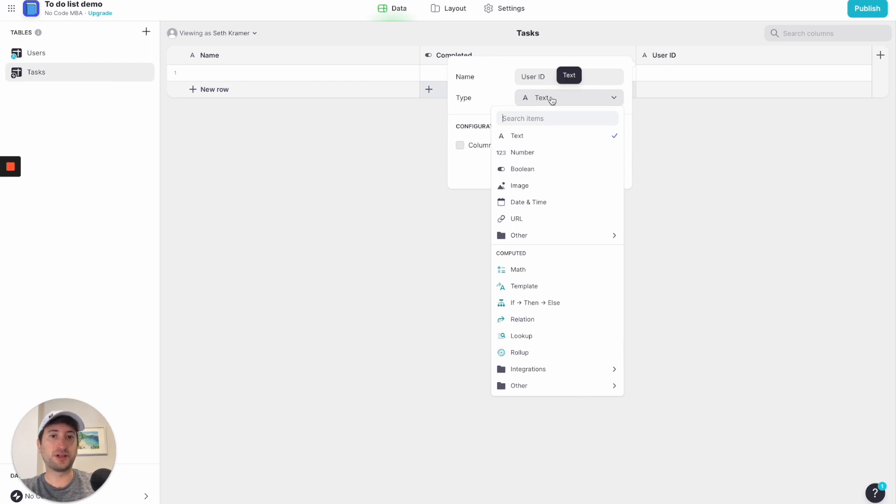
pyautogui.click(538, 136)
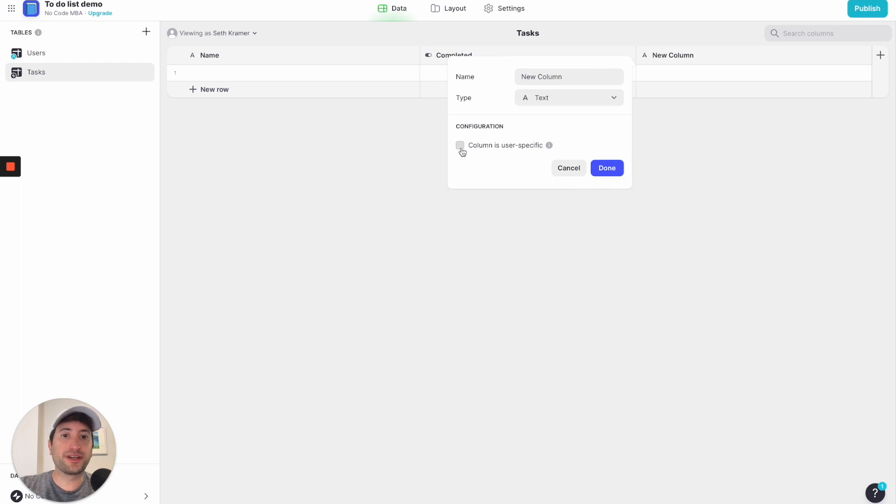
pyautogui.click(460, 147)
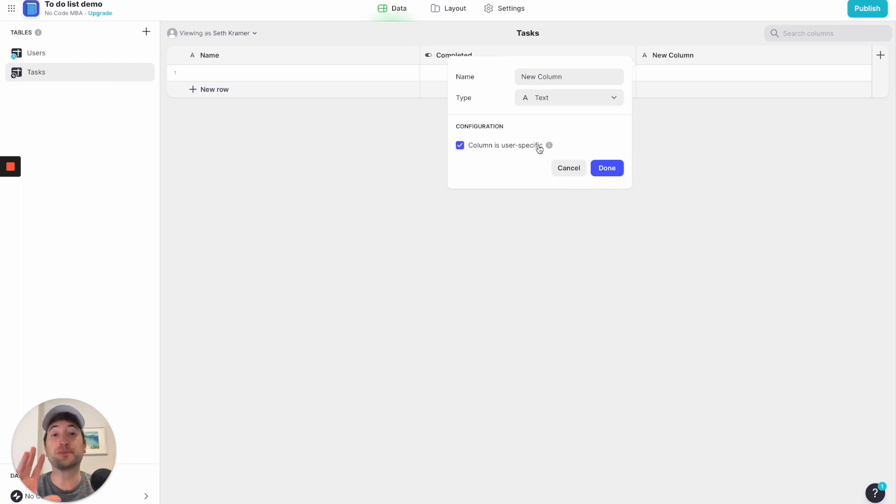
pyautogui.tripleClick(541, 82)
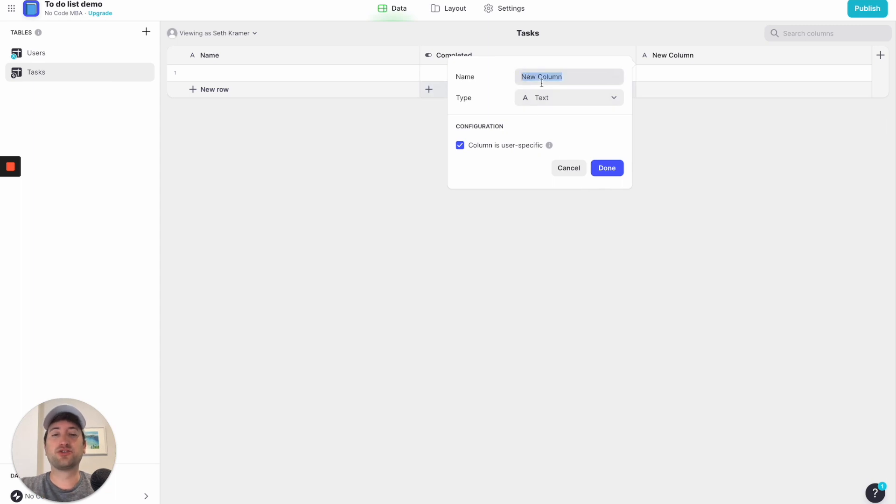
pyautogui.write('User ID')
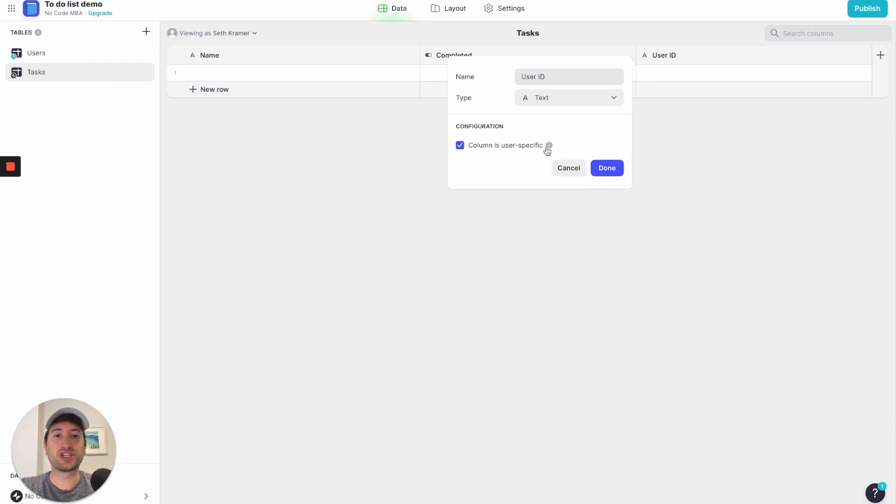
pyautogui.click(606, 173)
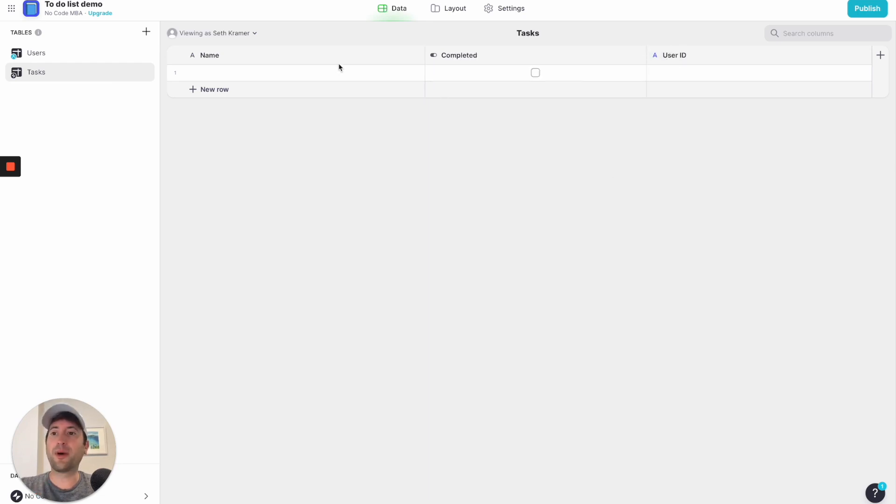
# - Add a Checklist collection to the Home screen and set its data source to the Tasks table
pyautogui.click(453, 9)
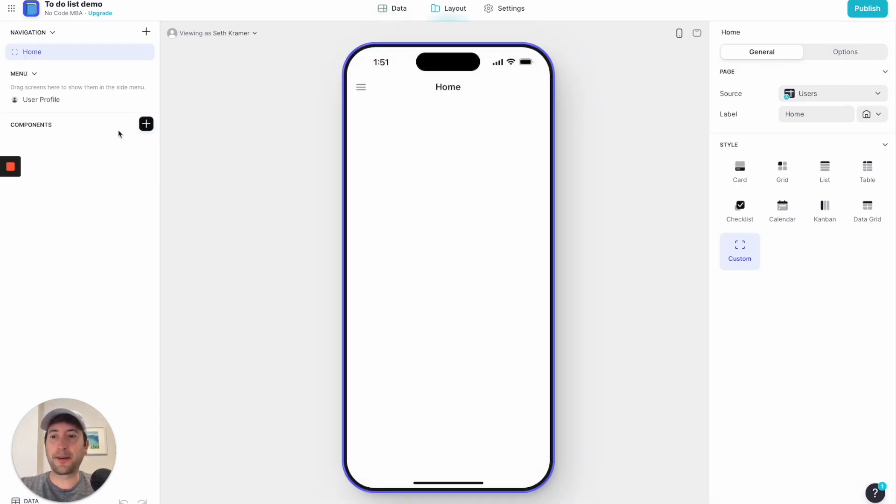
pyautogui.click(146, 125)
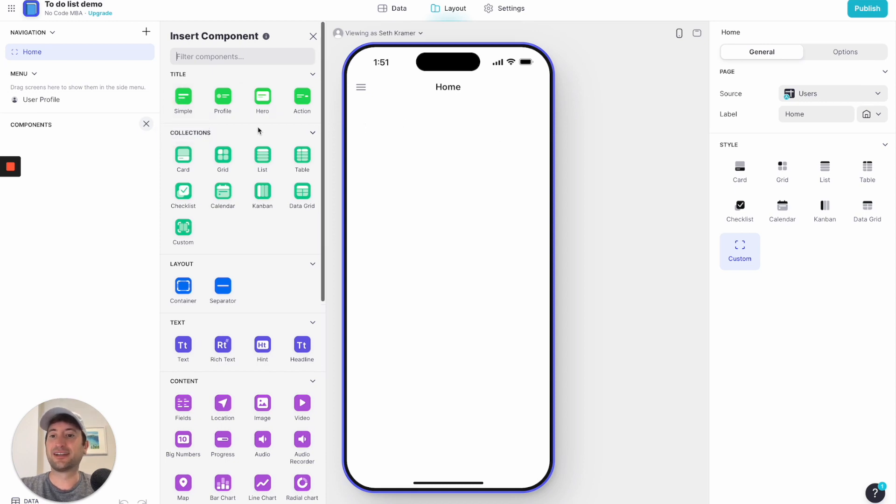
pyautogui.scroll(-3, 262, 127)
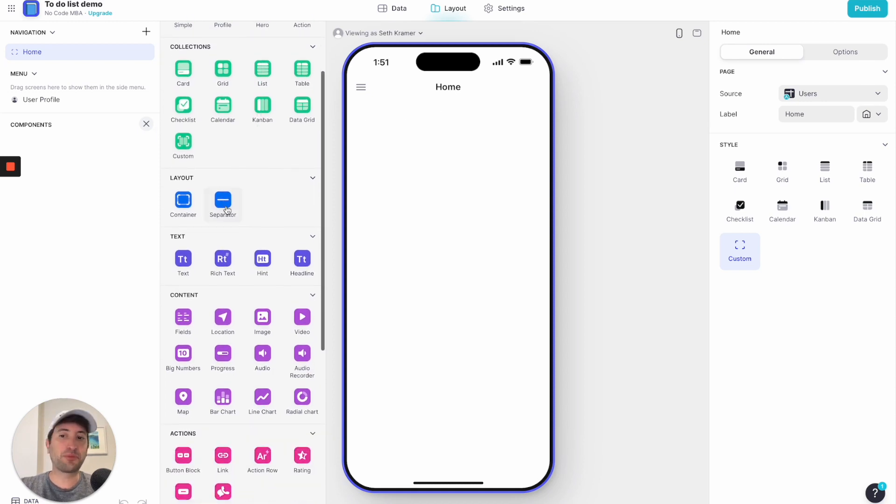
pyautogui.scroll(-1, 184, 206)
pyautogui.scroll(-3, 183, 208)
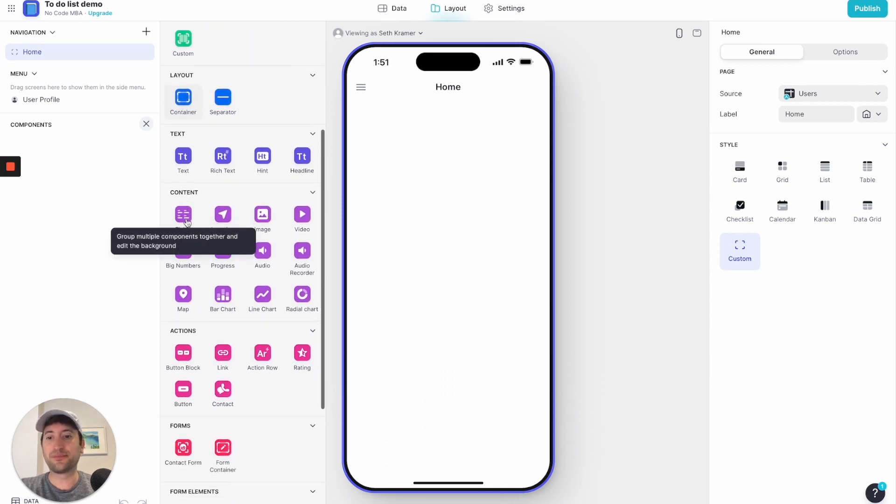
pyautogui.scroll(-1, 225, 234)
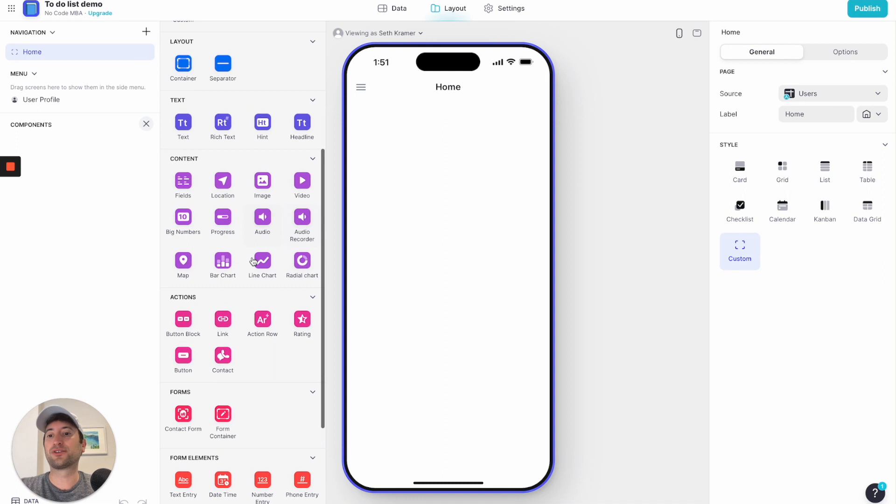
pyautogui.scroll(-3, 237, 260)
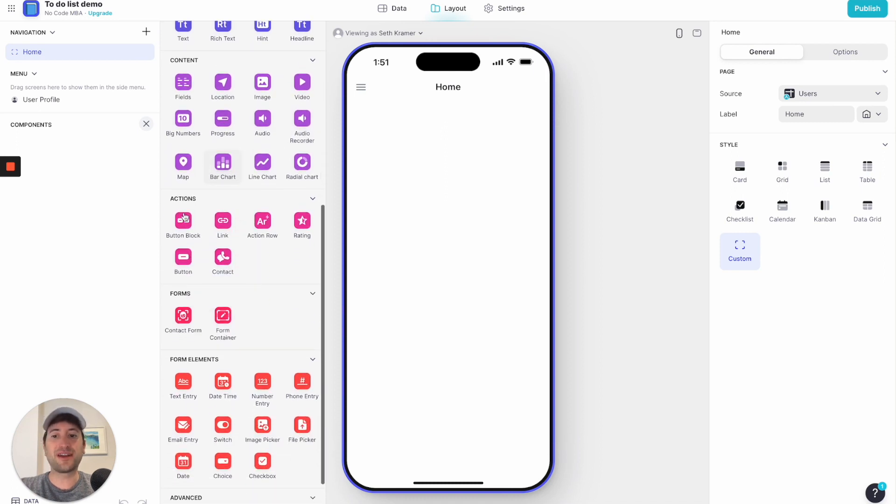
pyautogui.scroll(-2, 224, 300)
pyautogui.scroll(10, 233, 251)
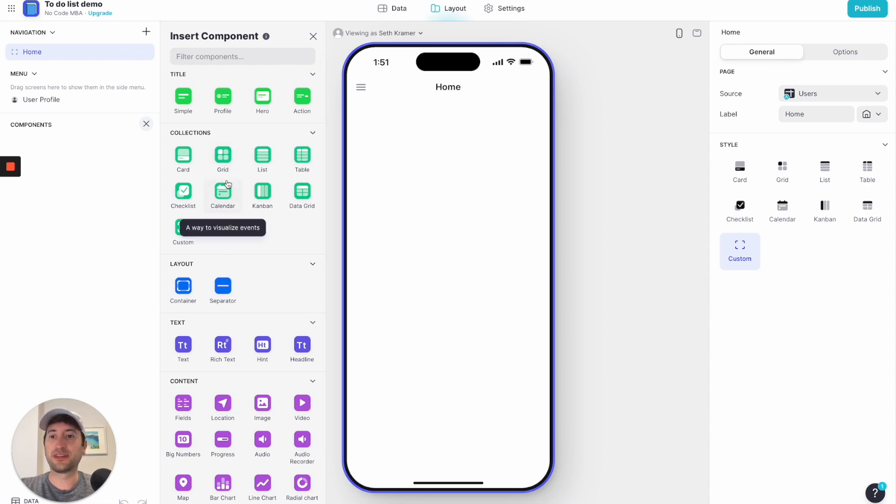
pyautogui.click(186, 201)
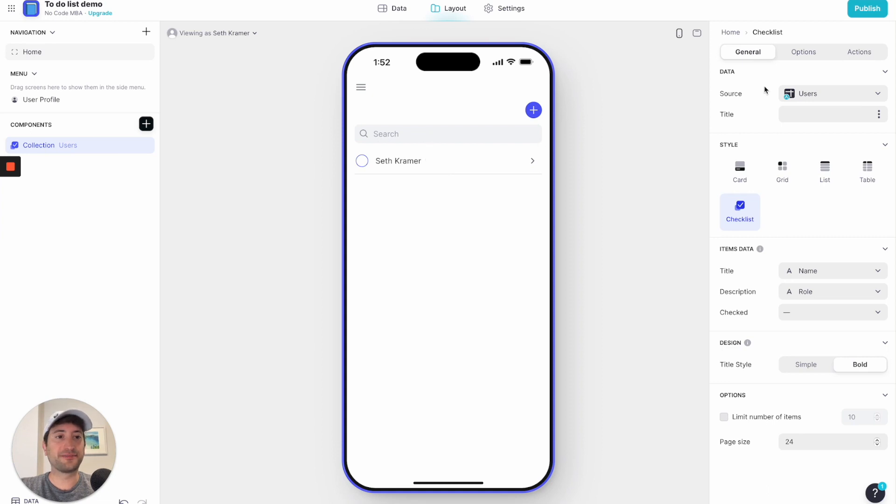
pyautogui.click(797, 97)
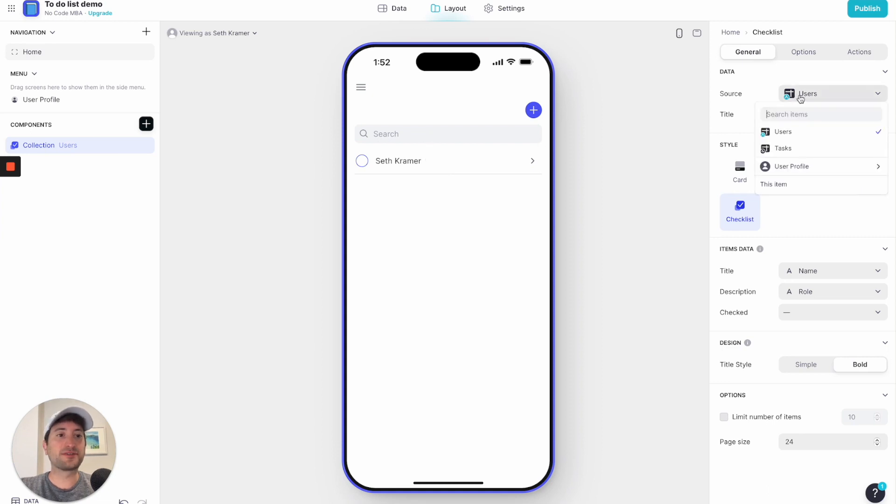
pyautogui.click(791, 152)
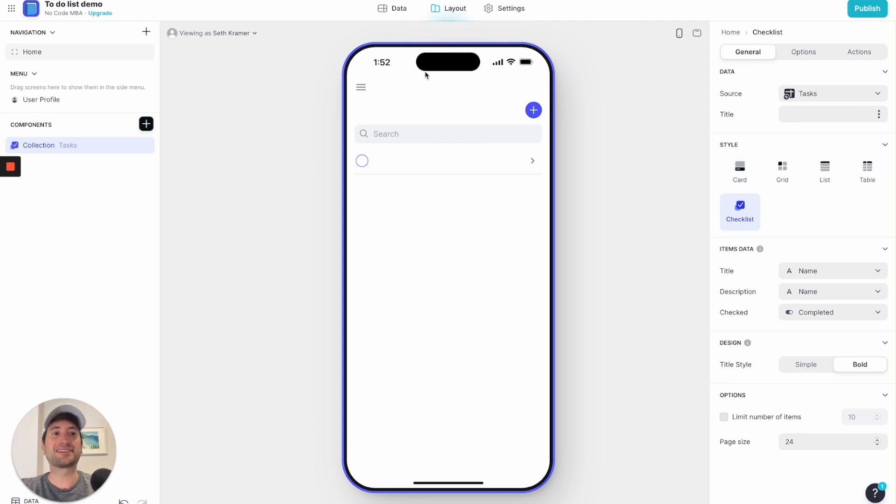
# - Check the Tasks table's columns and give the Home screen's checklist the title "Tasks"
pyautogui.click(402, 11)
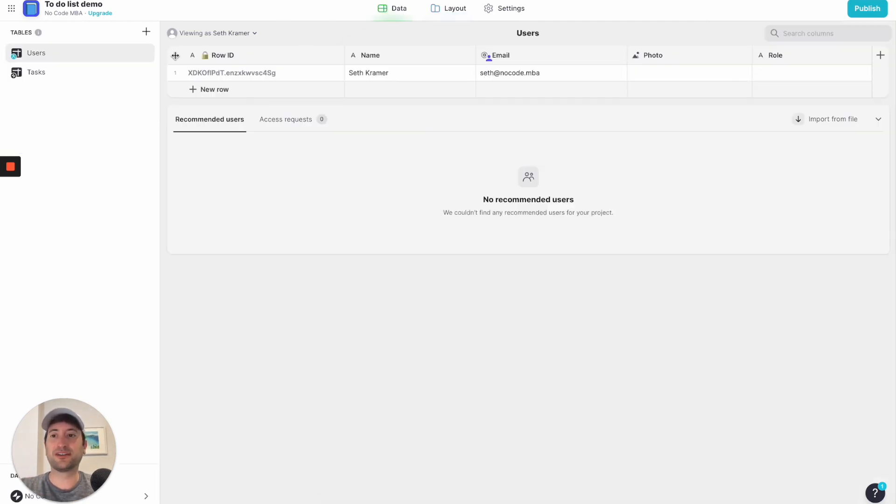
pyautogui.click(107, 76)
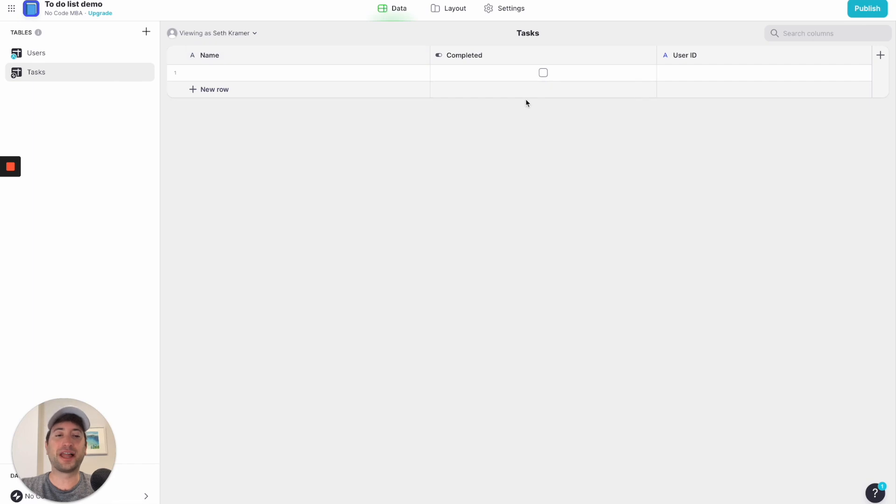
pyautogui.click(446, 15)
pyautogui.click(784, 121)
pyautogui.write('Tasks')
pyautogui.click(745, 122)
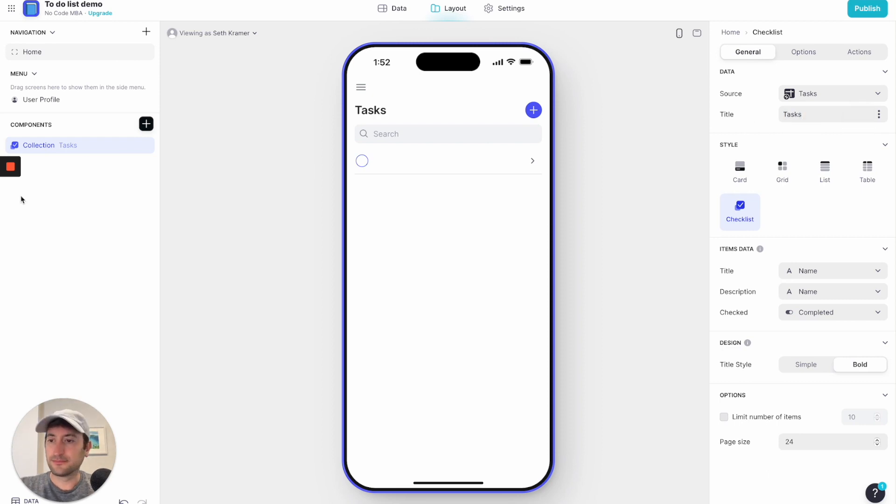
pyautogui.click(14, 209)
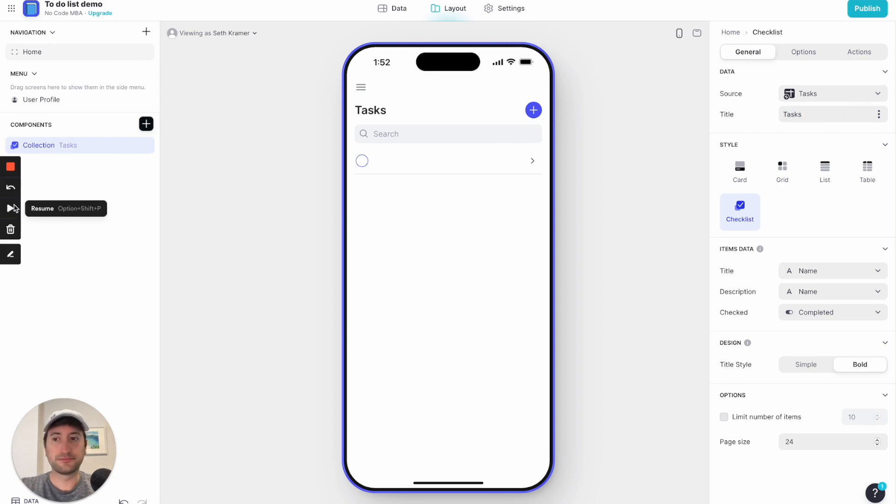
pyautogui.click(14, 209)
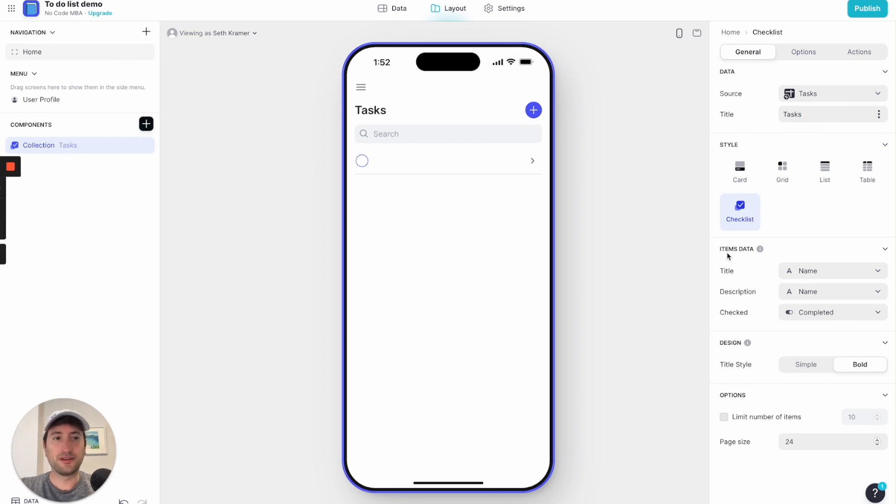
# - Hide the search bar of the Tasks checklist
pyautogui.click(797, 55)
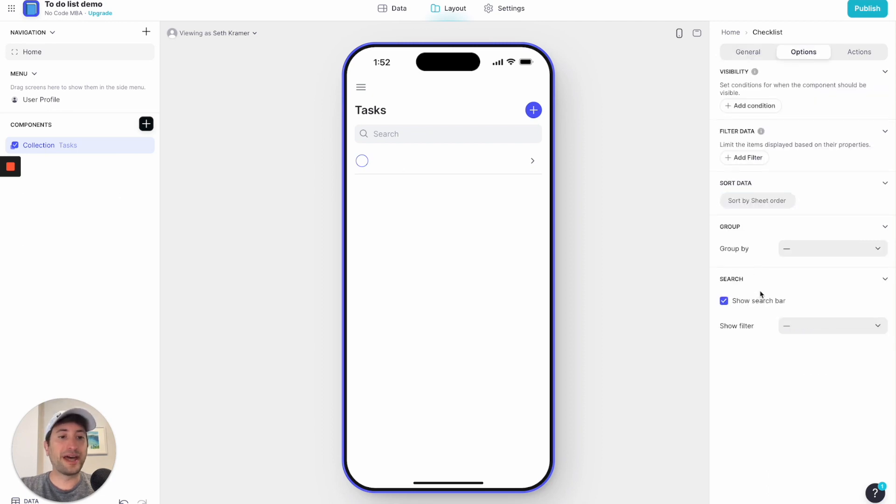
pyautogui.click(724, 301)
pyautogui.click(724, 301)
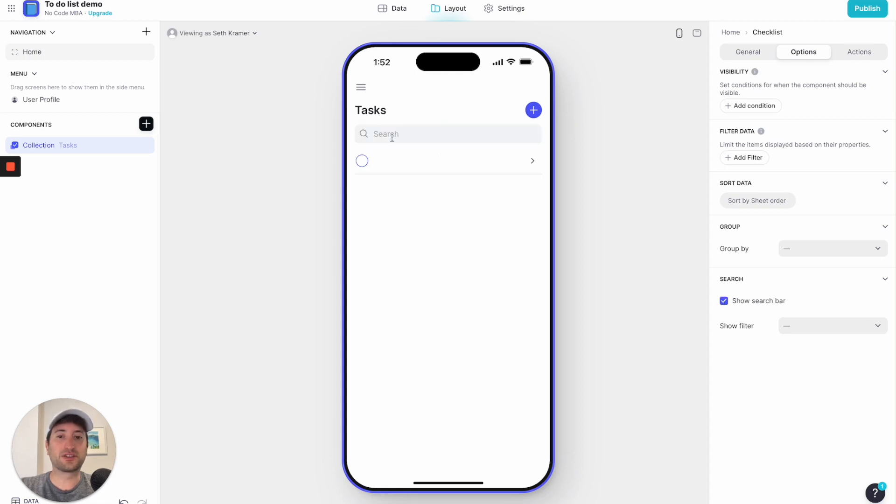
pyautogui.click(724, 301)
pyautogui.moveTo(10, 210)
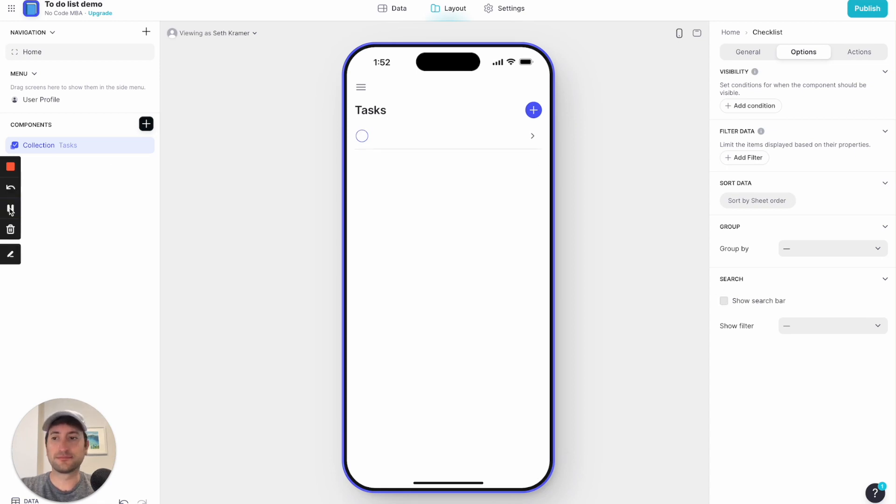
# - Try toggling the checklist's permissions for adding and editing items, leaving adding enabled and editing disabled
pyautogui.click(848, 51)
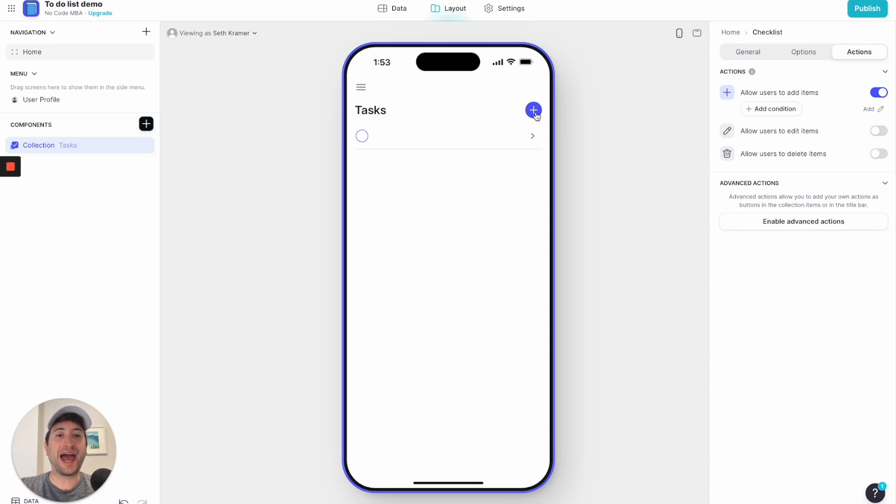
pyautogui.click(879, 92)
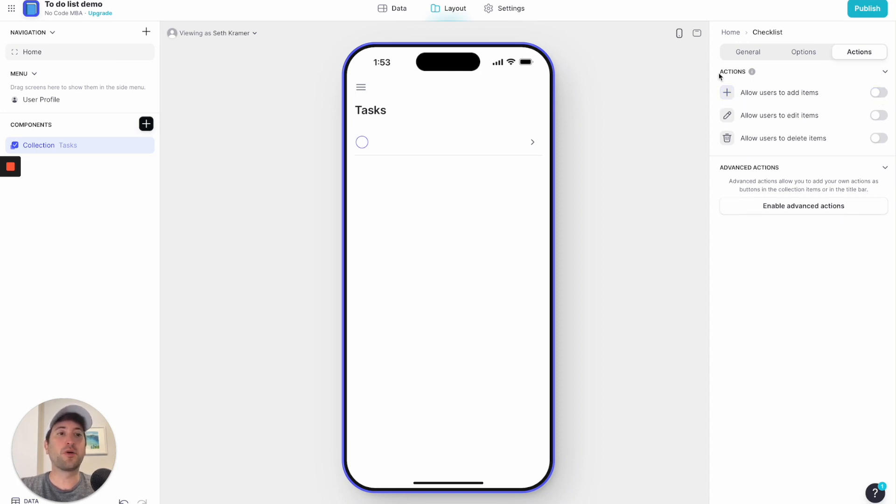
pyautogui.click(879, 93)
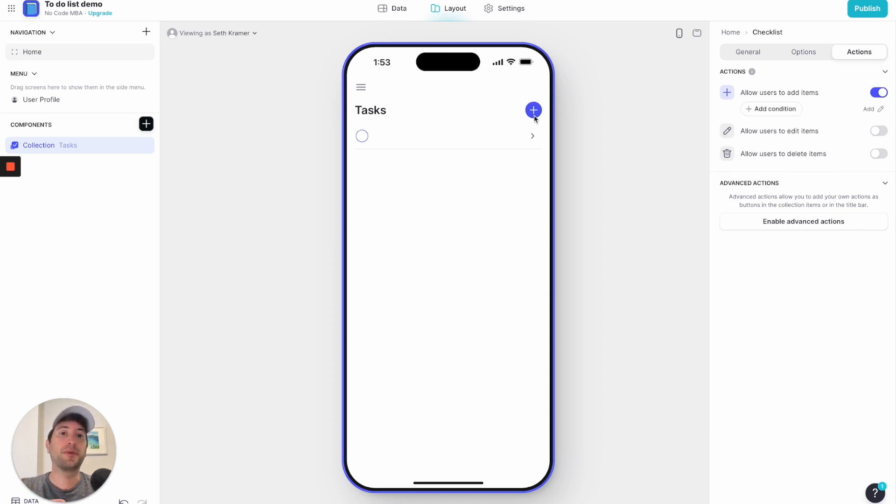
pyautogui.click(878, 132)
pyautogui.click(879, 132)
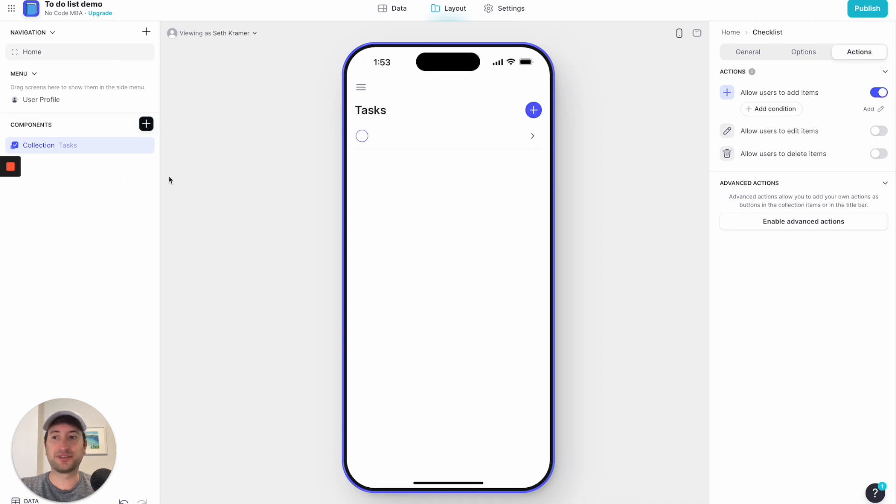
pyautogui.moveTo(12, 208)
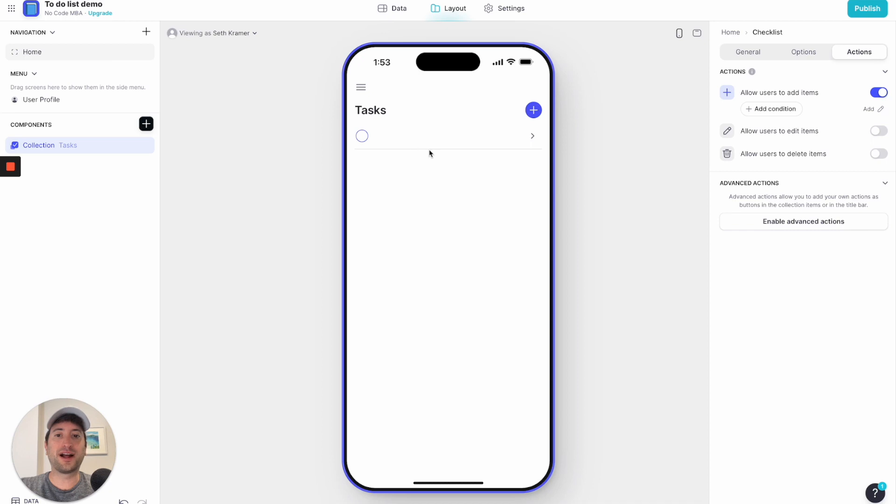
# - Name the blank first row of the Tasks table "Go for a run"
pyautogui.click(523, 146)
pyautogui.click(360, 88)
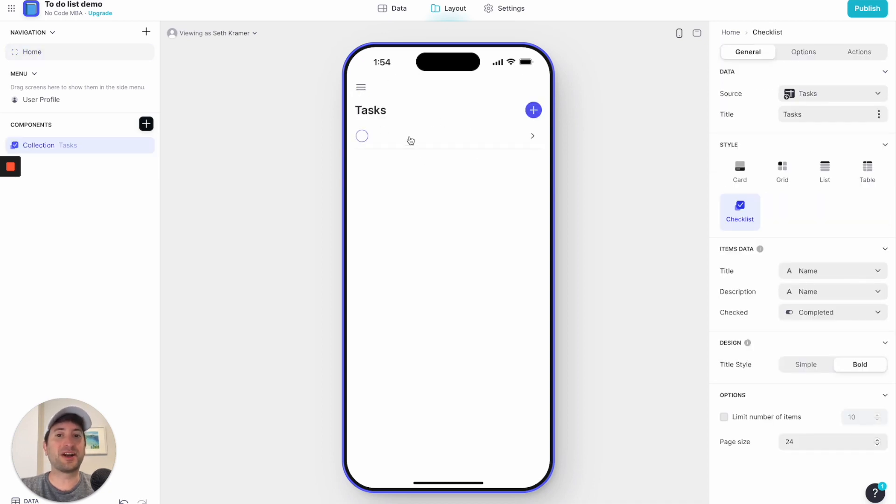
pyautogui.click(392, 8)
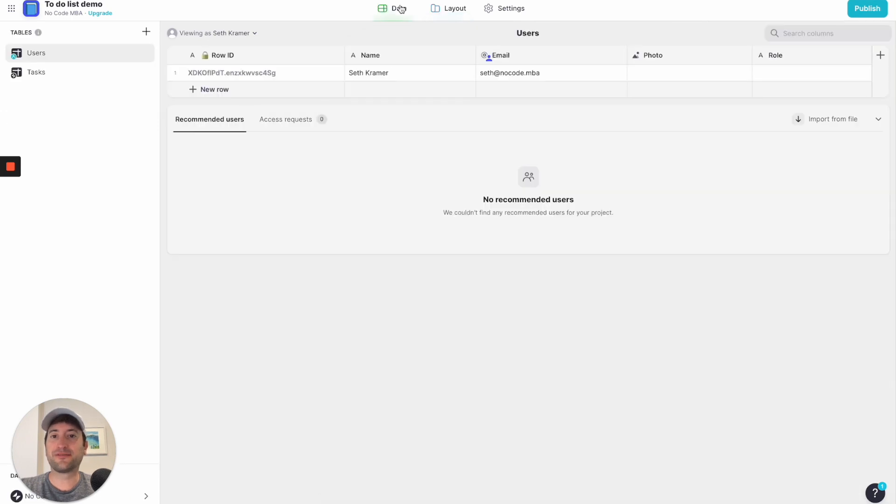
pyautogui.click(69, 74)
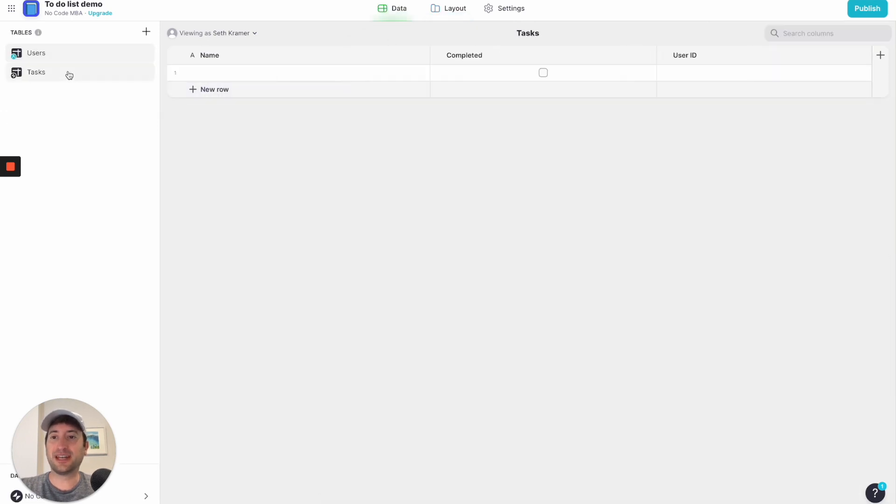
pyautogui.click(251, 72)
pyautogui.click(251, 73)
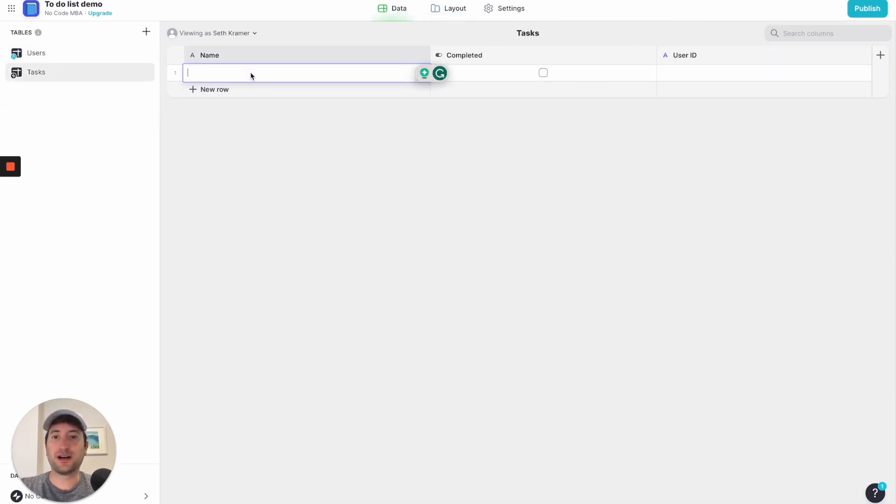
pyautogui.write('Go for a run')
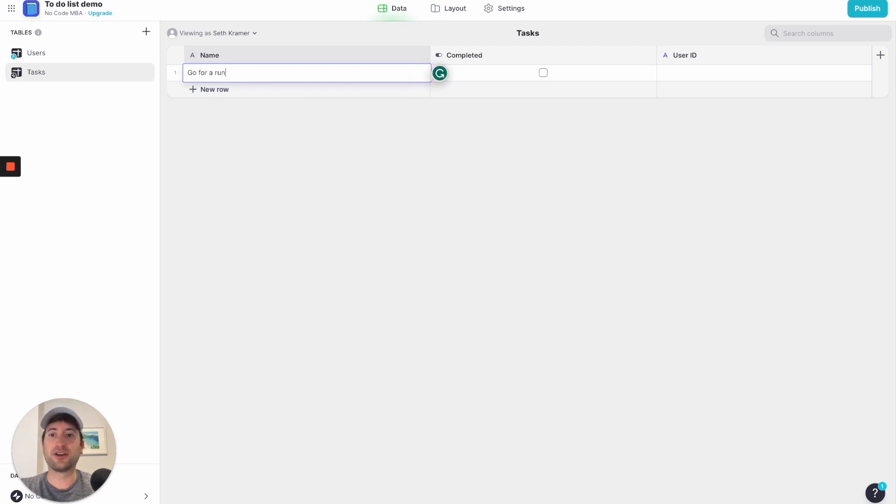
pyautogui.press('Return')
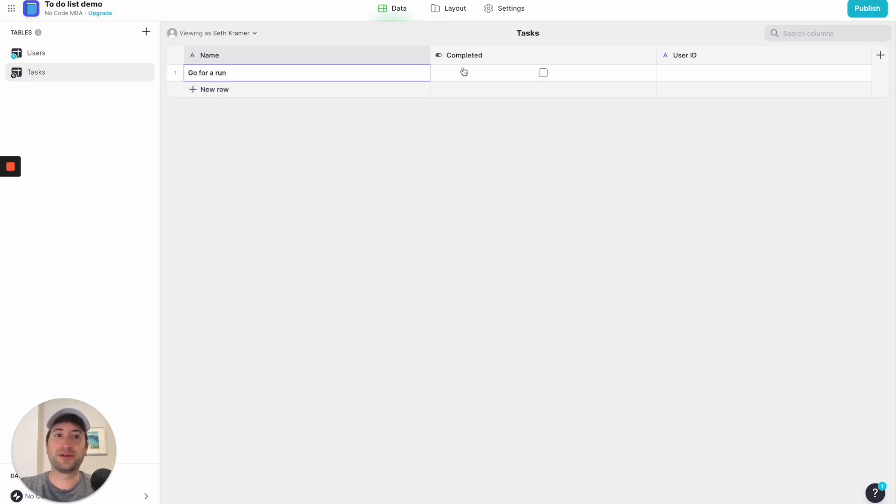
# - Preview the "Go for a run" task's detail screen from the Home layout and return to the checklist
pyautogui.click(449, 14)
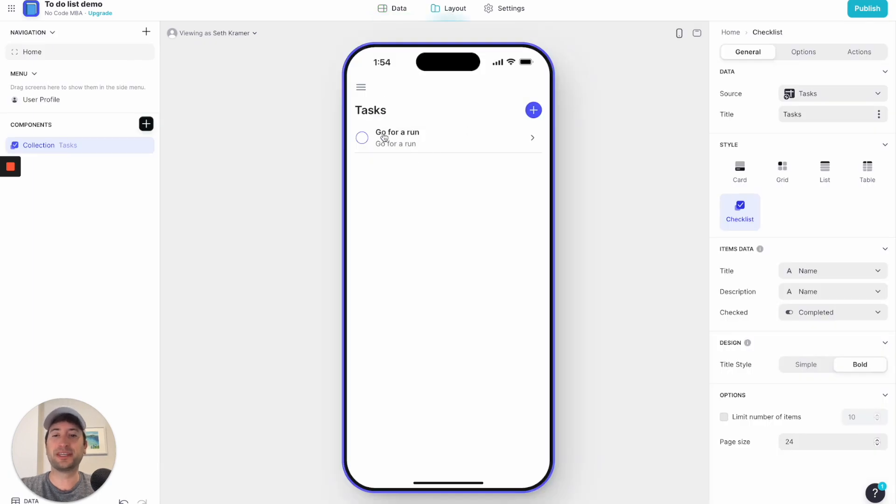
pyautogui.click(408, 141)
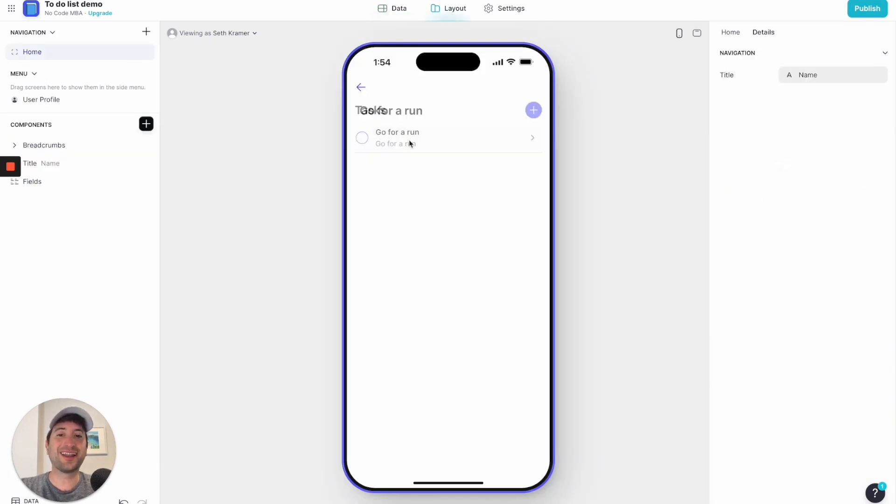
pyautogui.click(369, 91)
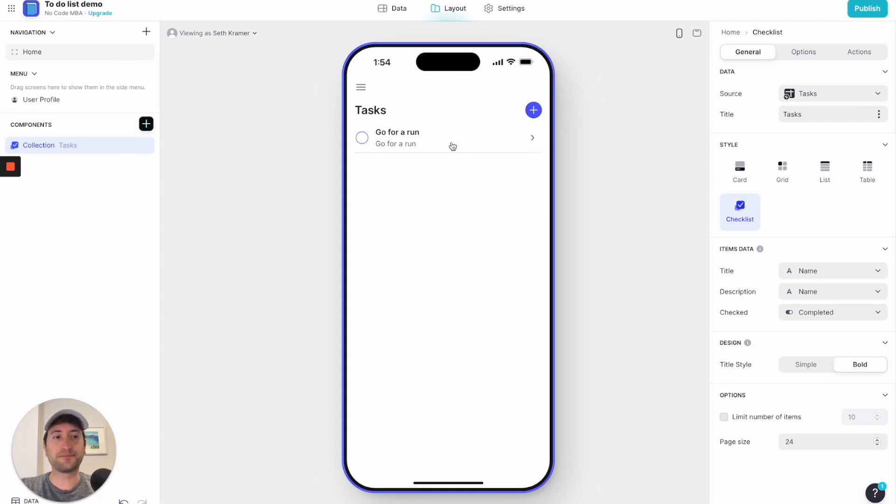
# - Enable advanced actions for the Tasks checklist and set its item click action to None
pyautogui.click(850, 55)
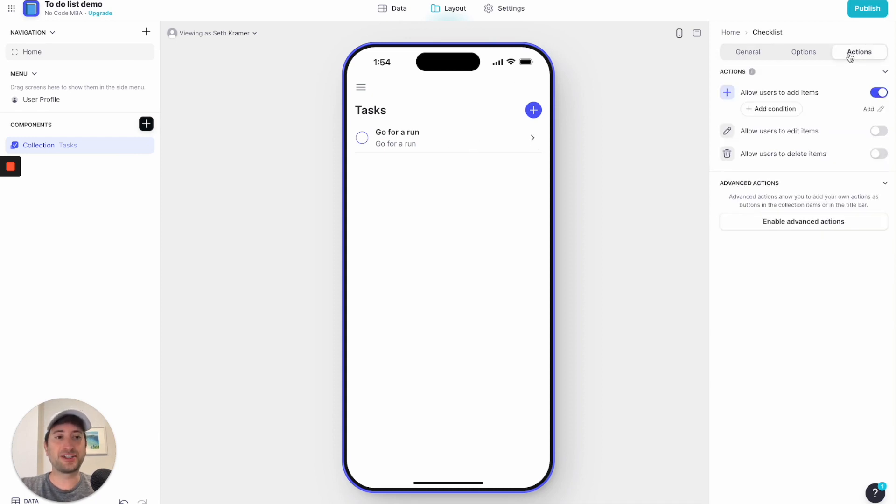
pyautogui.click(770, 225)
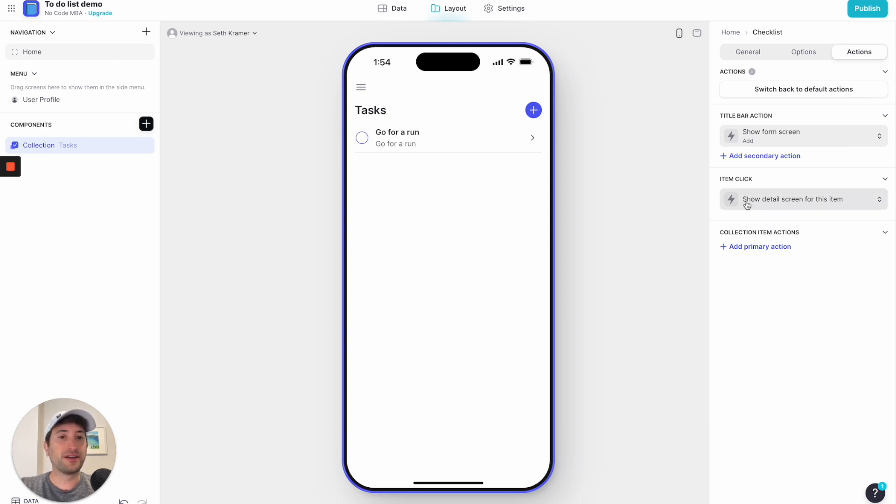
pyautogui.click(766, 207)
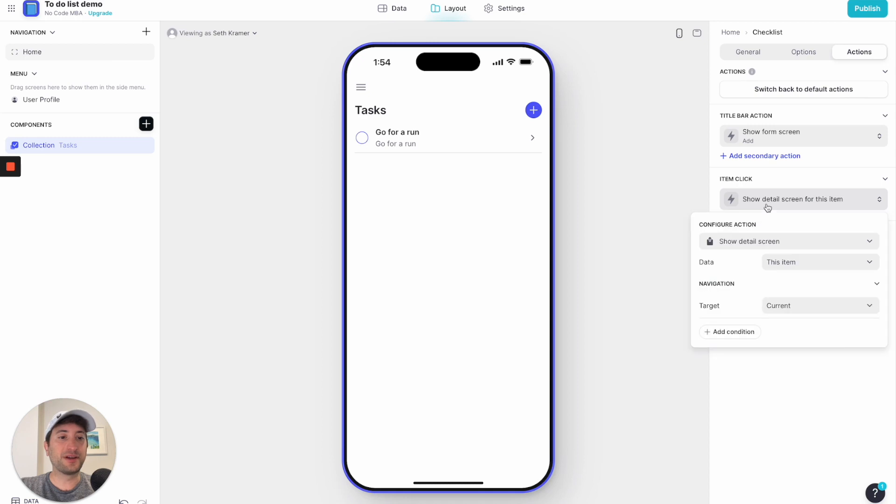
pyautogui.click(754, 241)
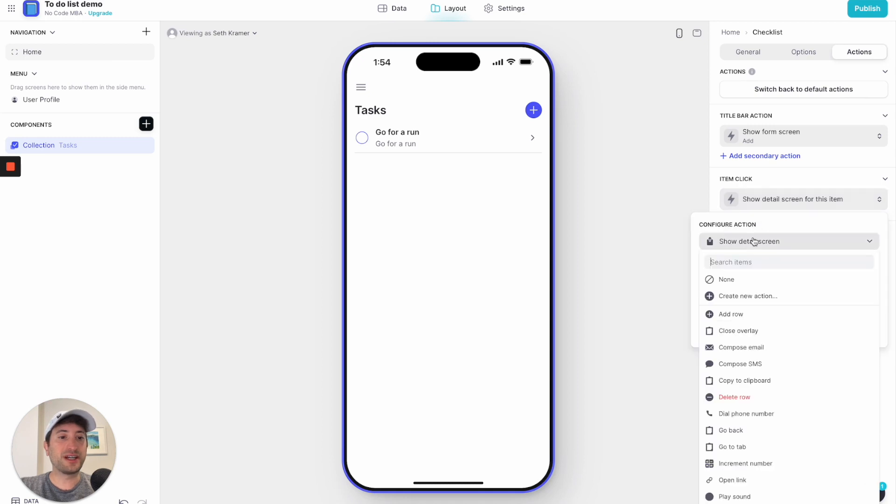
pyautogui.click(738, 279)
pyautogui.click(753, 276)
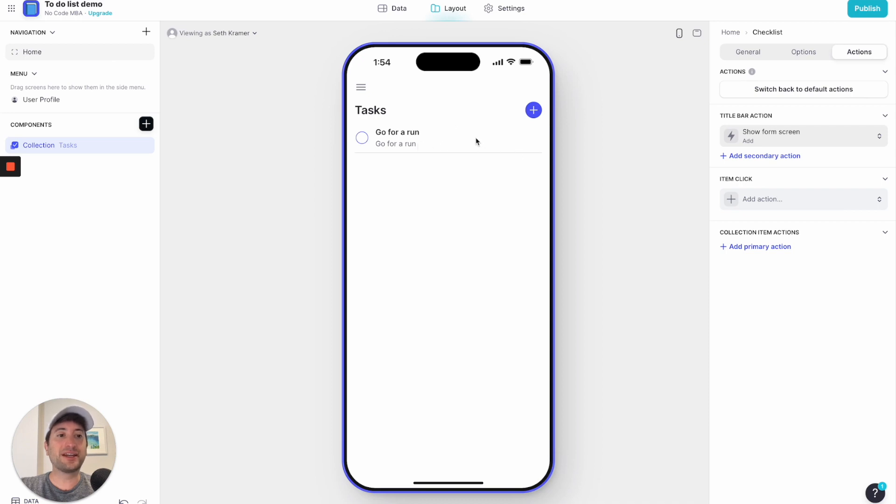
pyautogui.click(771, 199)
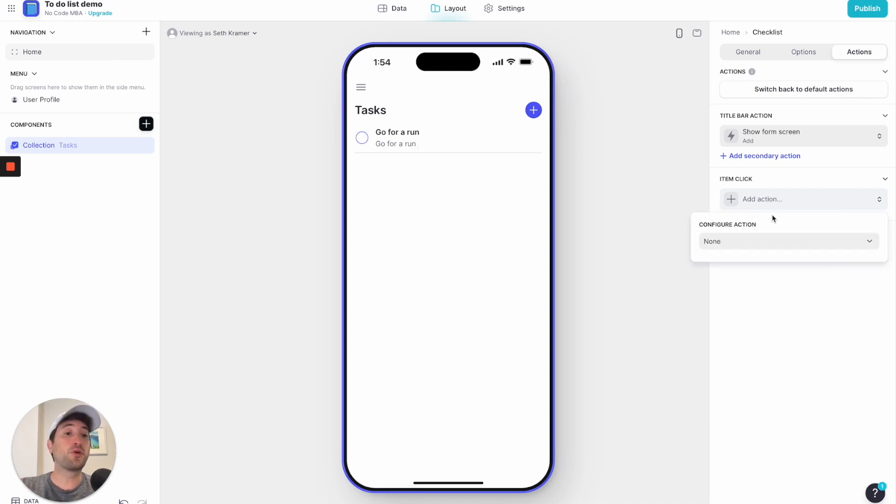
pyautogui.click(743, 239)
pyautogui.scroll(-10, 745, 327)
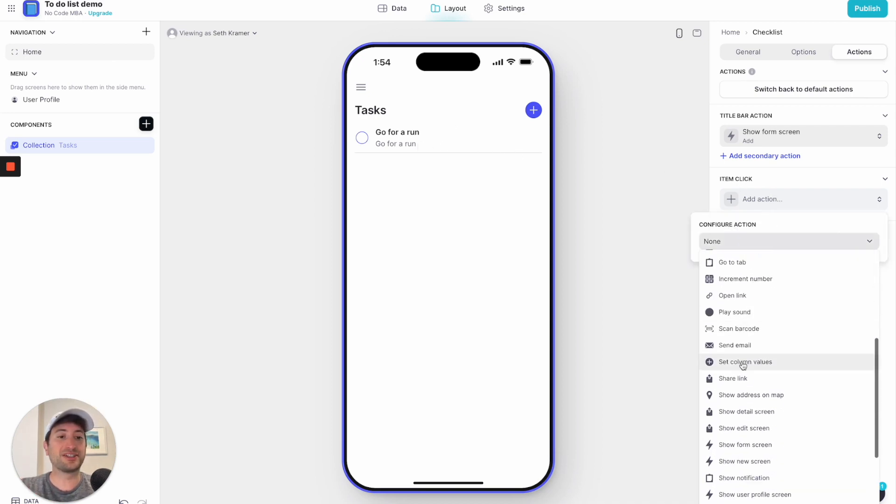
pyautogui.scroll(10, 743, 365)
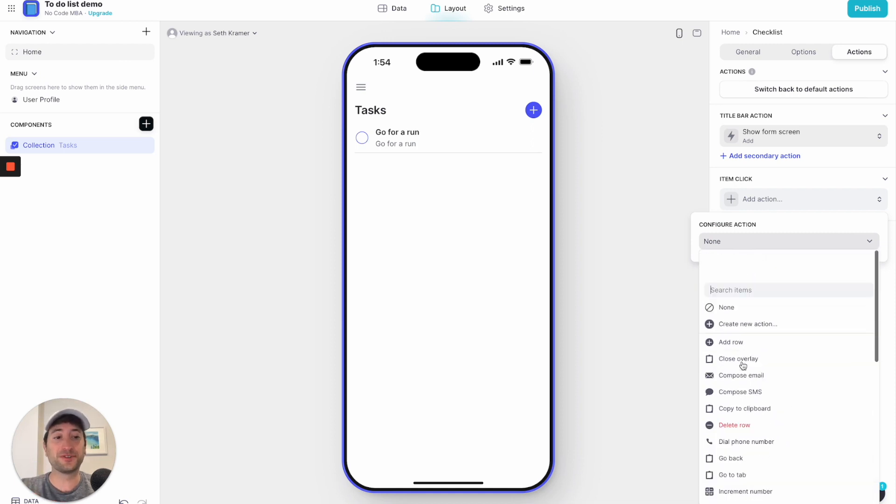
pyautogui.click(746, 284)
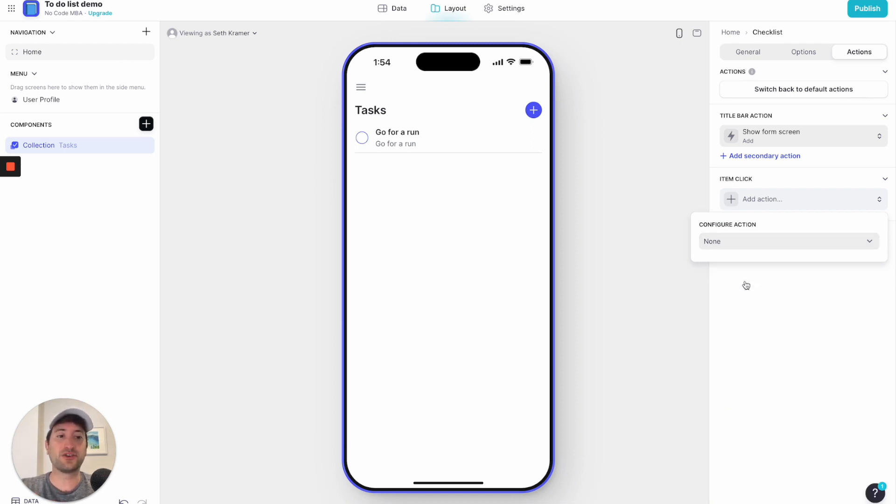
pyautogui.click(753, 280)
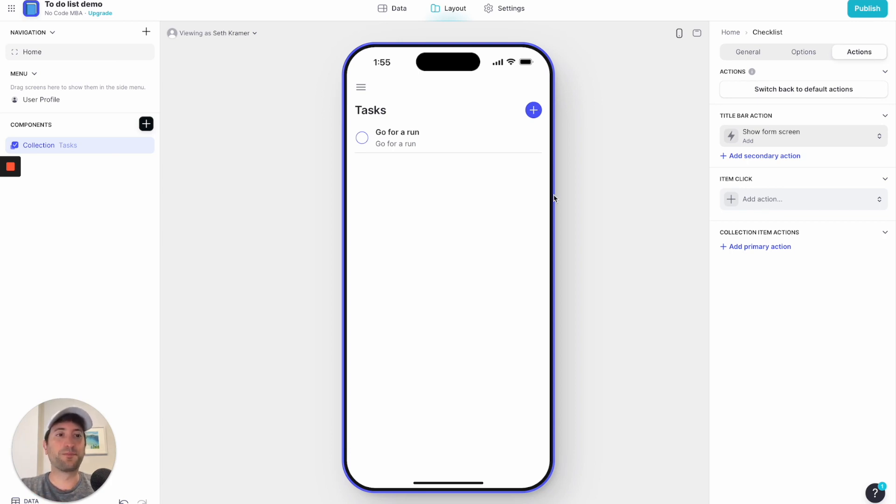
# - Test the "Go for a run" checkbox in the preview, check its Completed value in the Tasks table, and uncheck the task again
pyautogui.click(748, 51)
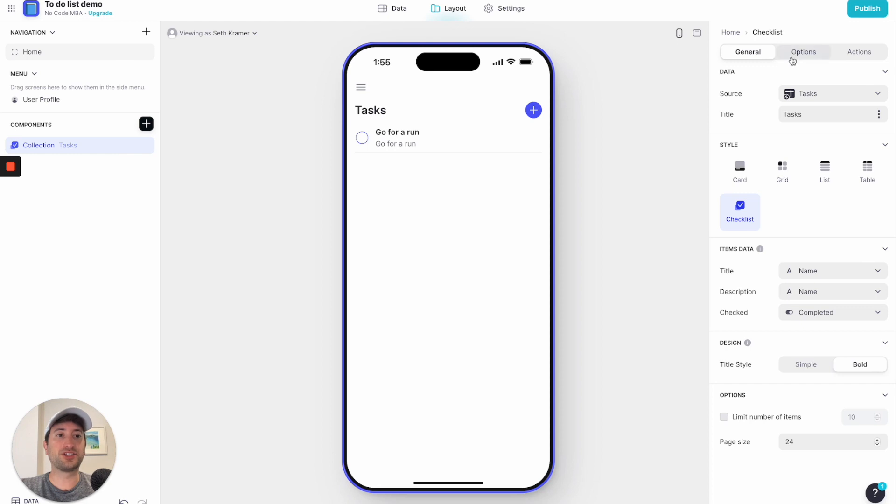
pyautogui.click(363, 138)
pyautogui.click(362, 138)
pyautogui.click(363, 138)
pyautogui.click(364, 140)
pyautogui.click(364, 140)
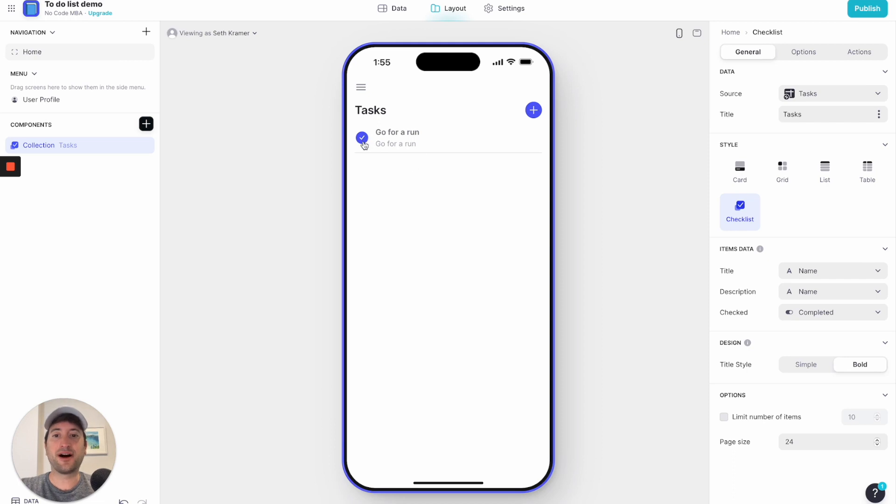
pyautogui.click(401, 8)
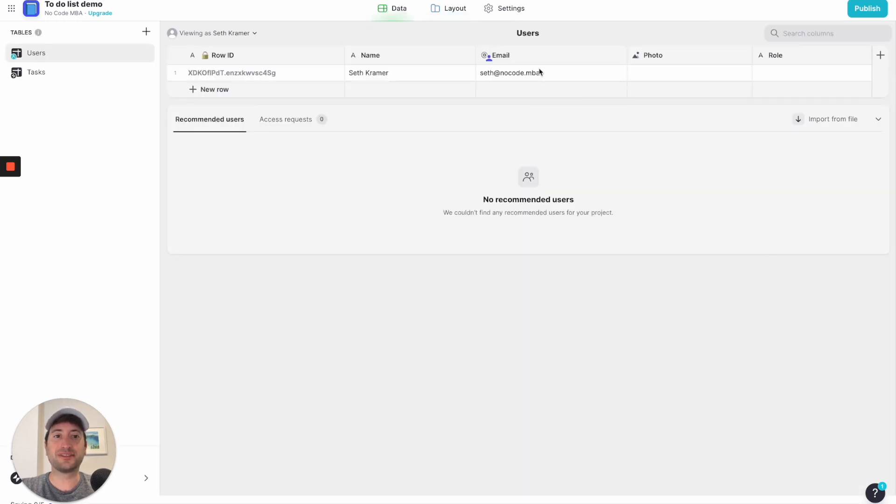
pyautogui.click(96, 75)
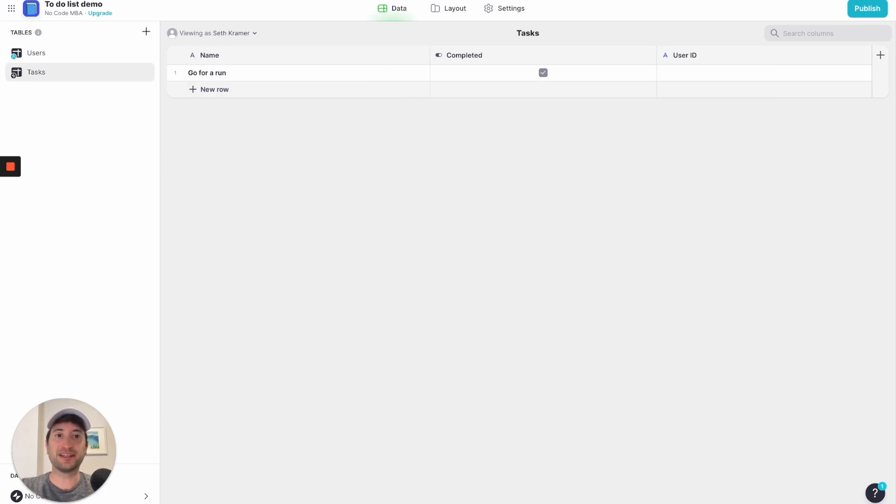
pyautogui.click(449, 11)
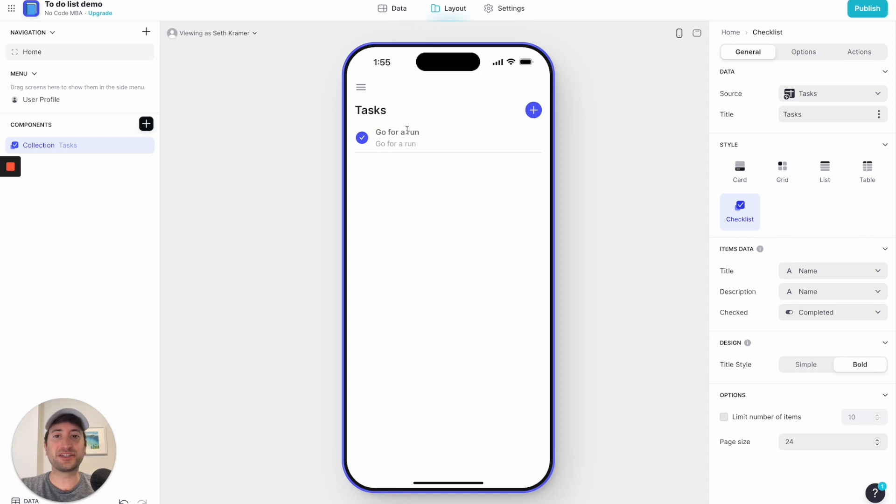
pyautogui.click(362, 138)
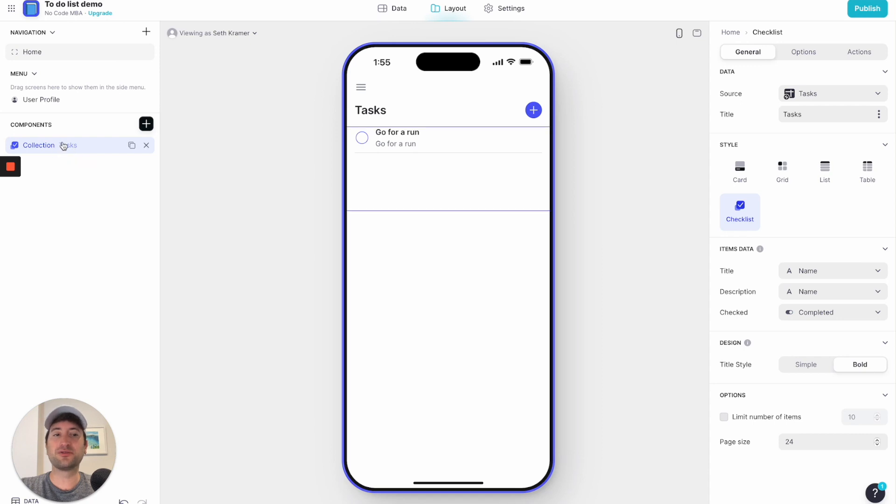
# - Add a data filter on the Completed column to the Tasks checklist and test it by checking and unchecking "Go for a run"
pyautogui.click(799, 52)
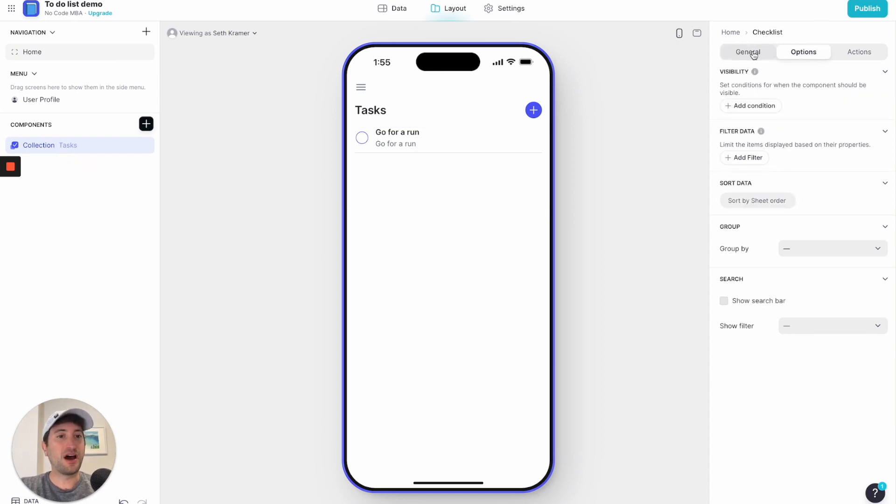
pyautogui.click(746, 159)
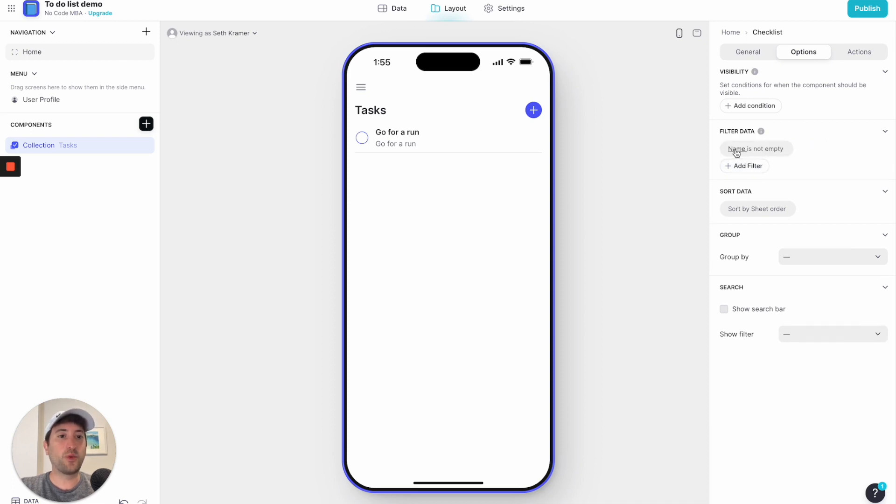
pyautogui.click(736, 153)
pyautogui.click(735, 183)
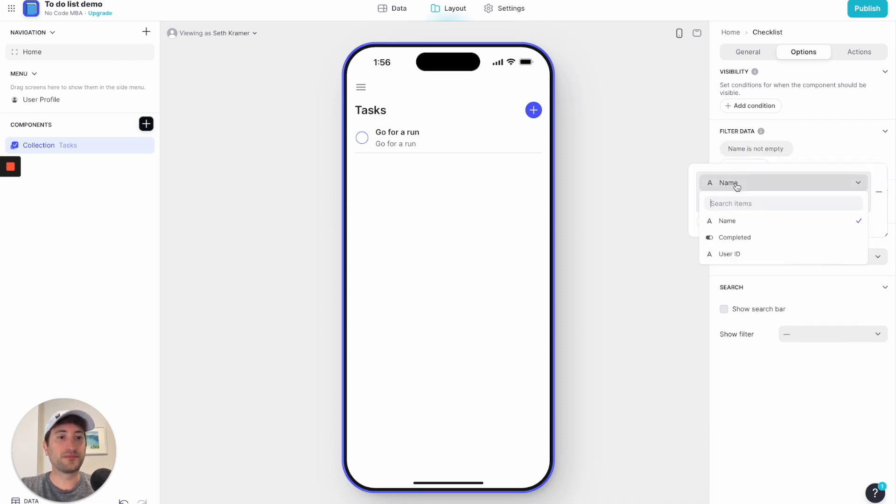
pyautogui.click(735, 236)
pyautogui.click(812, 158)
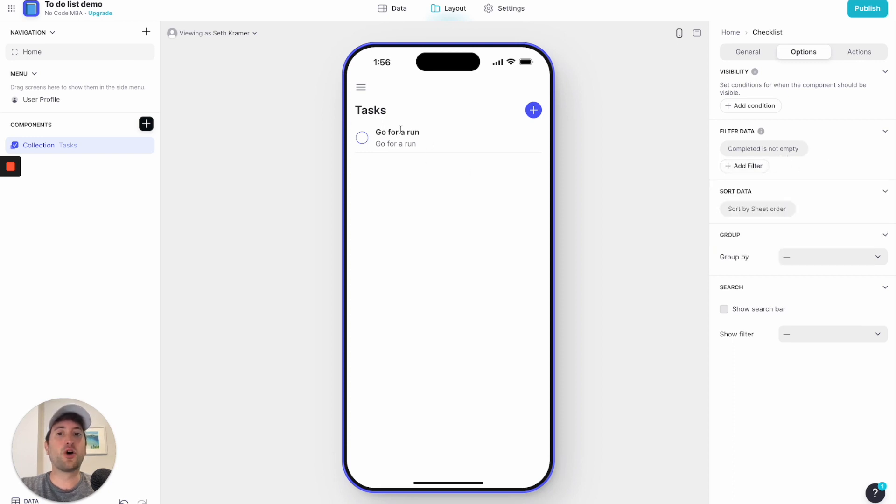
pyautogui.click(363, 138)
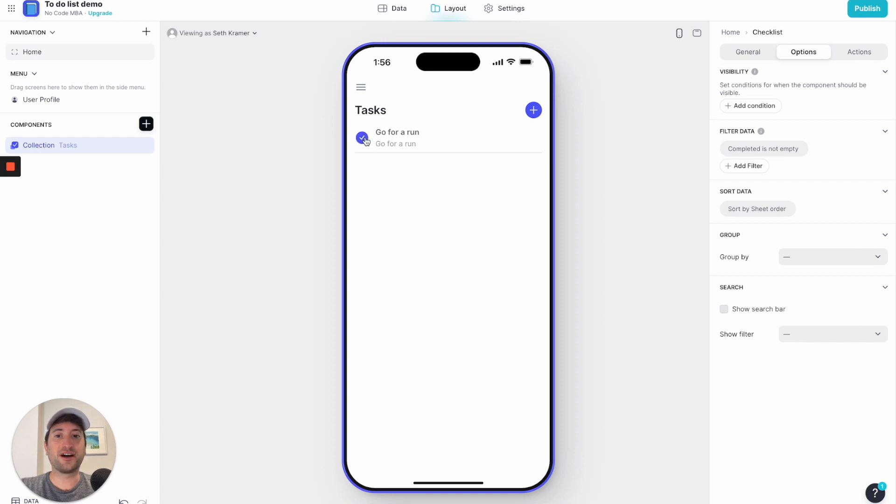
pyautogui.click(363, 139)
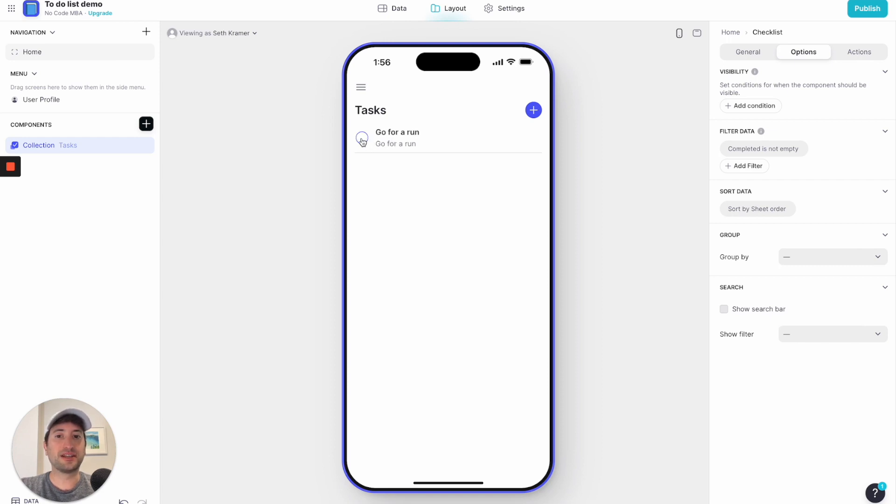
# - Set the Completed filter's condition to "is not checked" and test it by checking off "Go for a run" in the preview
pyautogui.click(777, 155)
pyautogui.click(748, 185)
pyautogui.click(747, 185)
pyautogui.click(741, 205)
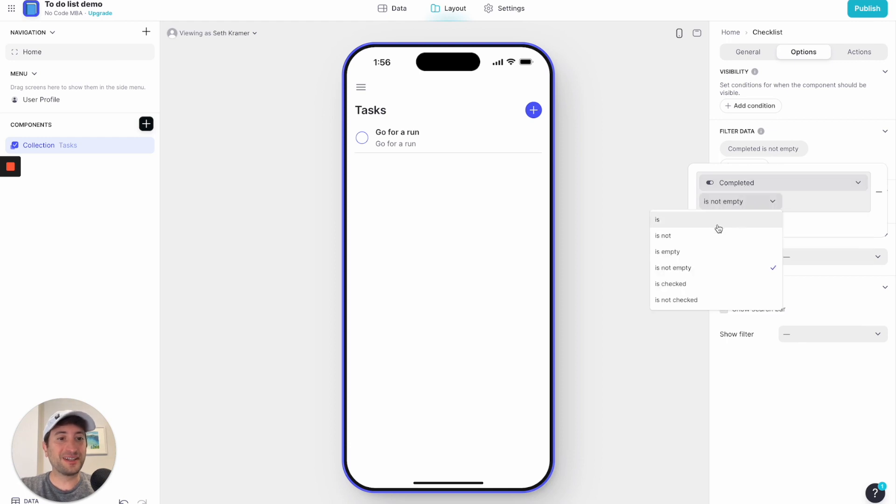
pyautogui.click(706, 300)
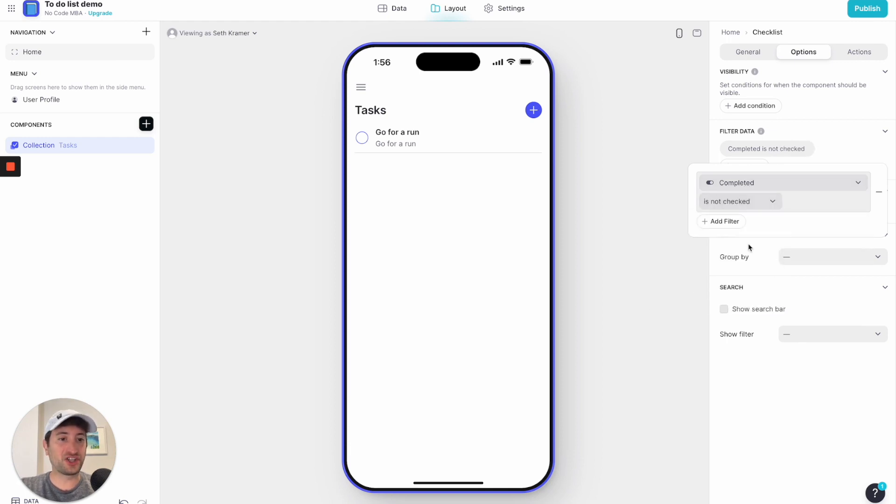
pyautogui.click(844, 157)
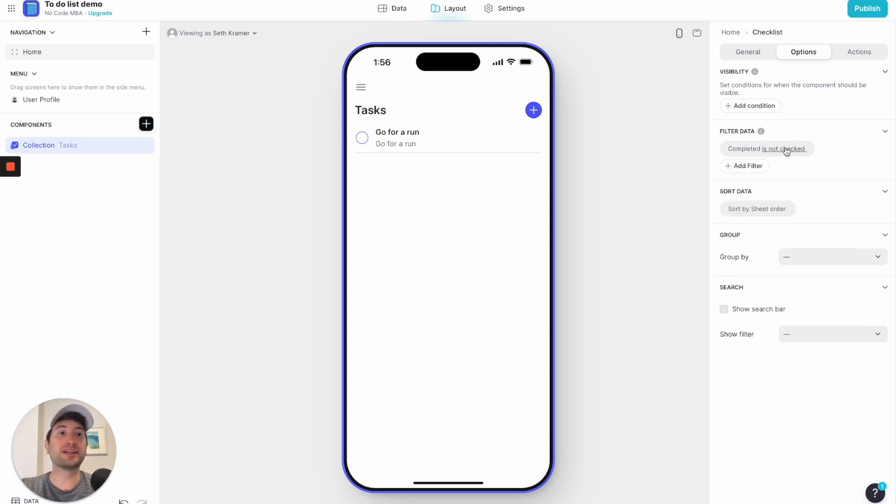
pyautogui.click(786, 150)
pyautogui.click(831, 152)
pyautogui.click(362, 138)
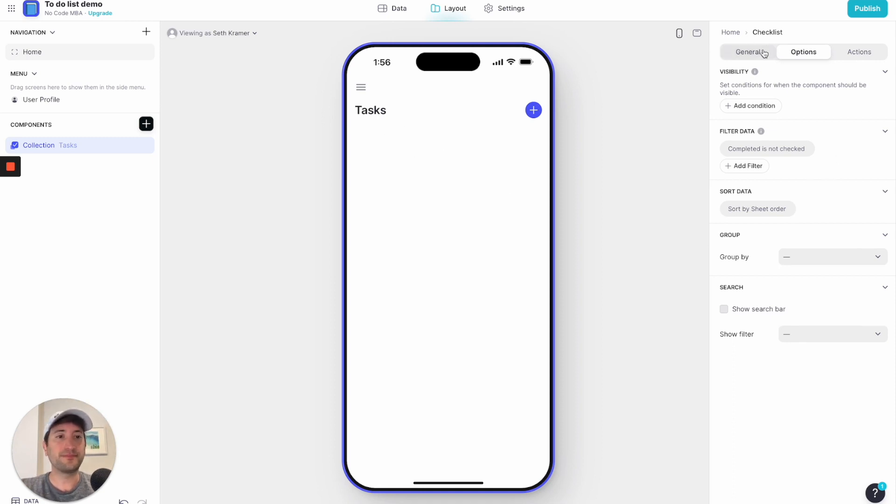
pyautogui.click(748, 51)
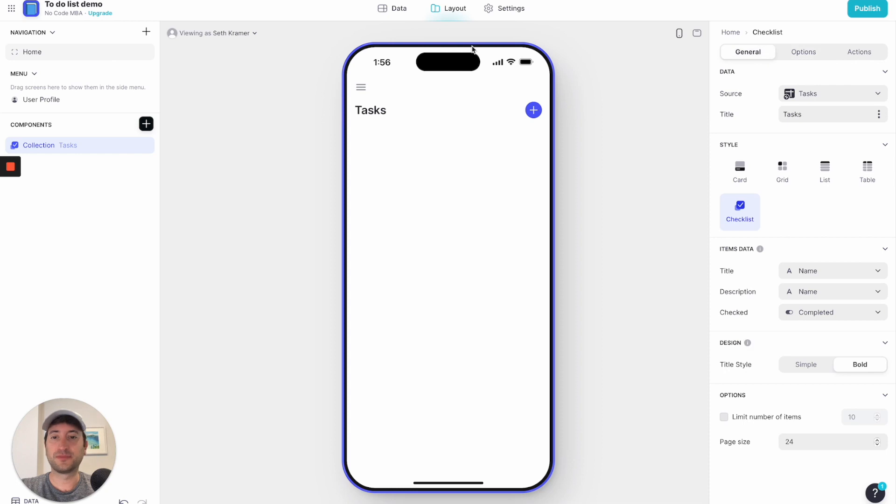
pyautogui.click(534, 112)
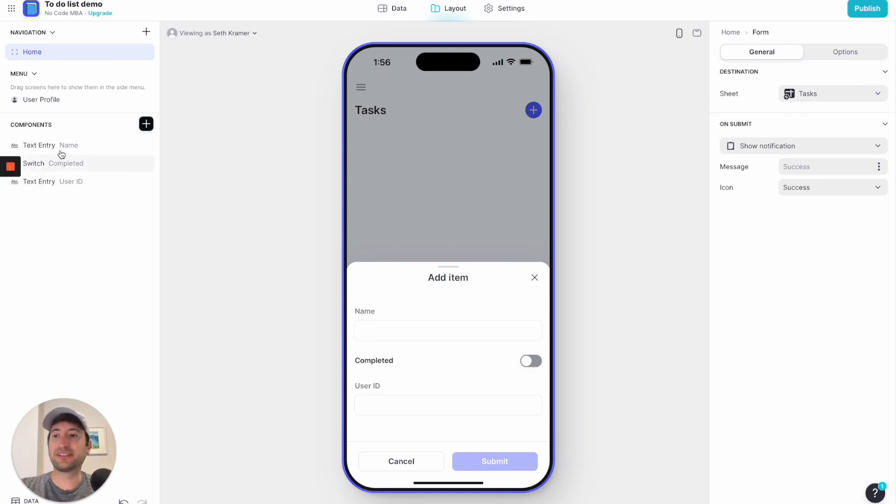
pyautogui.click(410, 465)
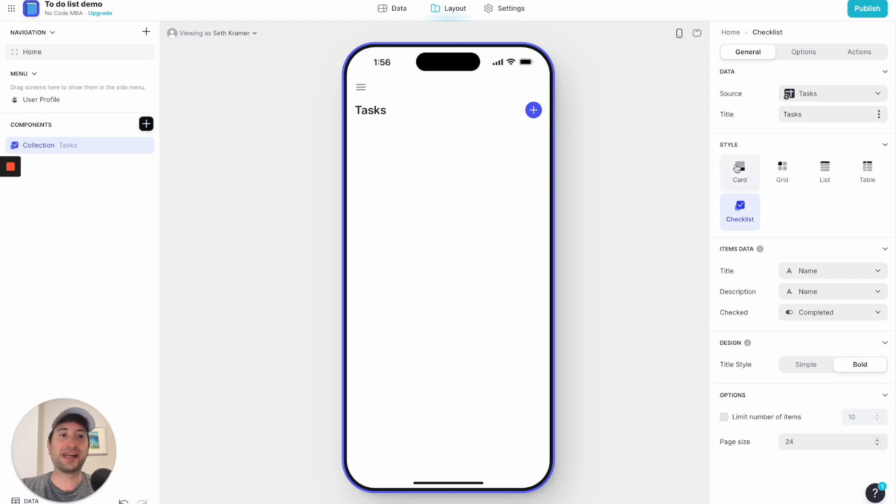
pyautogui.click(798, 54)
pyautogui.click(765, 53)
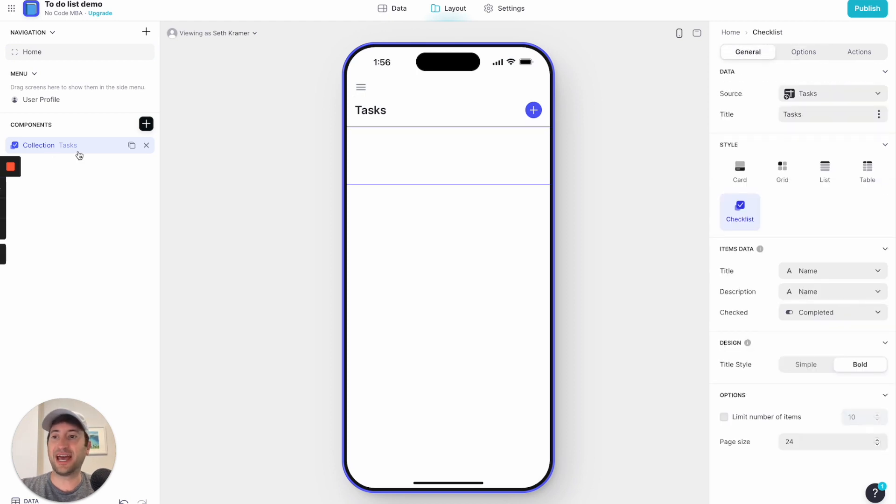
pyautogui.doubleClick(64, 146)
pyautogui.press('Escape')
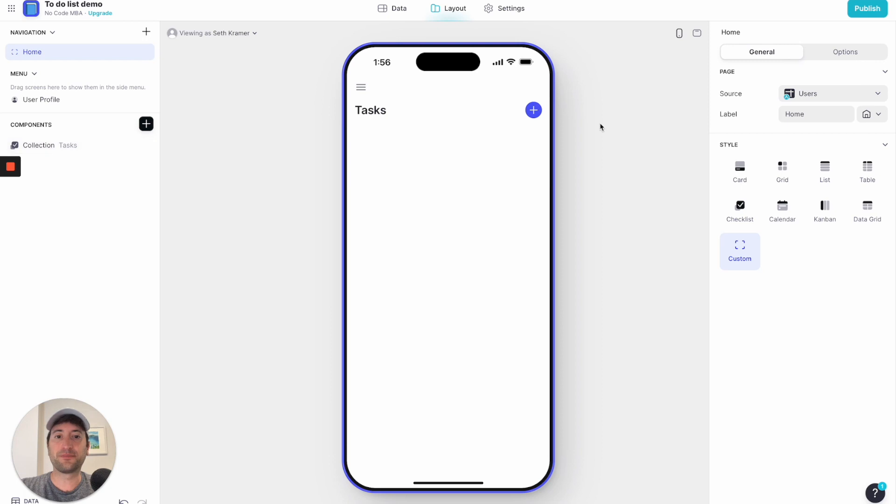
# - Open the Tasks checklist's Add item form and remove its Completed switch and User ID text entry
pyautogui.click(533, 112)
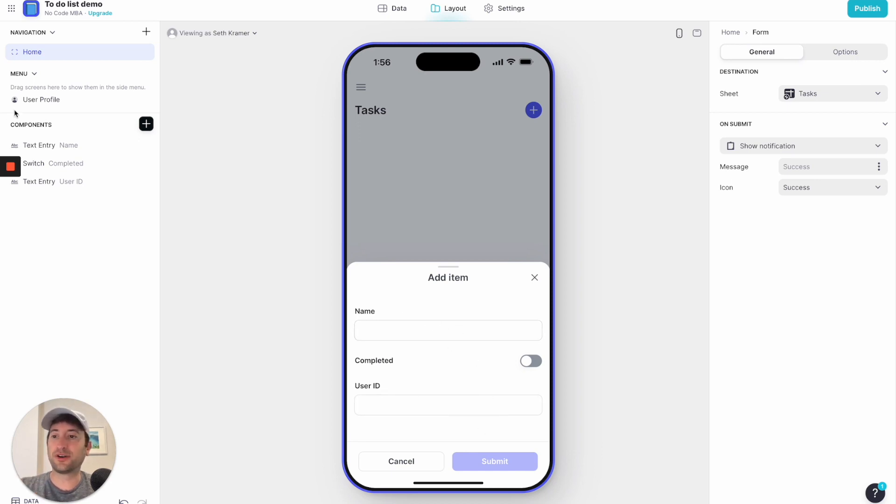
pyautogui.click(531, 362)
pyautogui.click(531, 362)
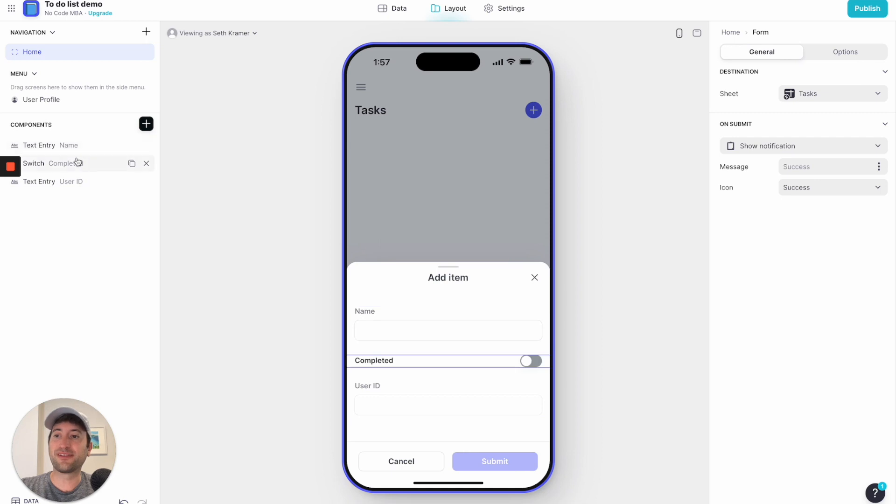
pyautogui.click(146, 164)
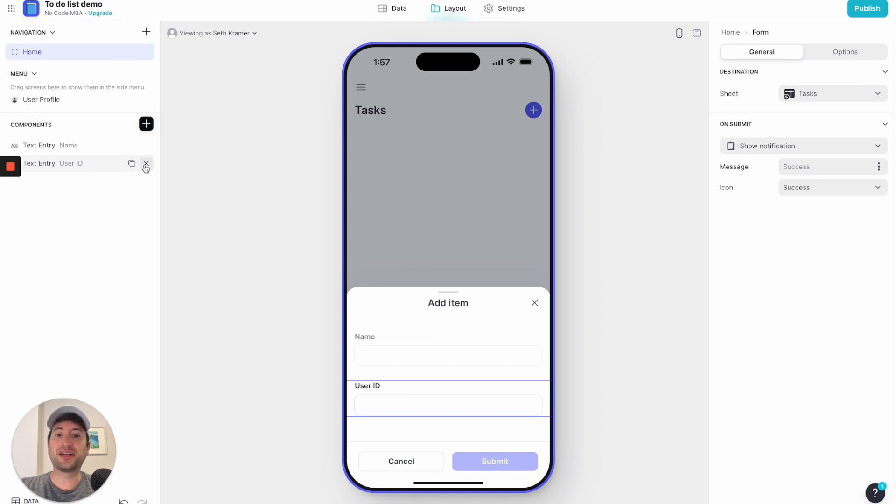
pyautogui.click(387, 409)
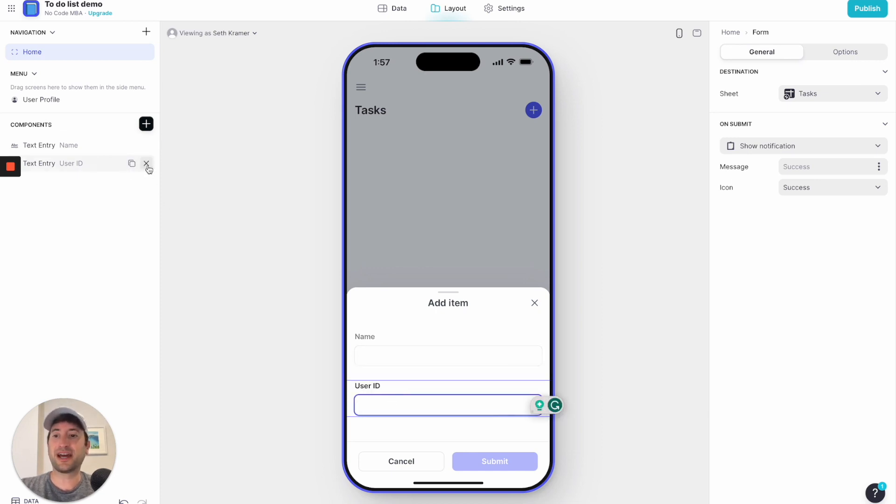
pyautogui.click(146, 164)
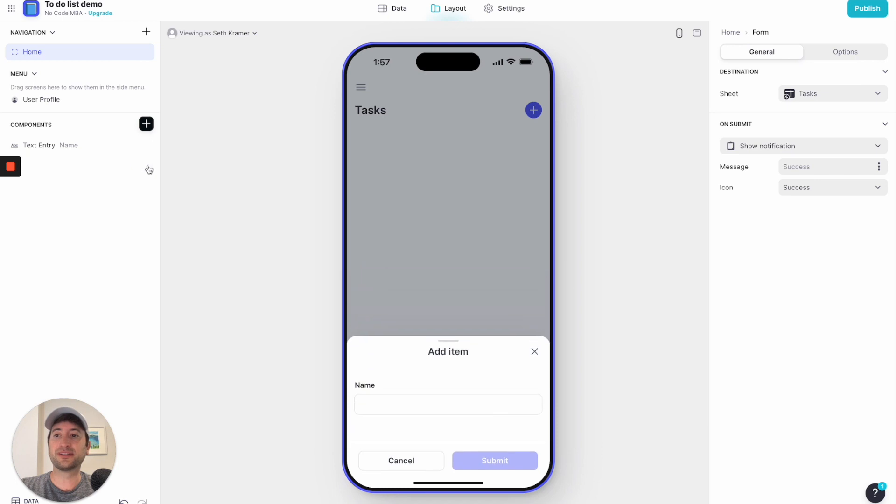
# - Label the form's Name text entry "Task" and give it the placeholder "Write your task"
pyautogui.click(93, 150)
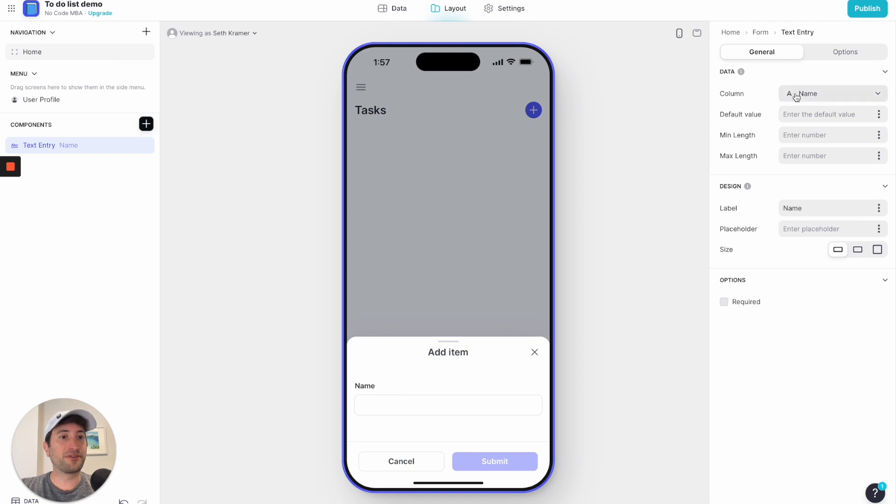
pyautogui.doubleClick(789, 208)
pyautogui.write('Ta')
pyautogui.press('BackSpace')
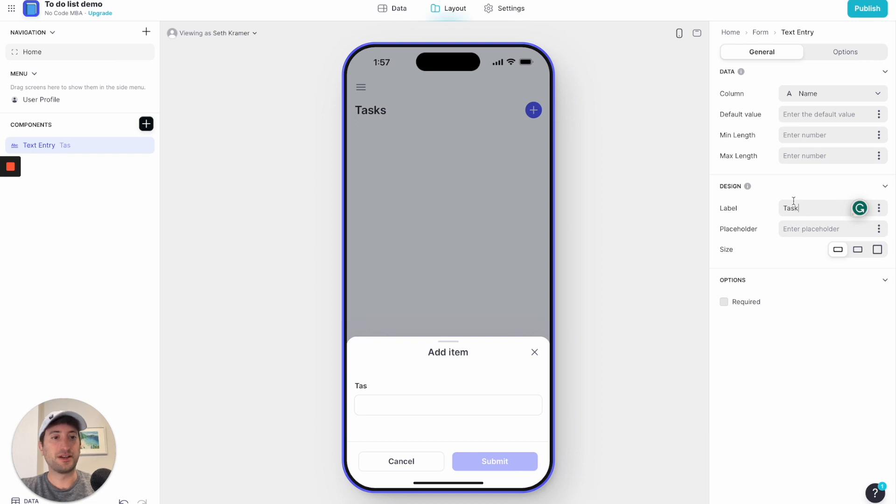
pyautogui.click(803, 96)
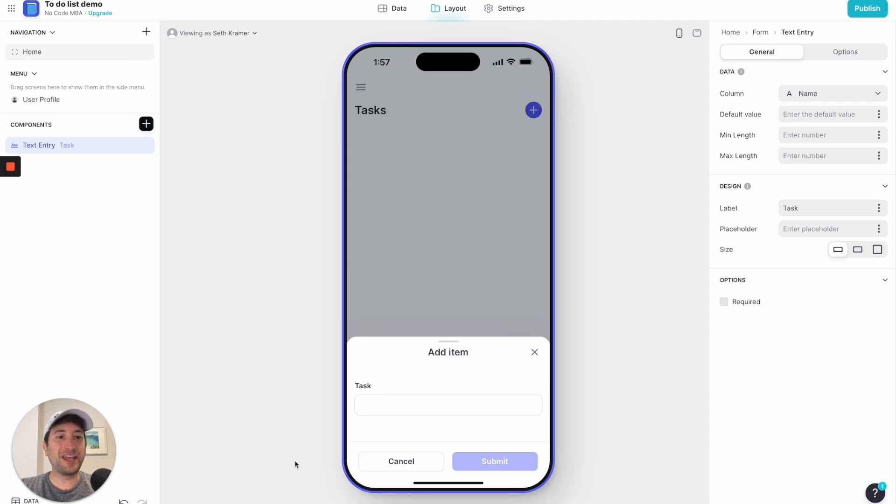
pyautogui.click(797, 229)
pyautogui.write('Write your task')
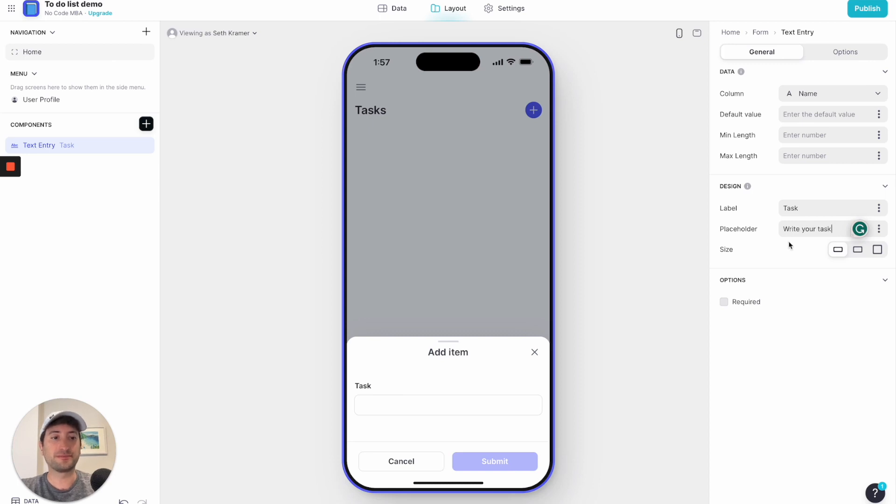
# - Set the Task entry to the medium size and make it required
pyautogui.click(857, 252)
pyautogui.click(878, 250)
pyautogui.click(859, 255)
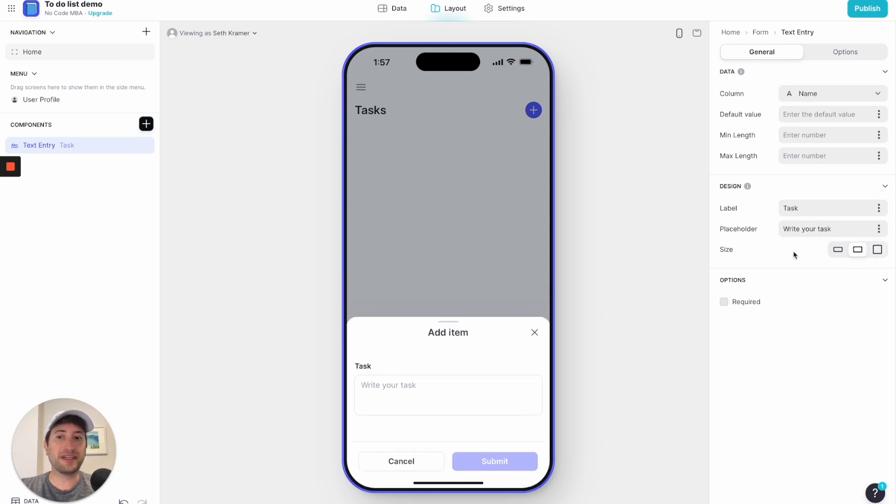
pyautogui.moveTo(11, 207)
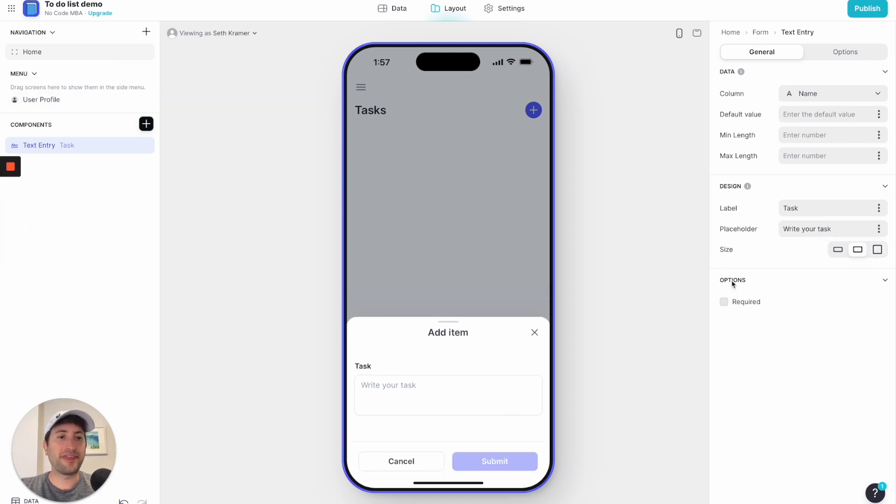
pyautogui.click(725, 308)
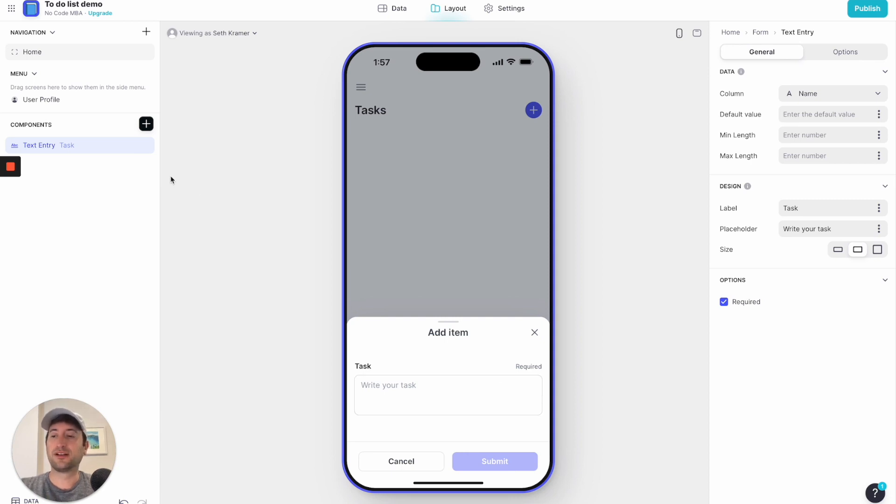
# - Add the user profile's Row ID value to the Add item form and map it to the User ID column
pyautogui.click(146, 124)
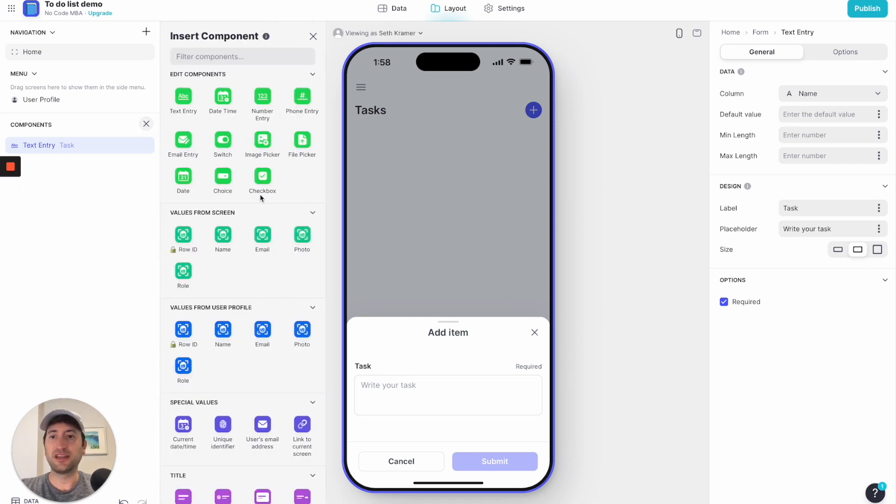
pyautogui.scroll(-5, 244, 214)
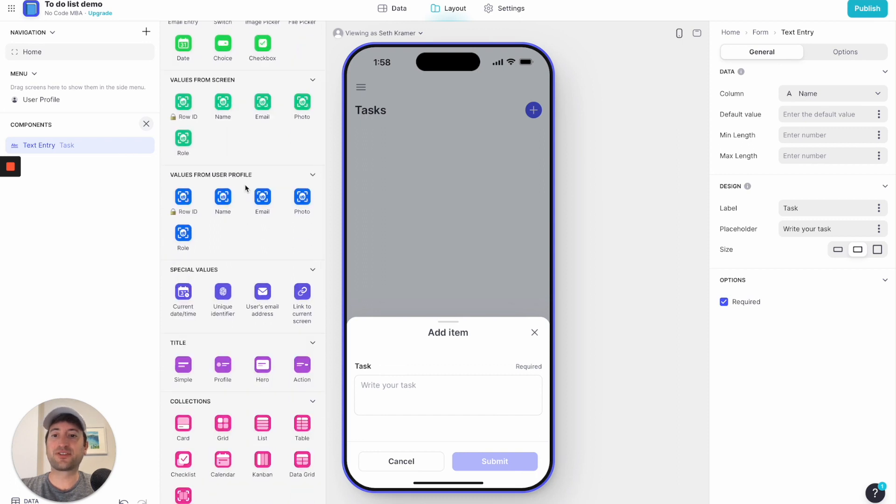
pyautogui.scroll(3, 215, 210)
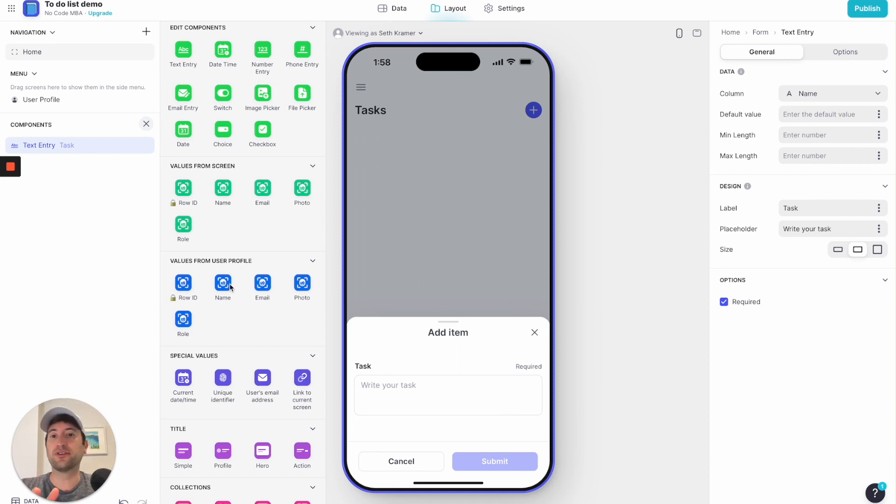
pyautogui.scroll(-1, 229, 288)
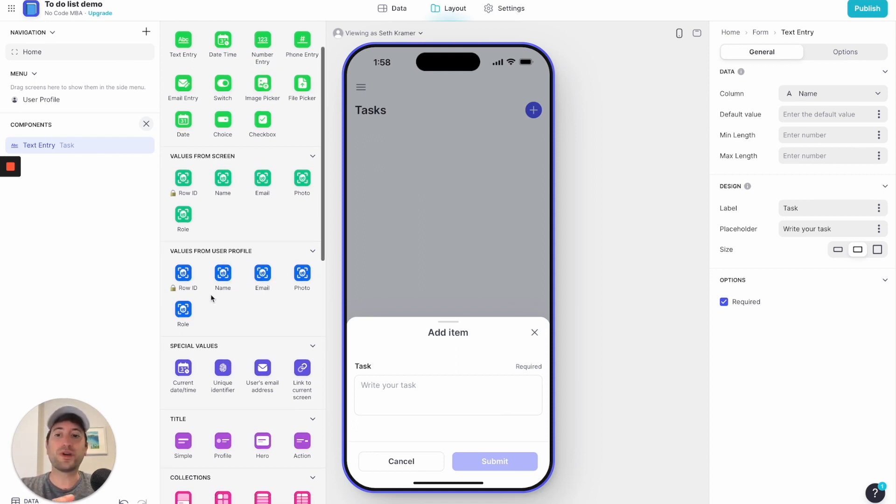
pyautogui.click(183, 269)
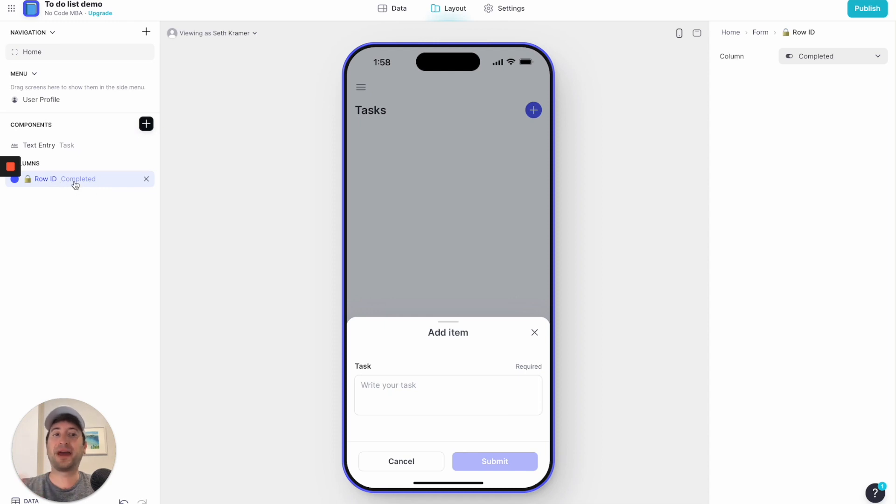
pyautogui.click(814, 60)
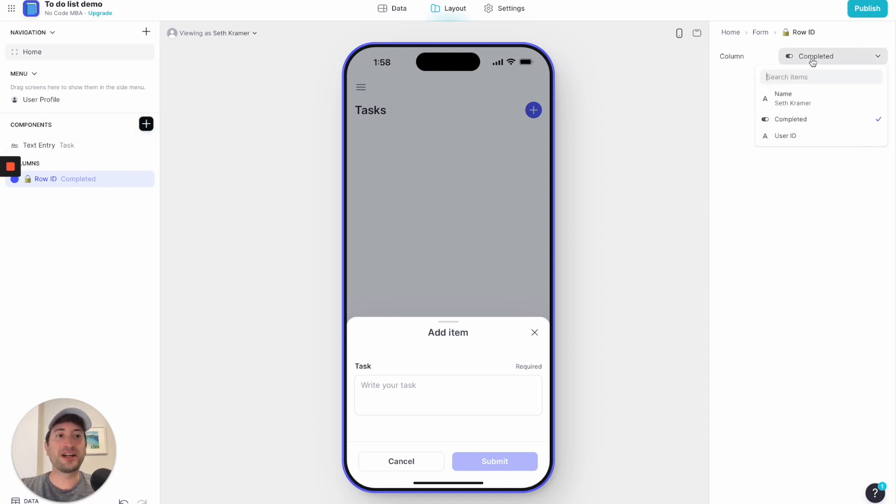
pyautogui.click(795, 135)
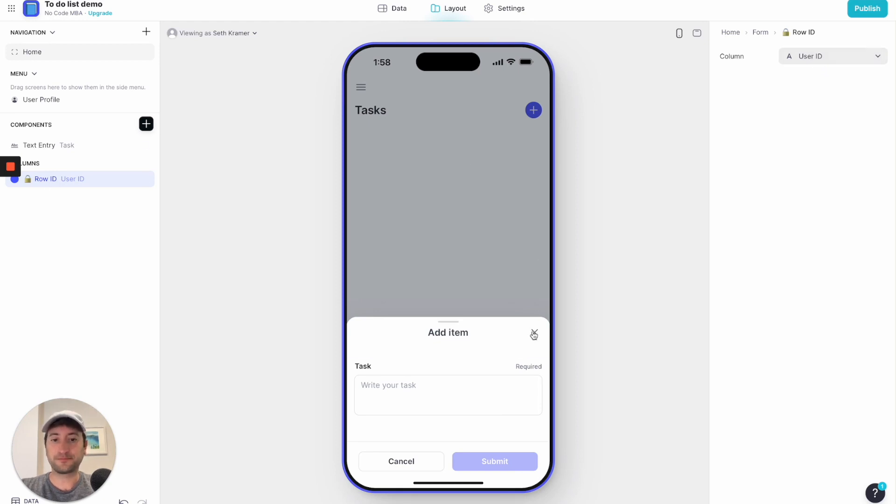
# - Enter the task "Go to the gym" in the preview form, check which user the app is viewed as, and submit it
pyautogui.click(400, 386)
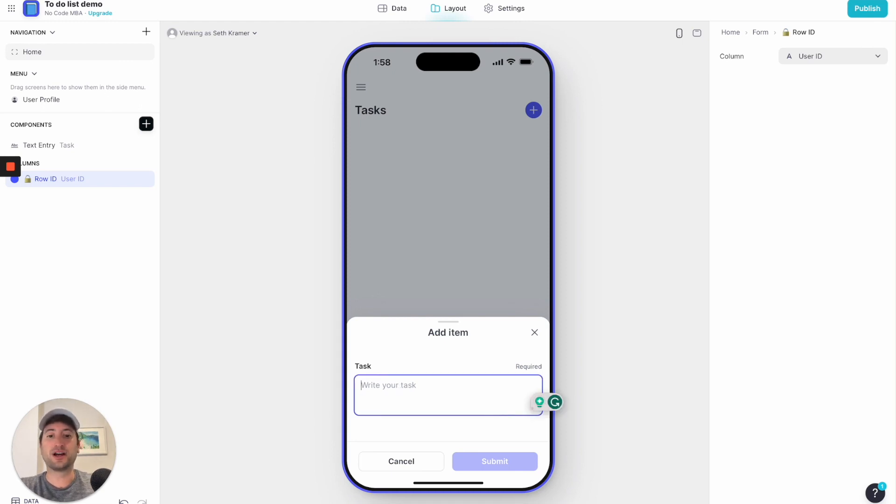
pyautogui.write('Go to the gym')
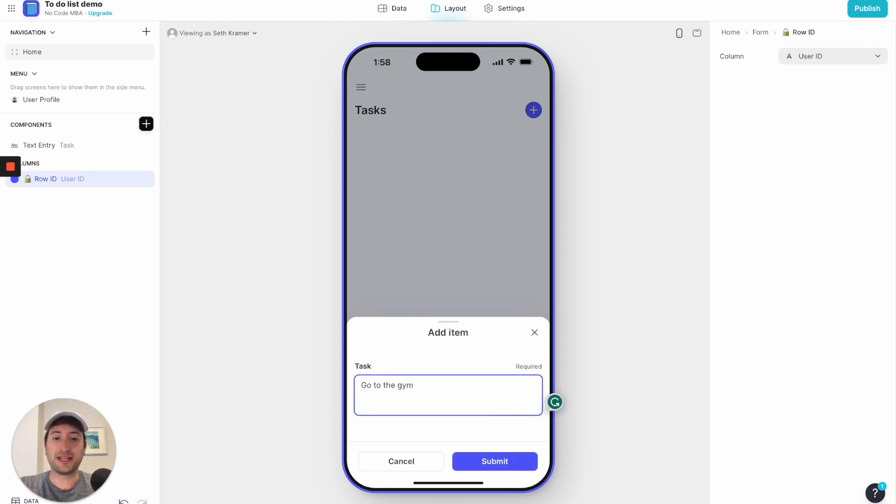
pyautogui.click(230, 34)
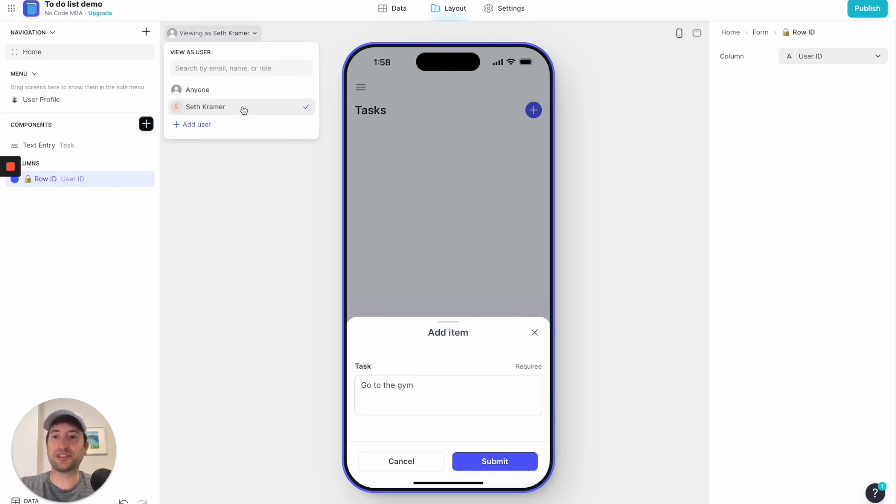
pyautogui.click(270, 185)
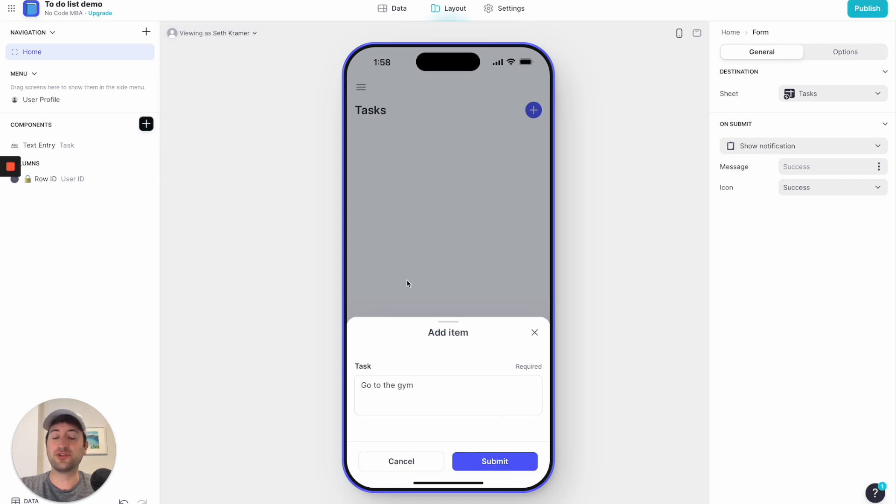
pyautogui.click(223, 34)
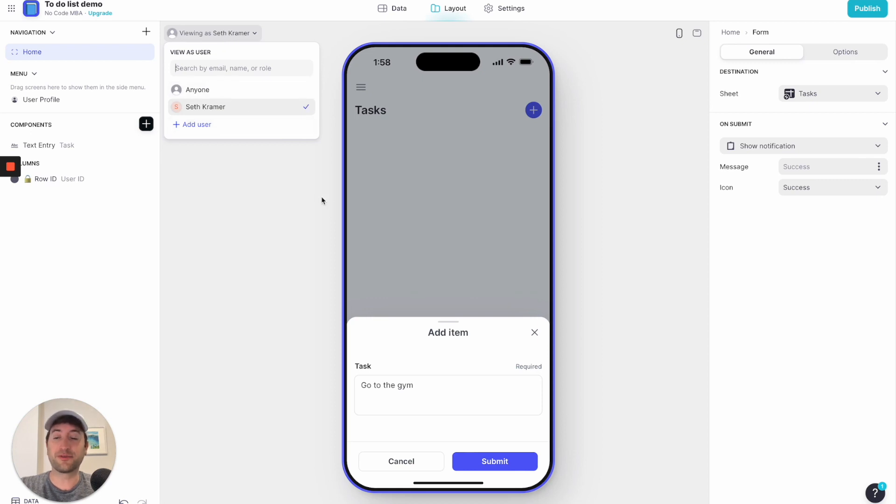
pyautogui.click(313, 206)
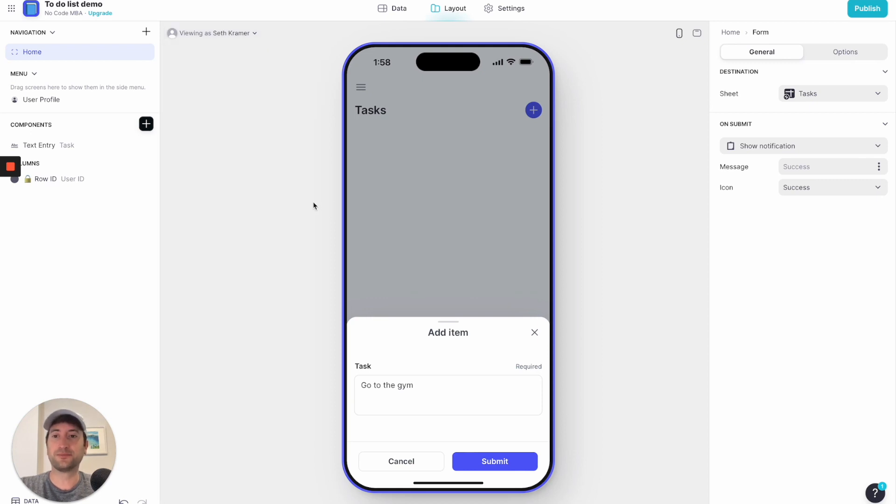
pyautogui.click(501, 463)
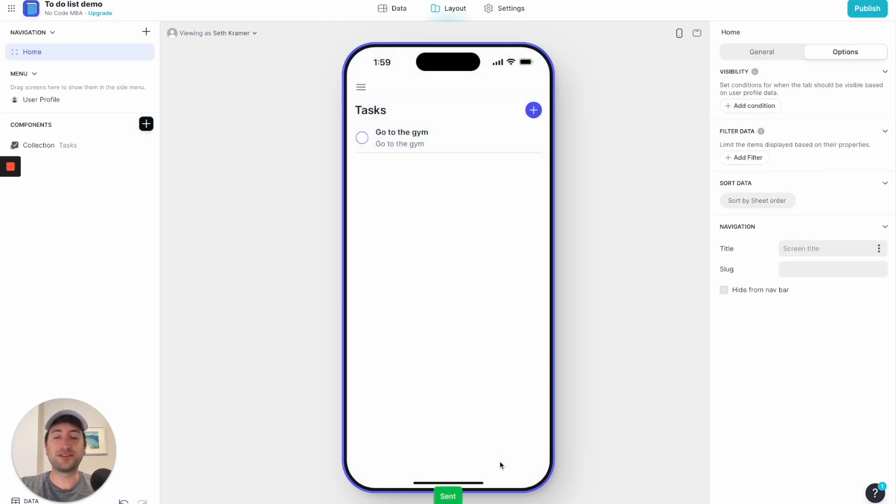
# - Compare the new task's User ID in the Tasks table with the Row ID in the Users table
pyautogui.click(398, 17)
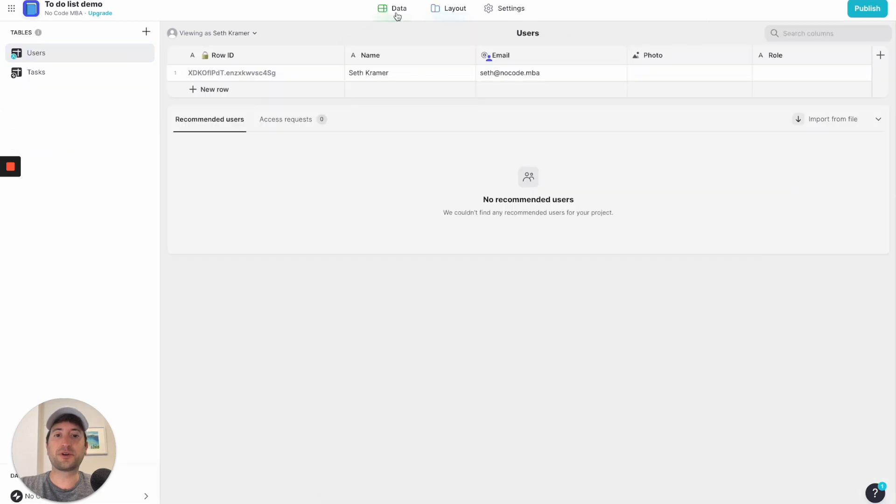
pyautogui.click(40, 75)
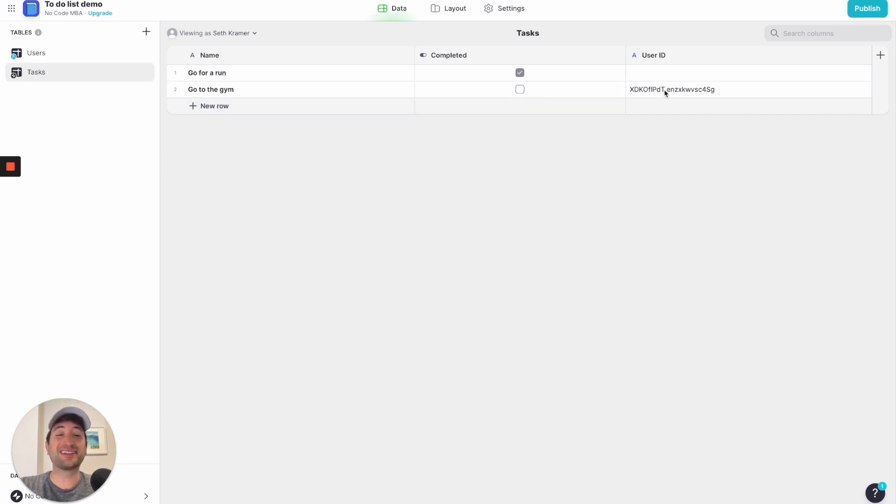
pyautogui.click(80, 55)
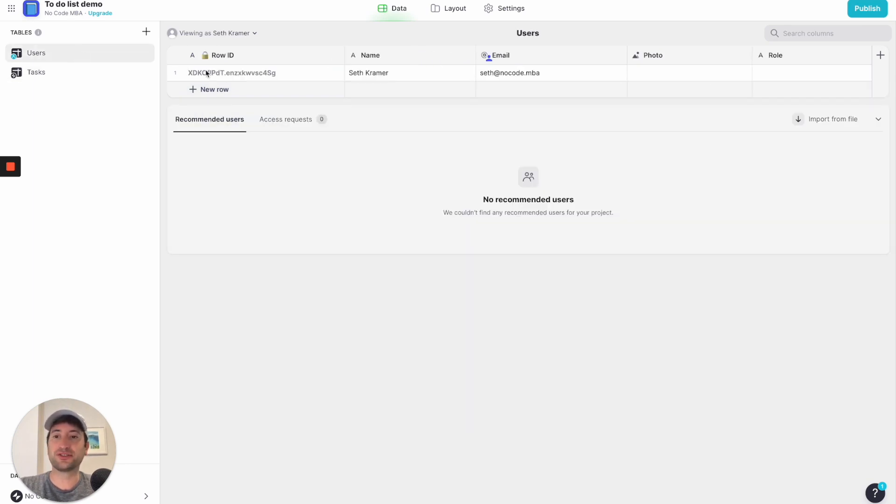
pyautogui.click(74, 72)
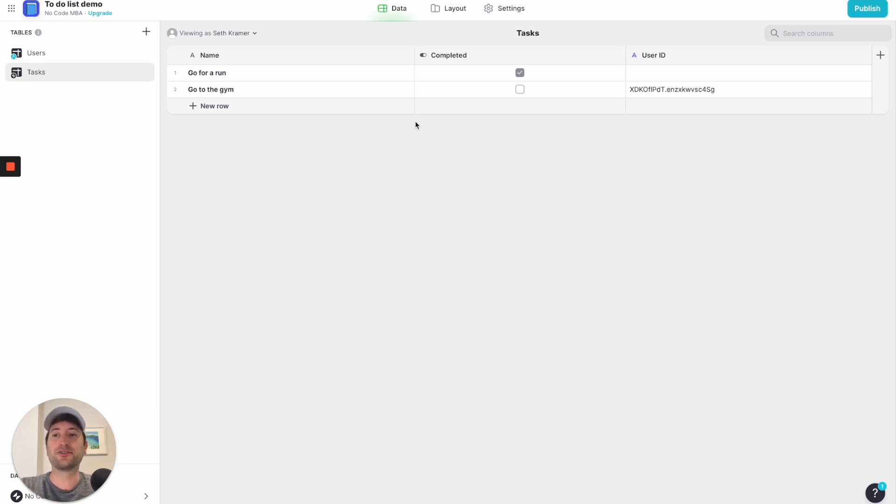
# - Remove the Name column from the description of the Home screen's Tasks checklist, leaving the description as an empty custom value
pyautogui.click(47, 58)
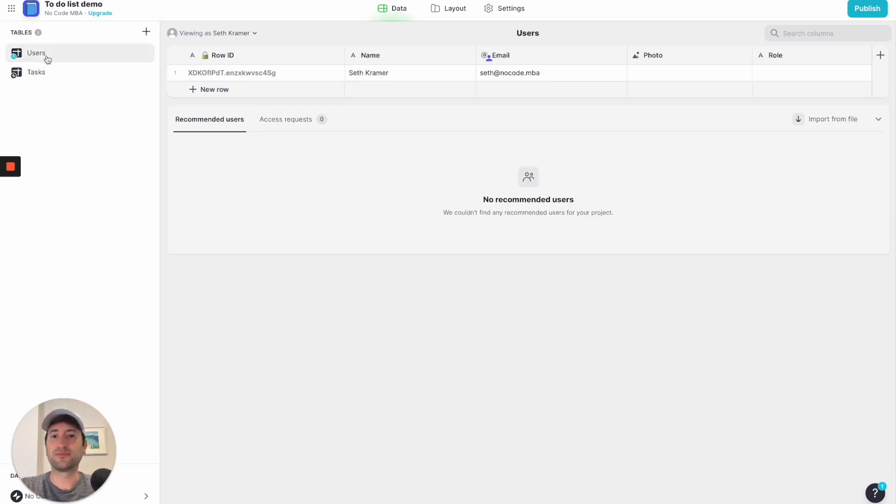
pyautogui.click(456, 9)
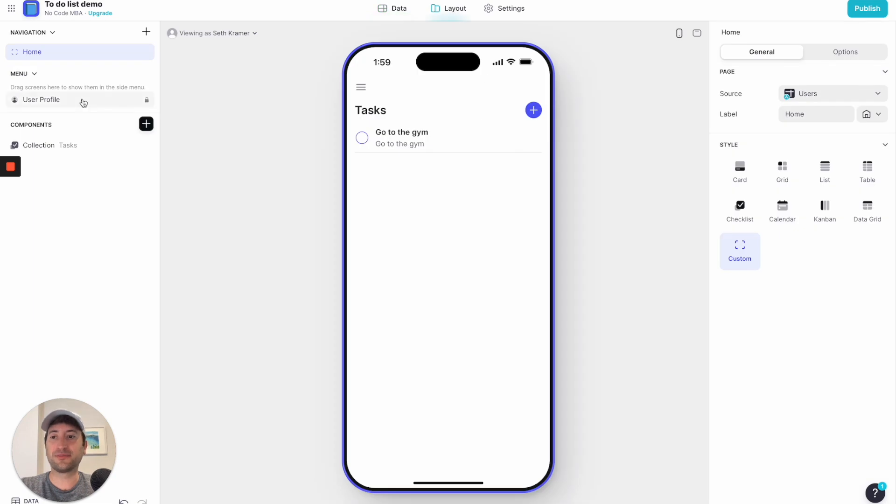
pyautogui.click(87, 150)
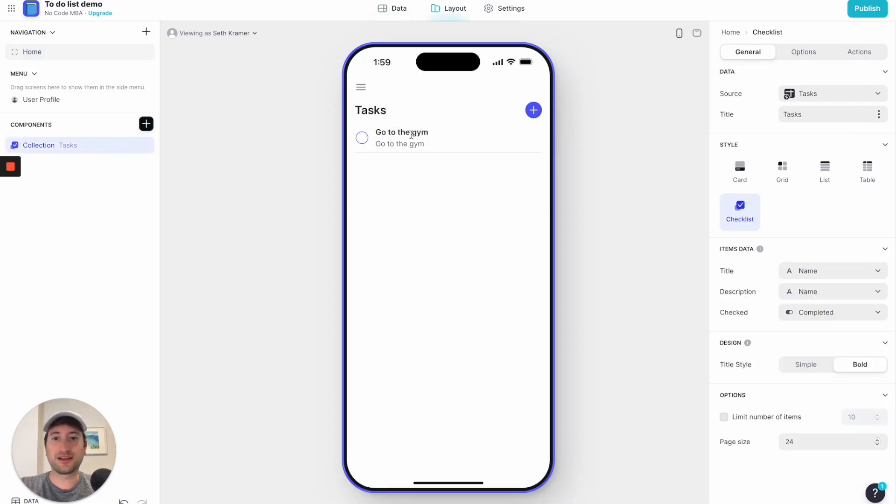
pyautogui.scroll(-1, 808, 152)
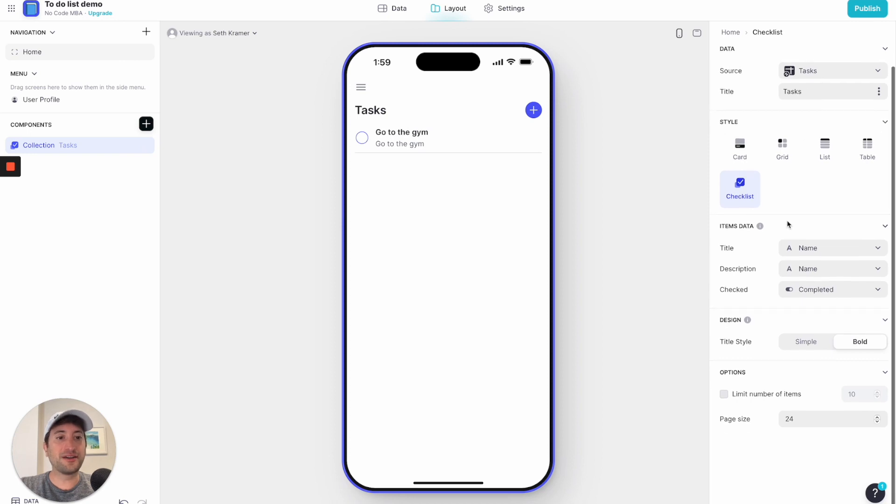
pyautogui.click(807, 274)
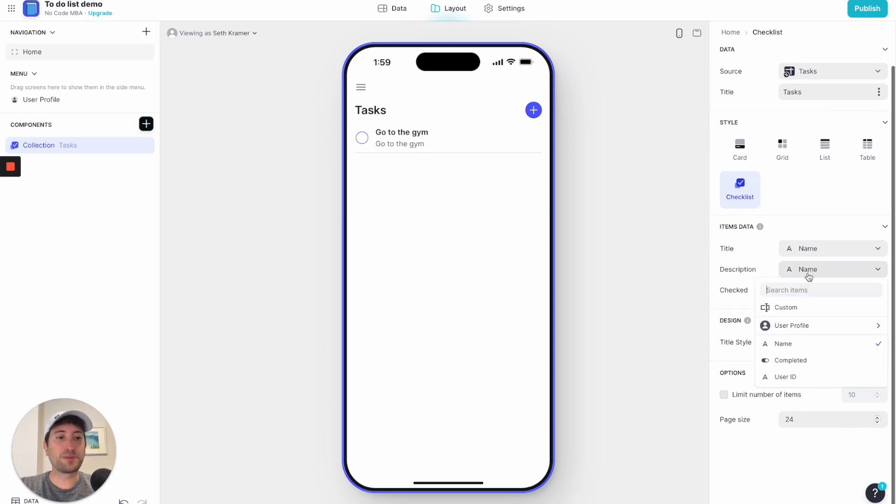
pyautogui.click(787, 307)
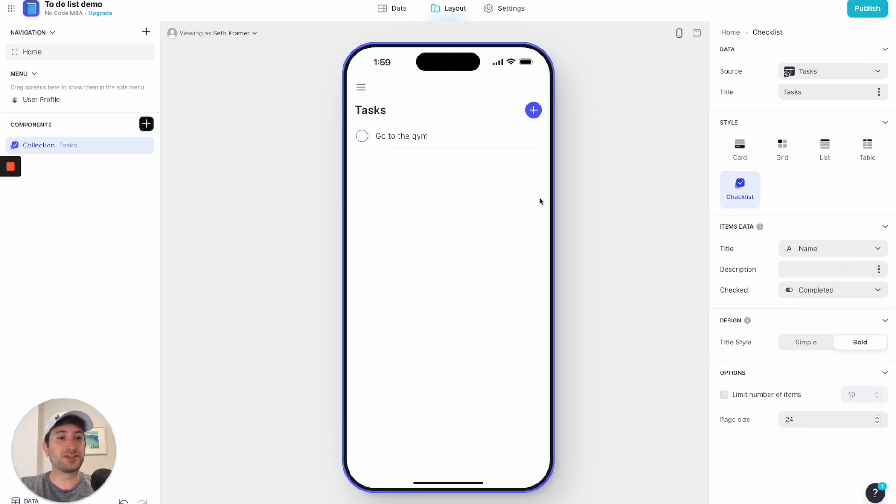
pyautogui.click(812, 267)
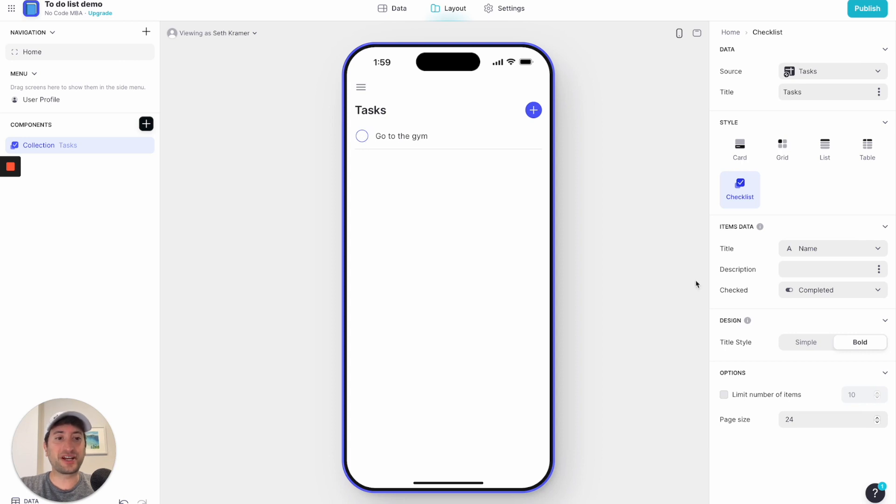
# - Review the column choices for the checklist's Checked state and compare the Simple and Bold title styles
pyautogui.click(809, 296)
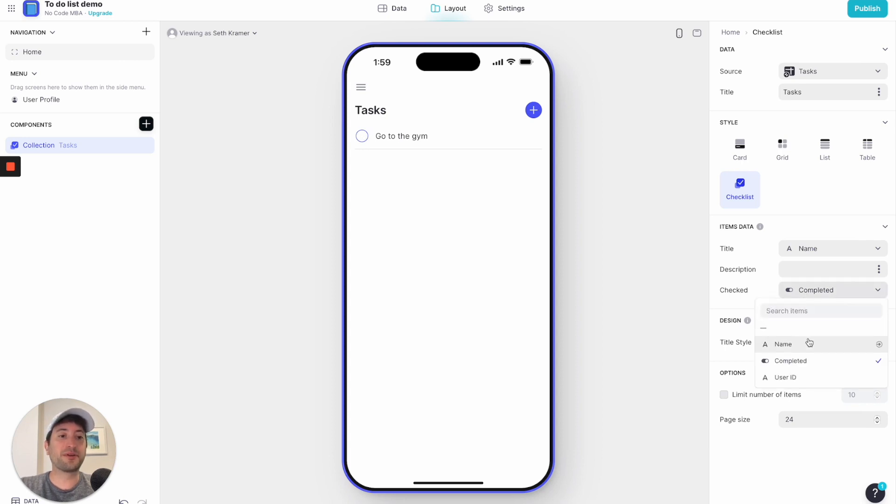
pyautogui.click(771, 299)
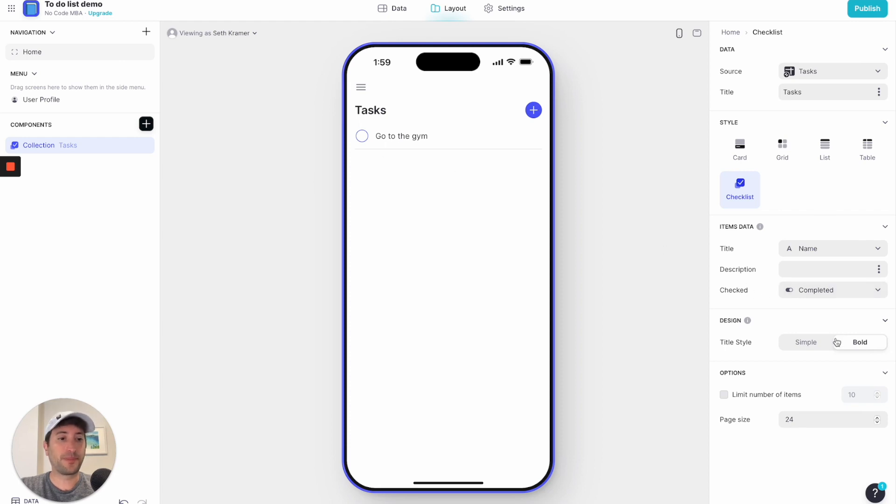
pyautogui.click(807, 346)
pyautogui.click(845, 343)
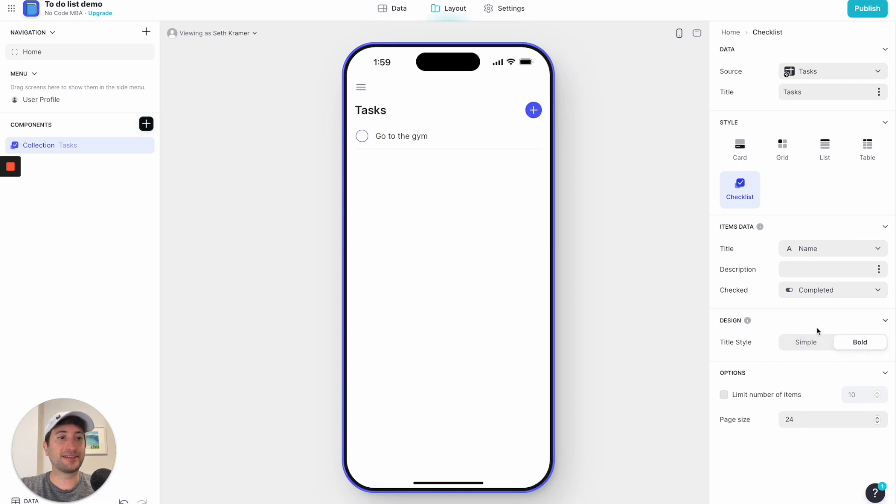
pyautogui.scroll(1, 768, 326)
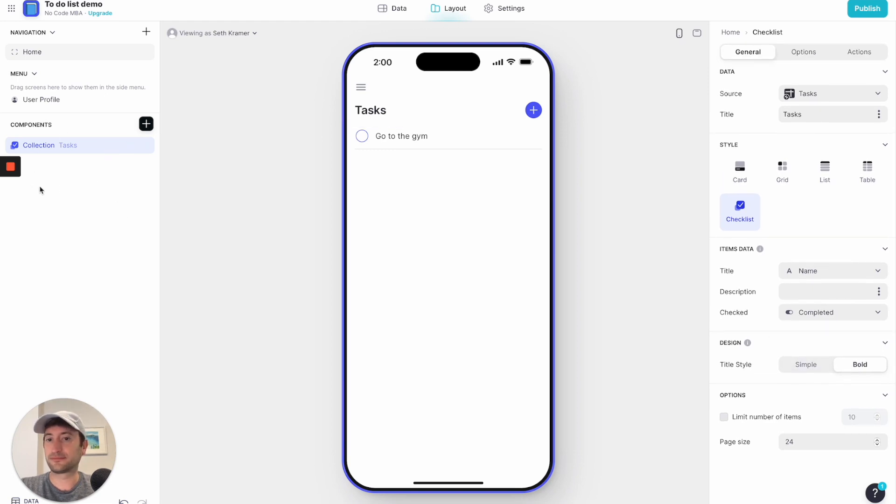
# - Add a second filter to the Tasks collection so that User ID is the user profile's Row ID
pyautogui.moveTo(132, 144)
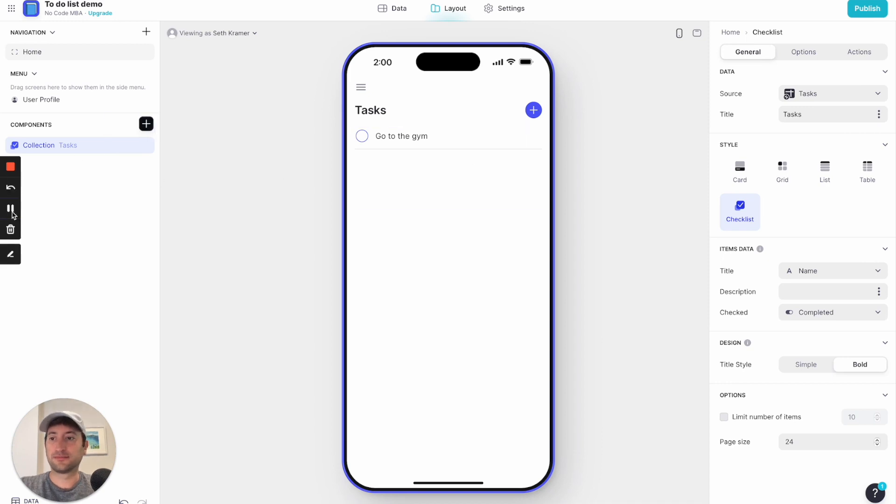
pyautogui.doubleClick(95, 146)
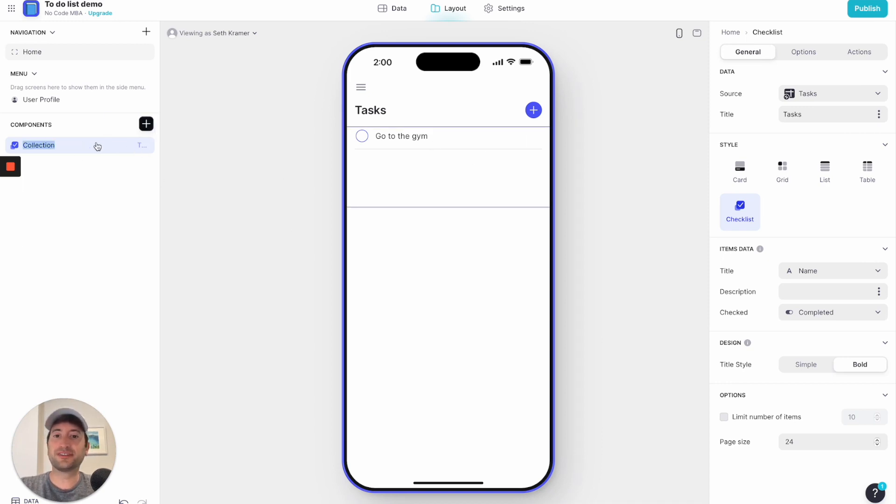
pyautogui.click(798, 53)
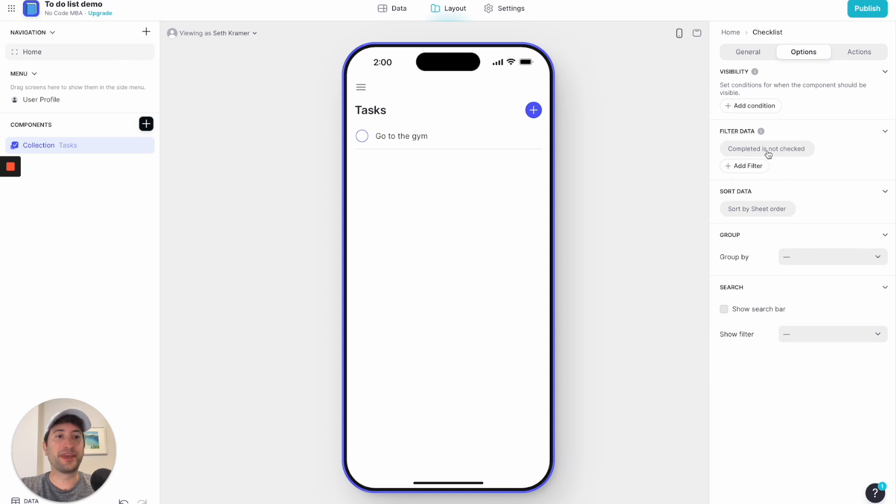
pyautogui.click(742, 167)
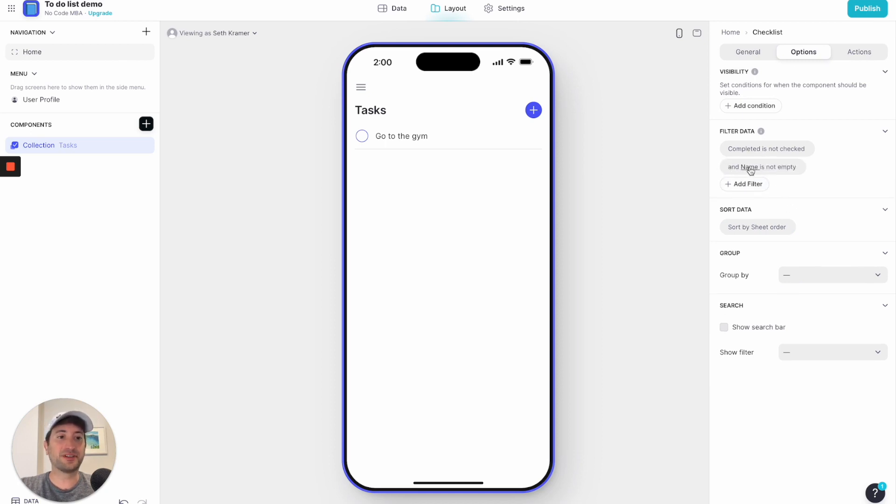
pyautogui.click(747, 167)
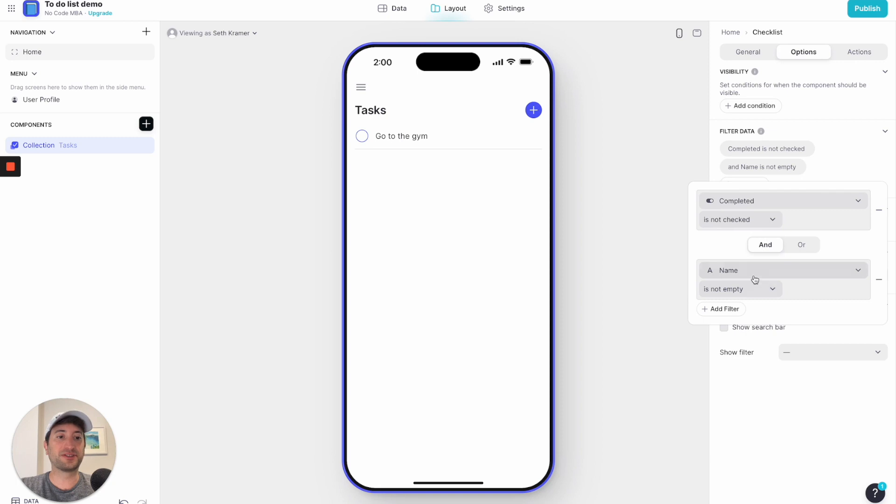
pyautogui.click(750, 274)
pyautogui.click(747, 342)
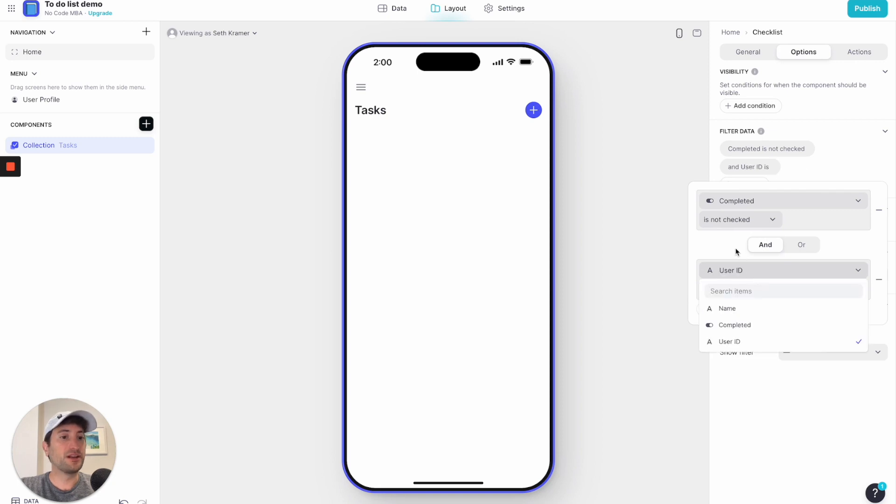
pyautogui.click(734, 341)
pyautogui.click(859, 289)
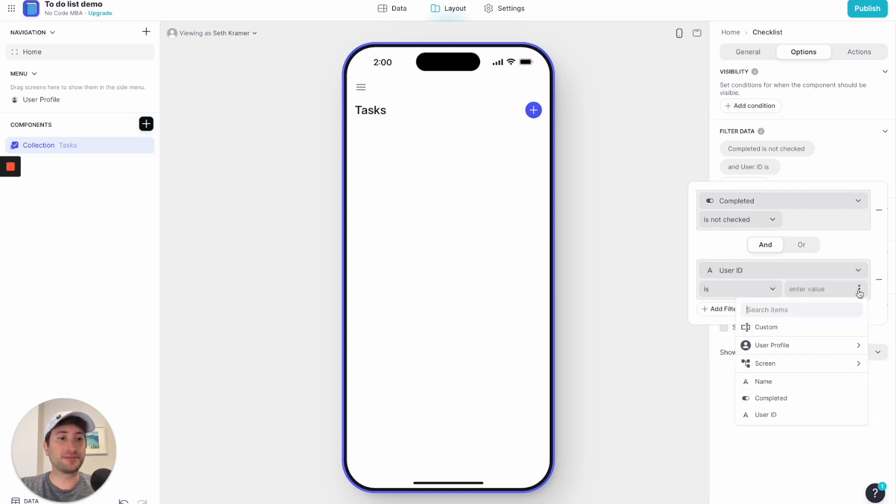
pyautogui.moveTo(806, 346)
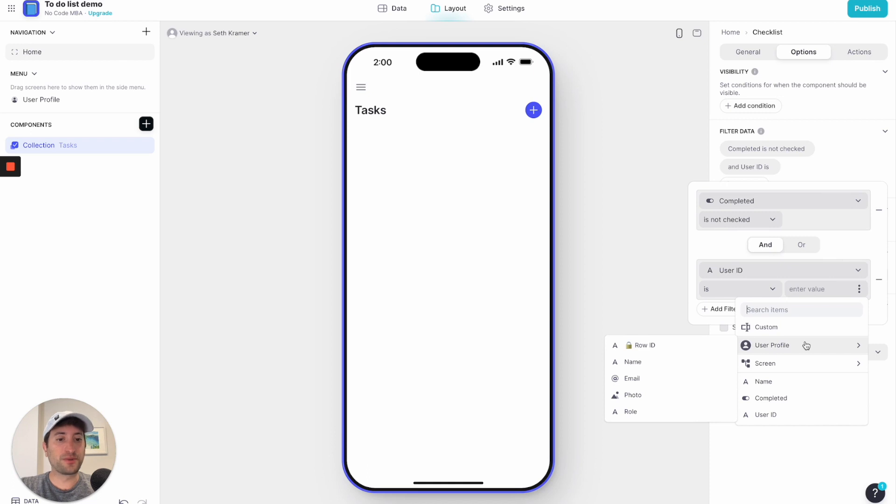
pyautogui.click(687, 348)
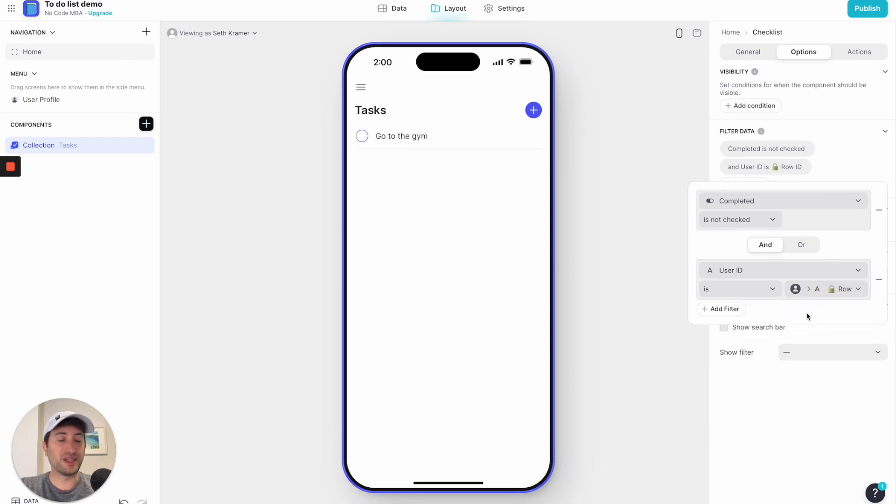
pyautogui.click(845, 166)
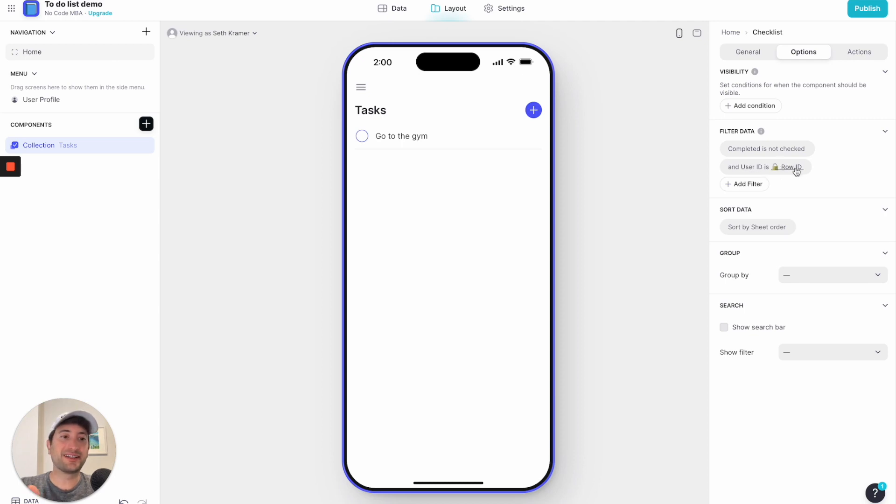
# - Preview the filtered task list as Anyone and as the registered user
pyautogui.click(225, 34)
pyautogui.click(219, 90)
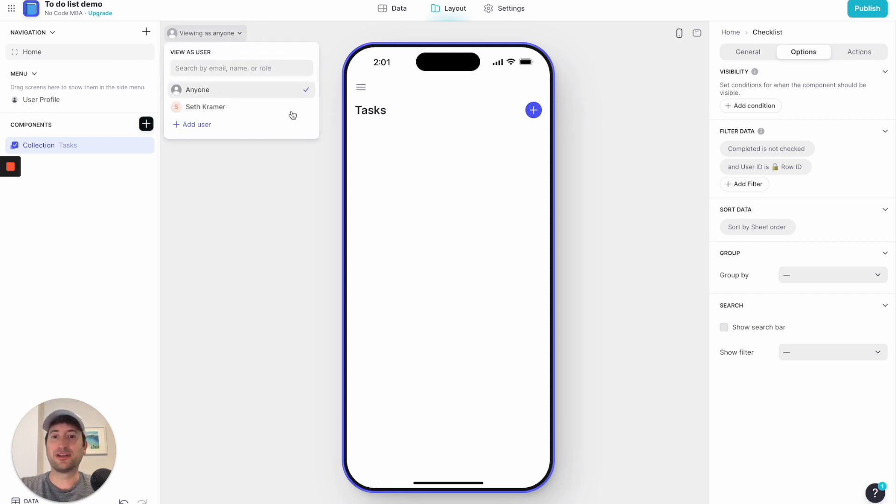
pyautogui.click(420, 165)
pyautogui.click(230, 33)
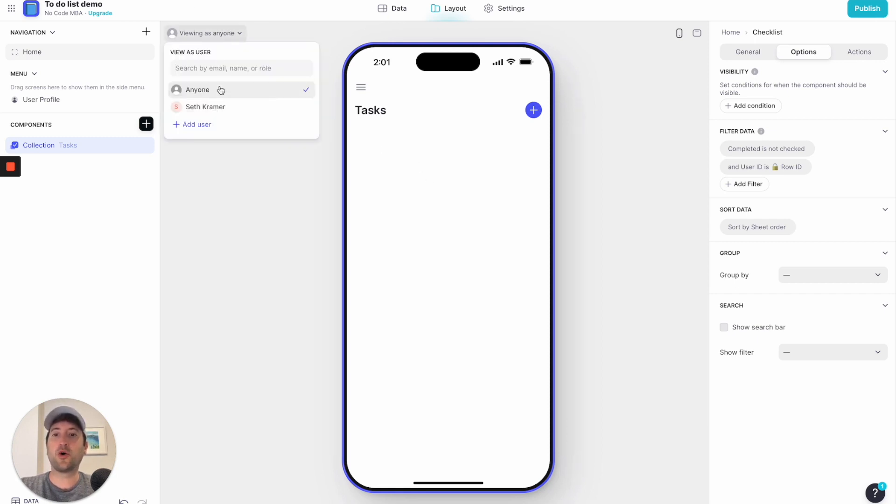
pyautogui.click(223, 109)
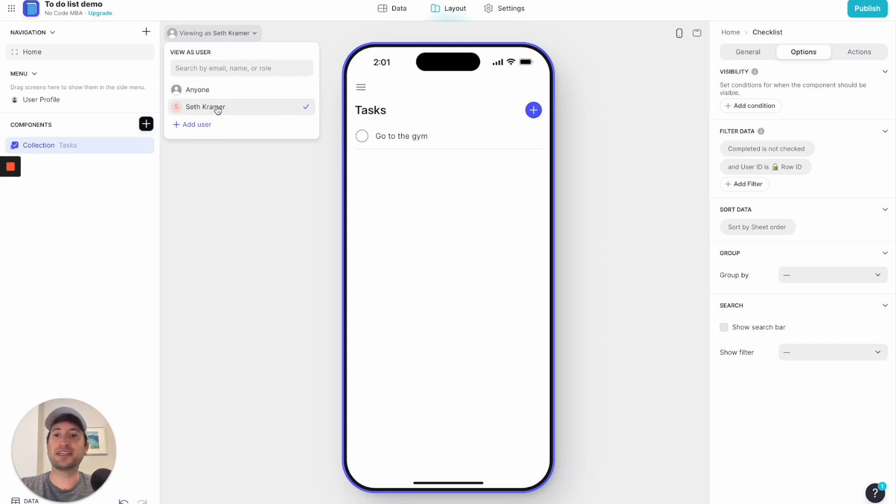
pyautogui.click(455, 220)
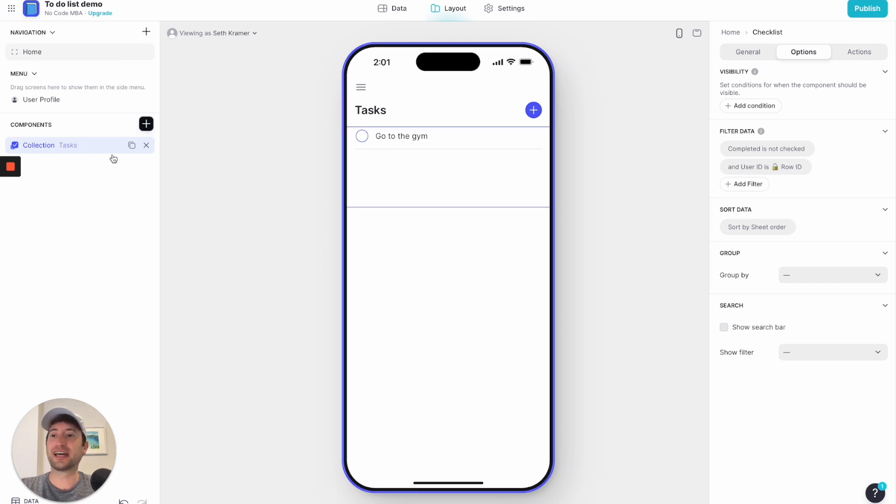
# - Duplicate the Tasks collection on the Home screen and rename the copy "Done"
pyautogui.click(132, 146)
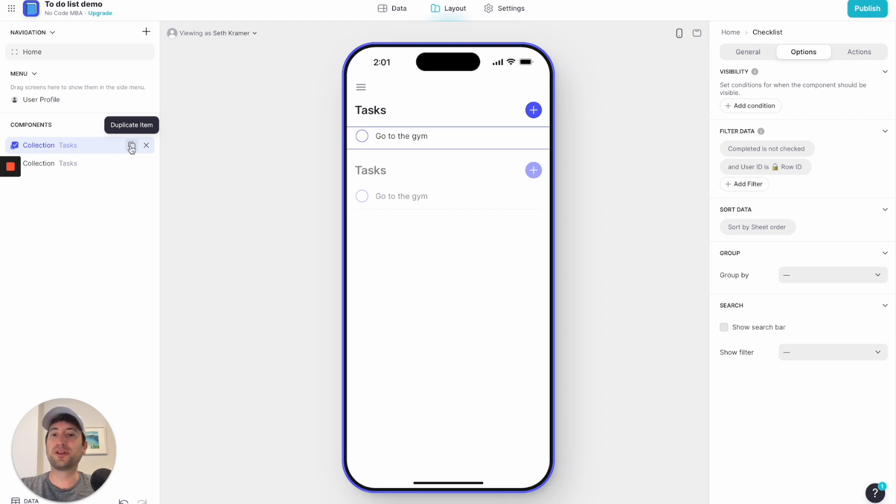
pyautogui.click(63, 169)
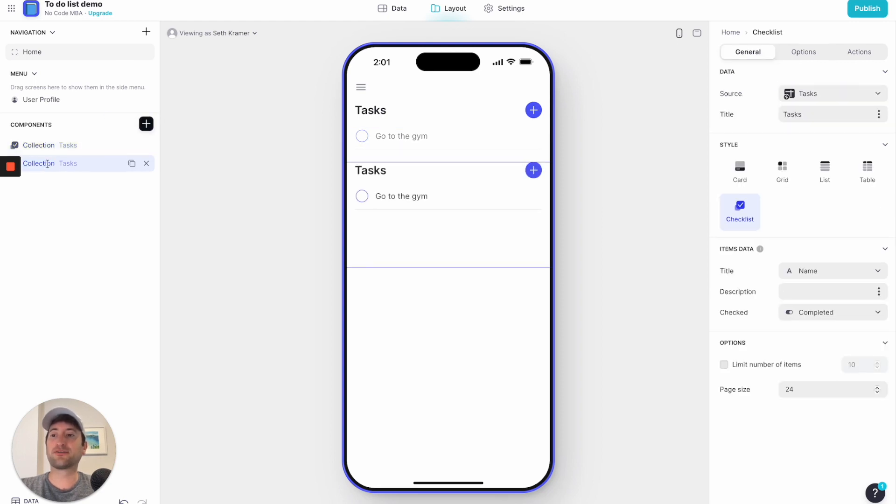
pyautogui.doubleClick(47, 163)
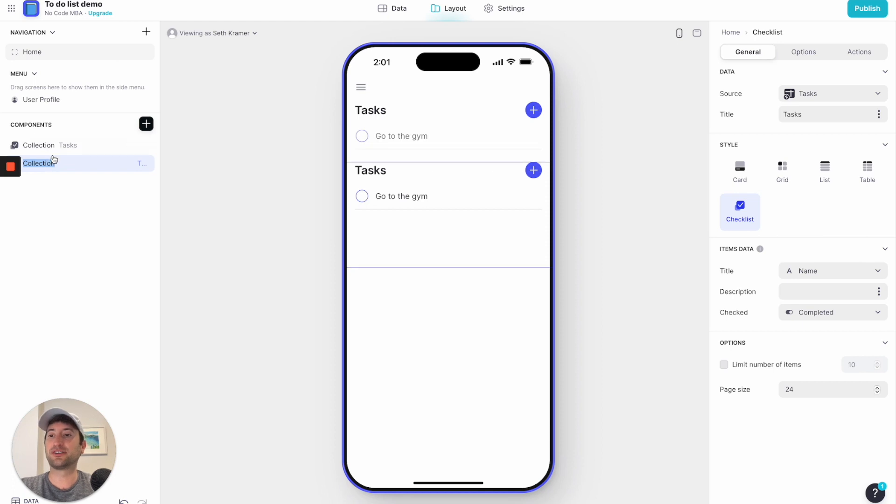
pyautogui.write('D')
pyautogui.press('Return')
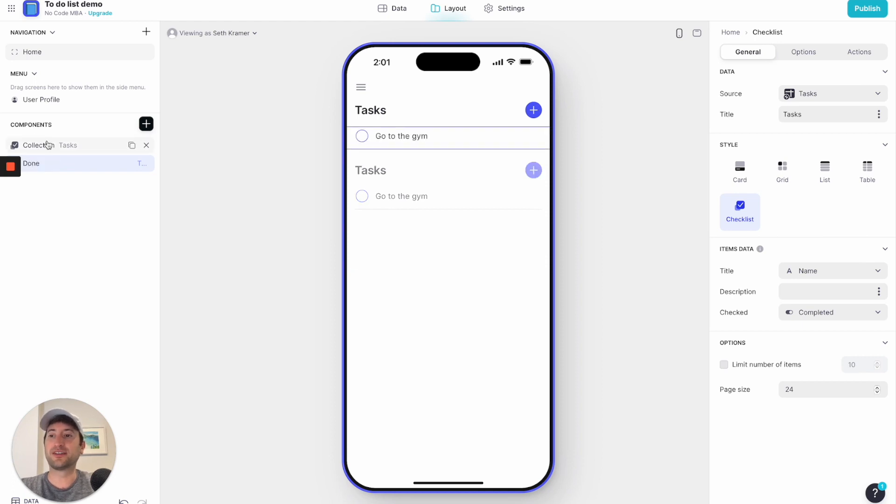
# - Rename the original Tasks collection component on the Home screen "To Do"
pyautogui.click(40, 146)
pyautogui.doubleClick(41, 146)
pyautogui.write('o Do')
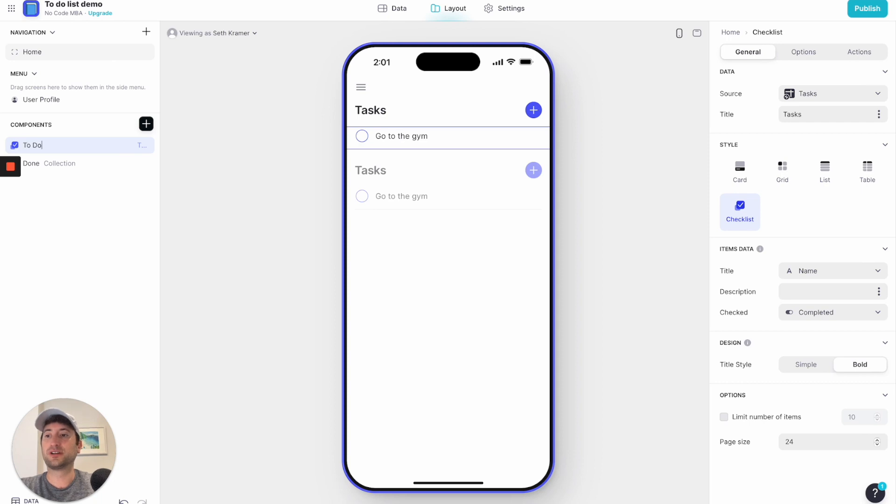
pyautogui.click(50, 176)
# - Change the Done collection's Completed filter condition to "is checked"
pyautogui.click(70, 166)
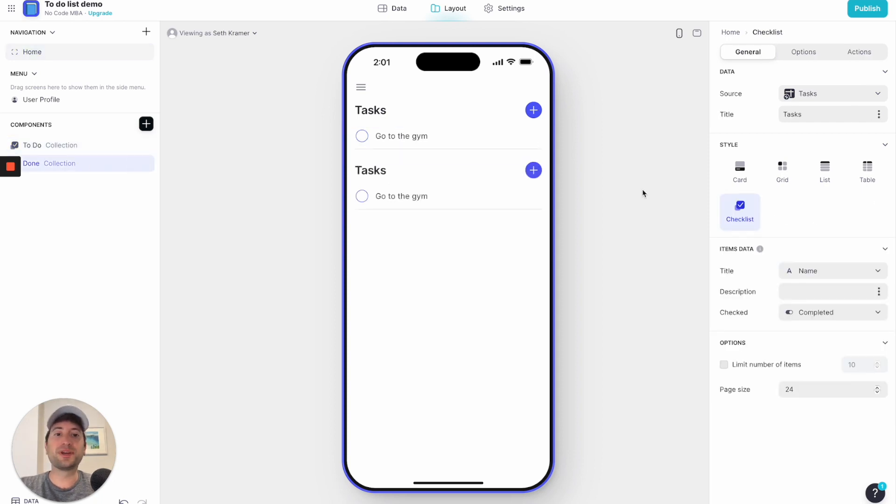
pyautogui.click(791, 57)
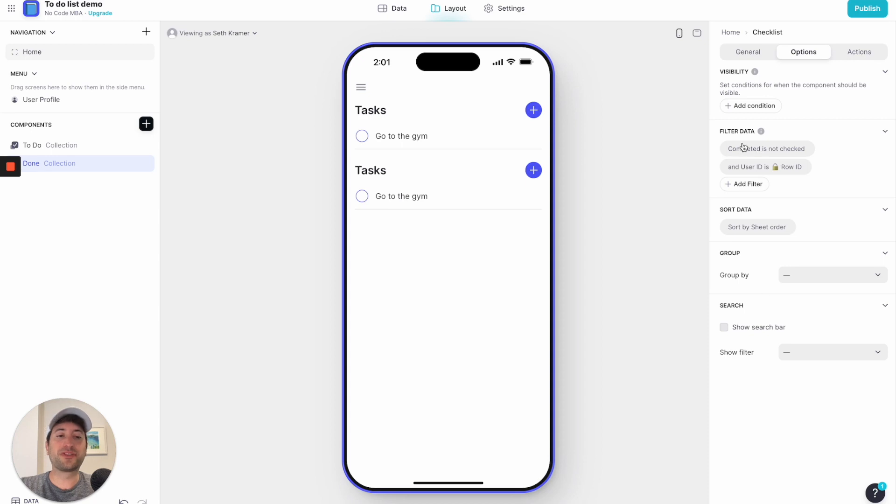
pyautogui.click(783, 152)
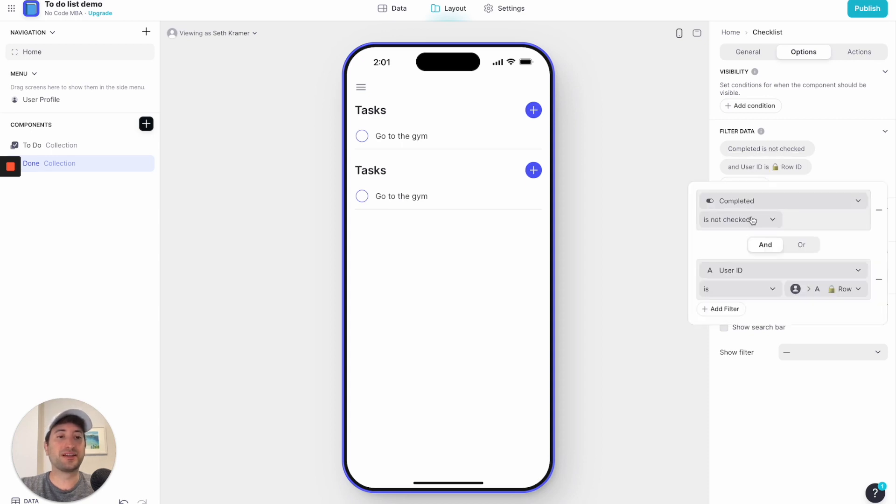
pyautogui.click(738, 223)
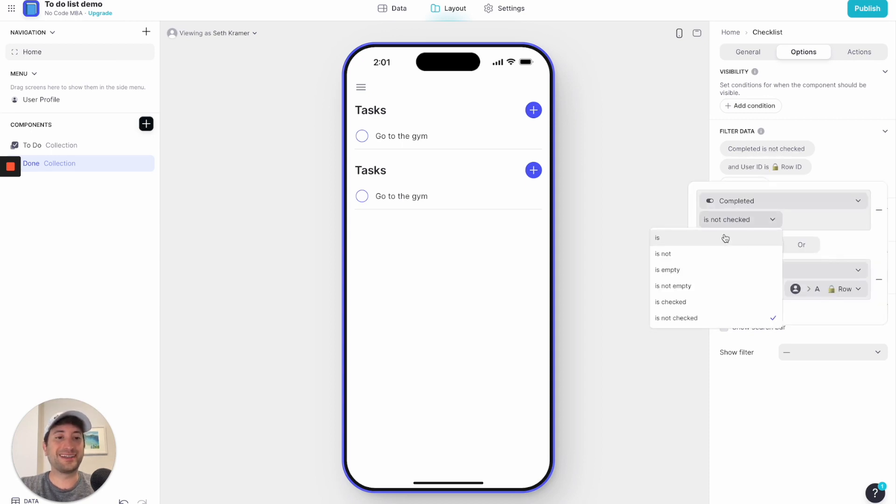
pyautogui.click(726, 238)
pyautogui.click(732, 225)
pyautogui.click(710, 306)
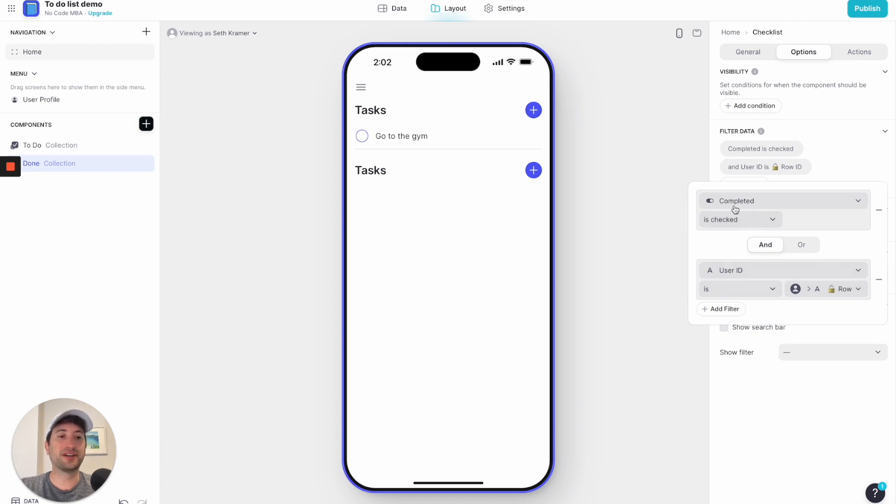
# - Remove the Show form screen action from the Done collection's title bar by setting it to None
pyautogui.click(731, 224)
pyautogui.click(732, 223)
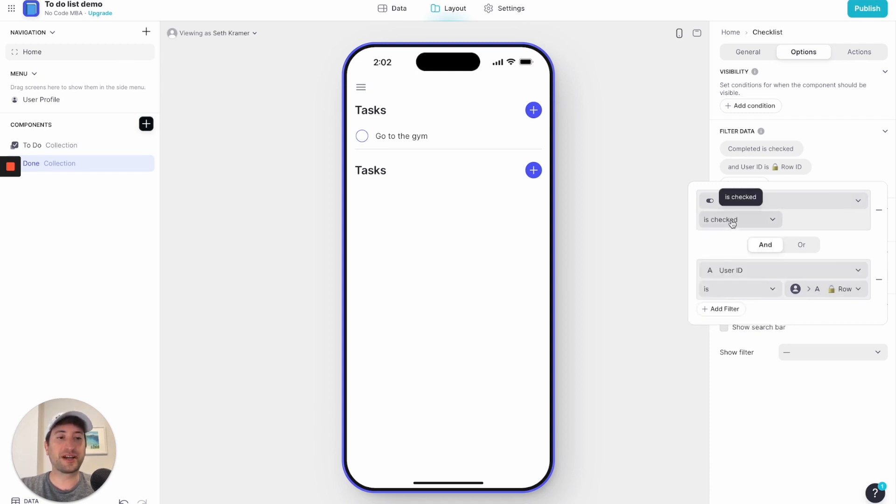
pyautogui.click(821, 147)
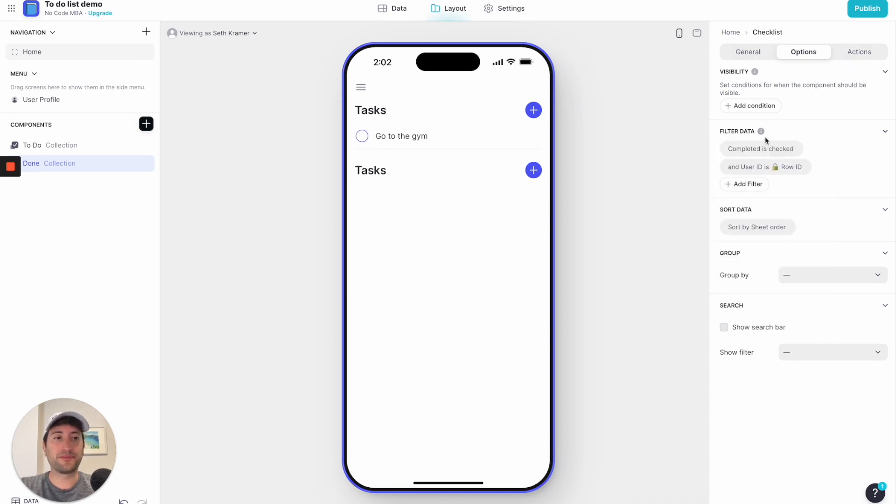
pyautogui.click(860, 59)
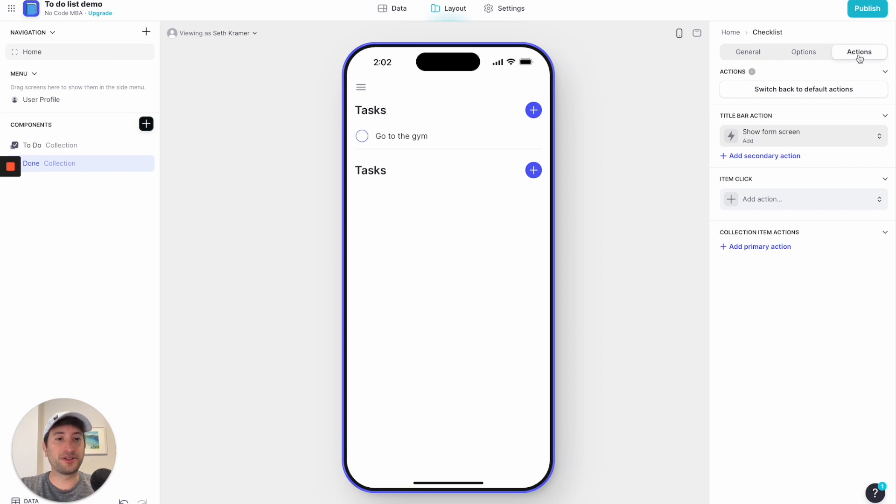
pyautogui.click(10, 211)
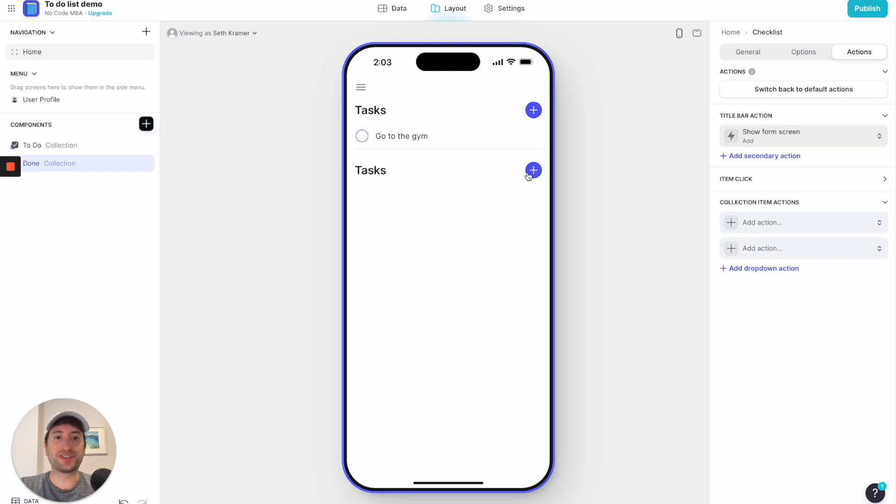
pyautogui.click(796, 140)
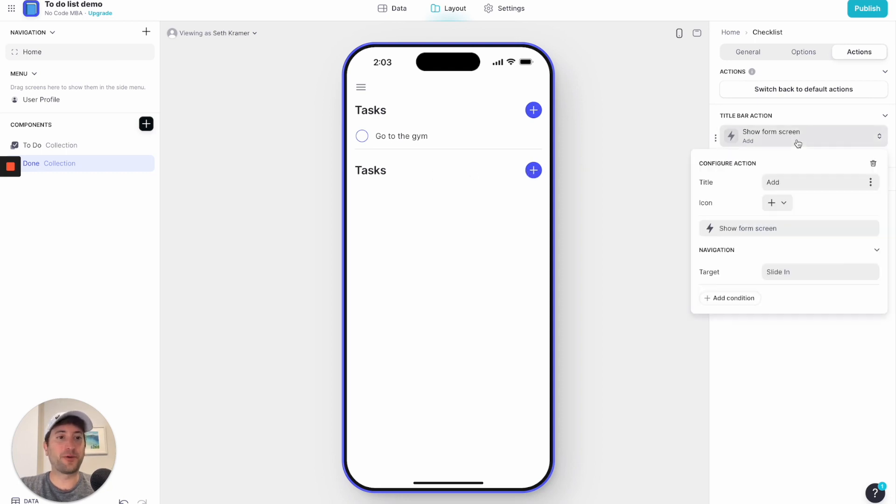
pyautogui.click(743, 228)
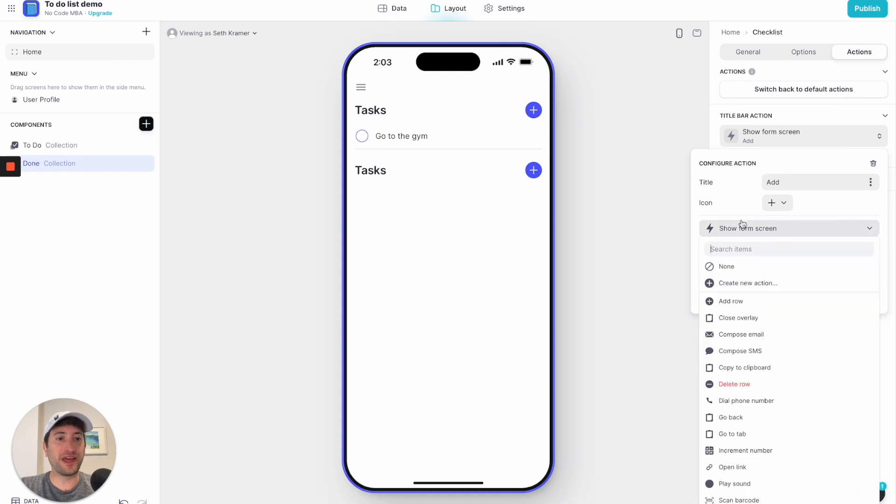
pyautogui.click(730, 266)
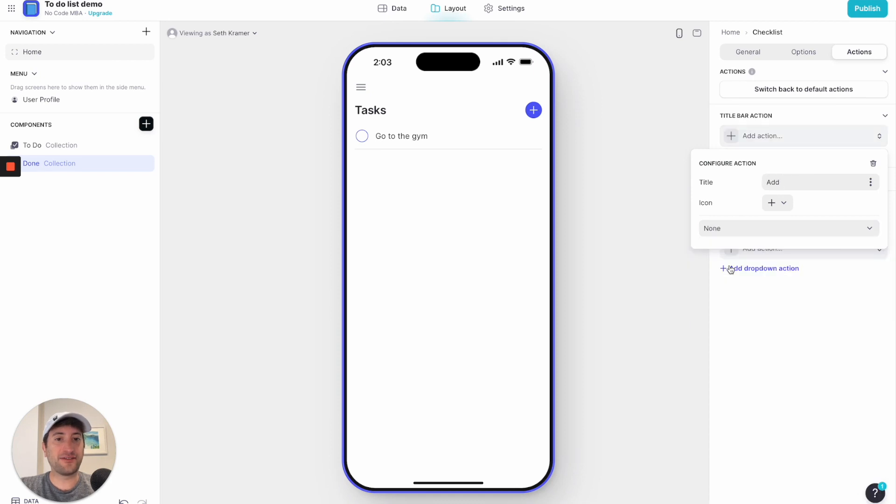
pyautogui.click(810, 120)
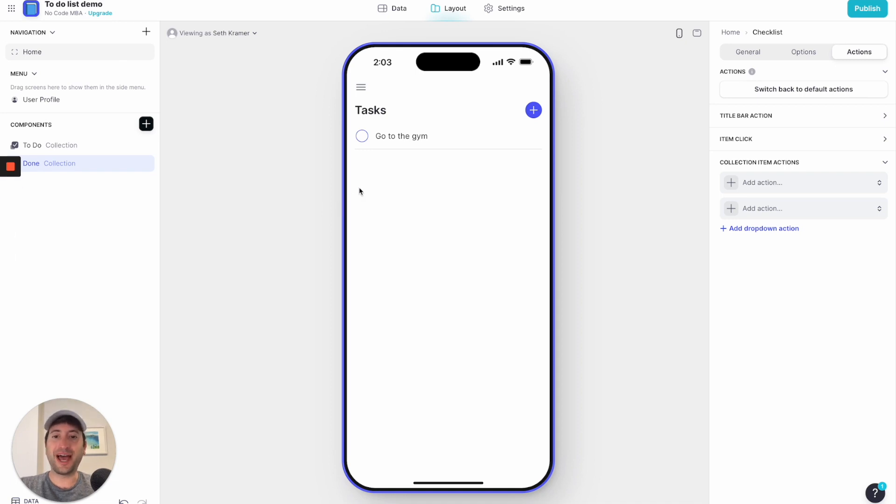
# - Check off "Go to the gym" in the preview and set the Done collection's title to "Completed Tasks"
pyautogui.click(362, 137)
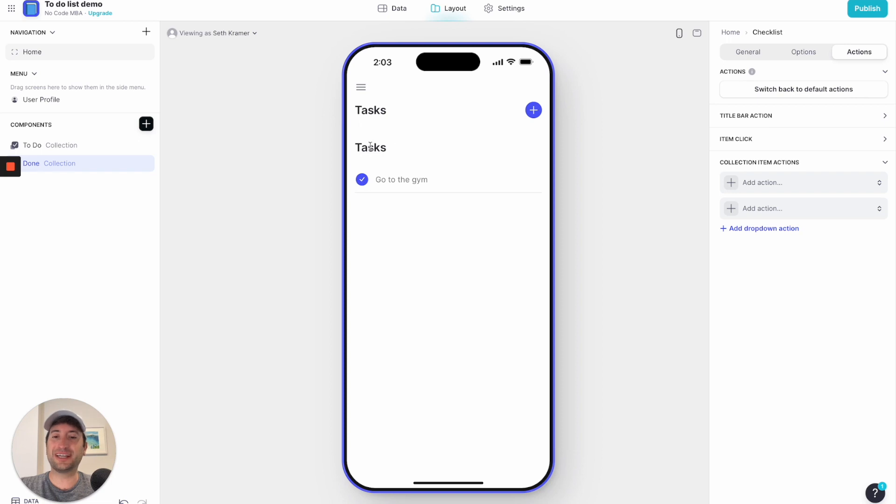
pyautogui.doubleClick(80, 166)
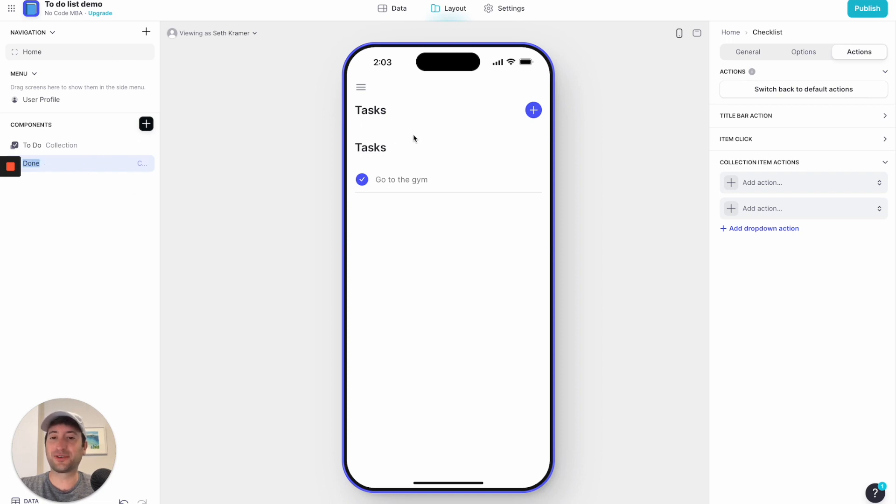
pyautogui.click(83, 184)
pyautogui.click(117, 164)
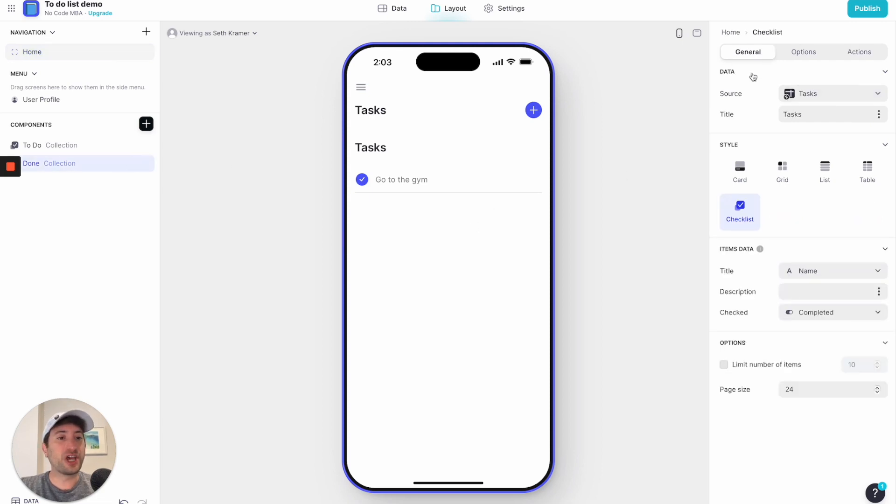
pyautogui.click(808, 275)
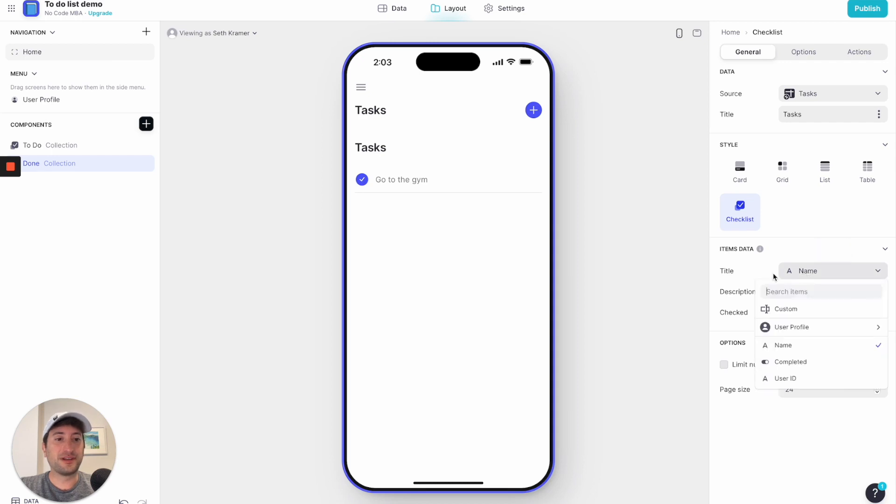
pyautogui.click(757, 269)
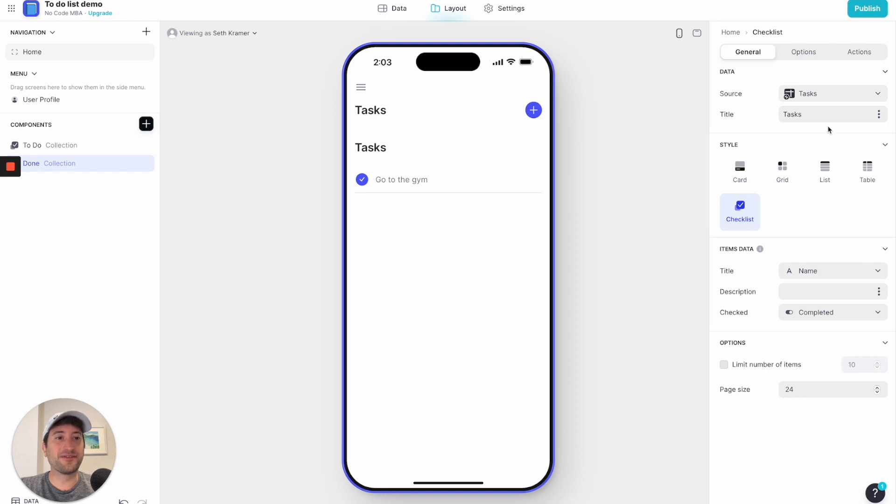
pyautogui.doubleClick(803, 113)
pyautogui.write('Completed Tas')
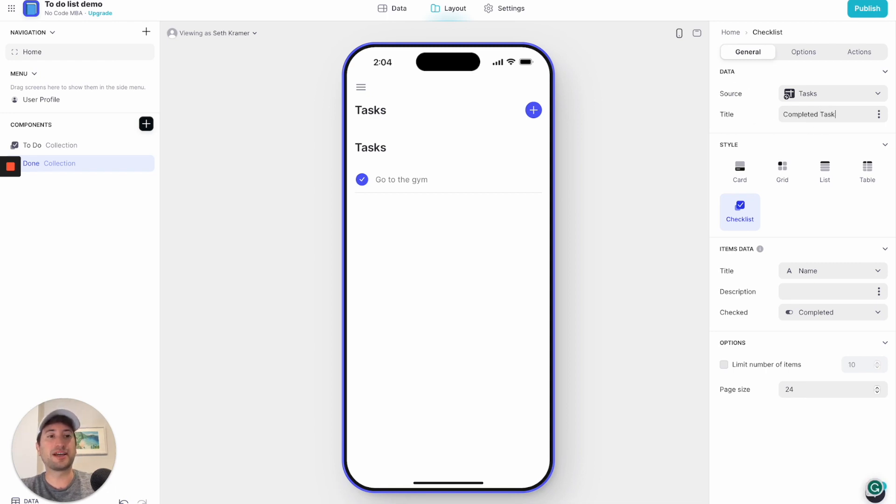
pyautogui.write('ks')
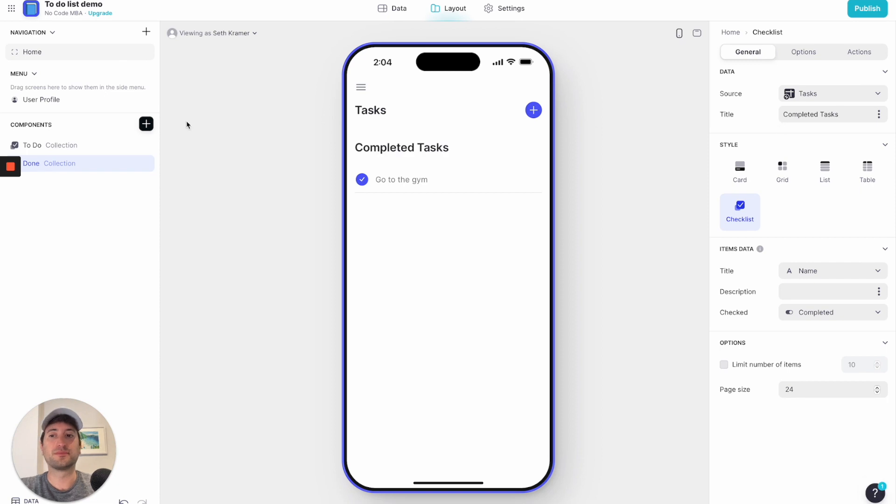
# - Set the To Do collection's title to "To Do List"
pyautogui.click(73, 145)
pyautogui.doubleClick(818, 112)
pyautogui.write('To Do List')
pyautogui.click(792, 128)
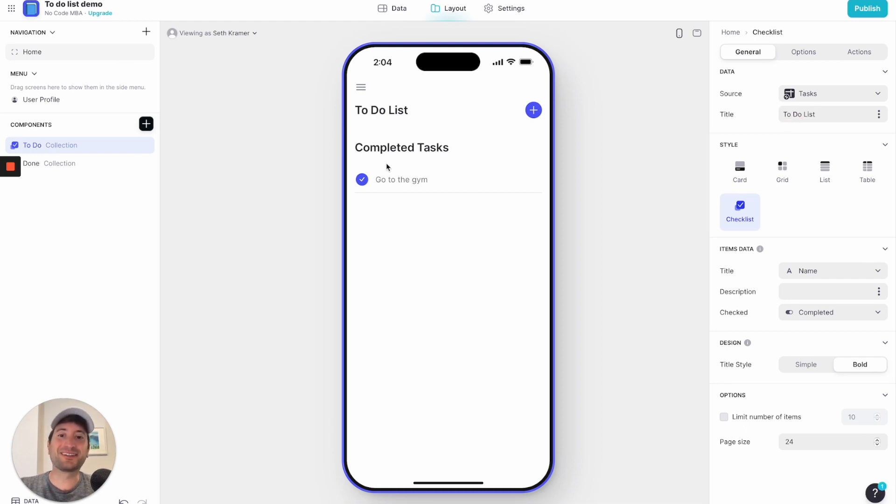
# - Test both lists in the preview by toggling "Go to the gym" between uncompleted and completed
pyautogui.click(363, 178)
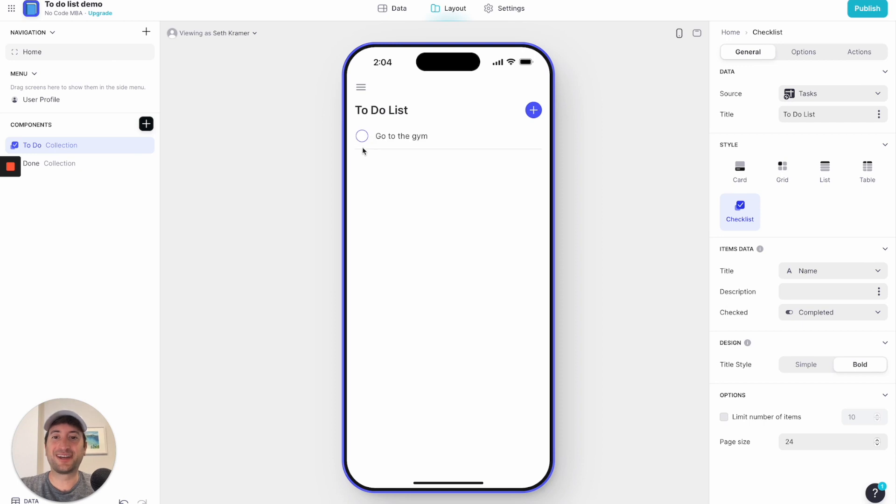
pyautogui.click(363, 139)
pyautogui.click(363, 181)
pyautogui.click(364, 140)
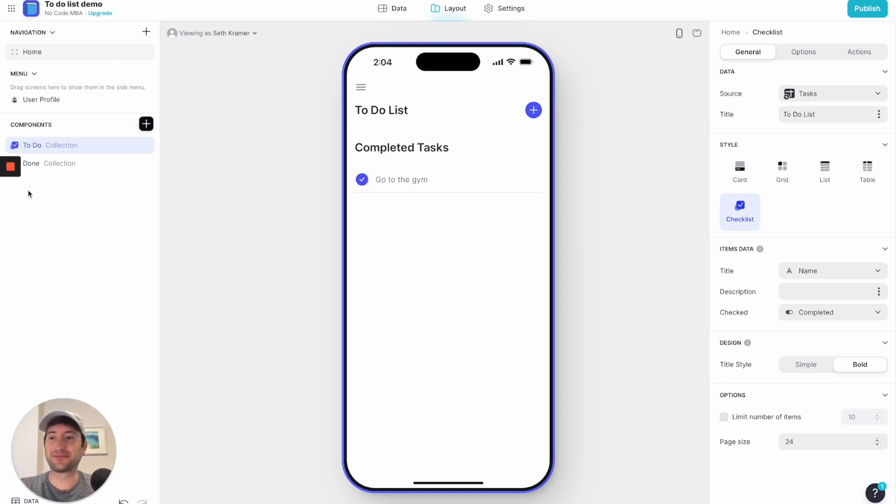
pyautogui.click(14, 208)
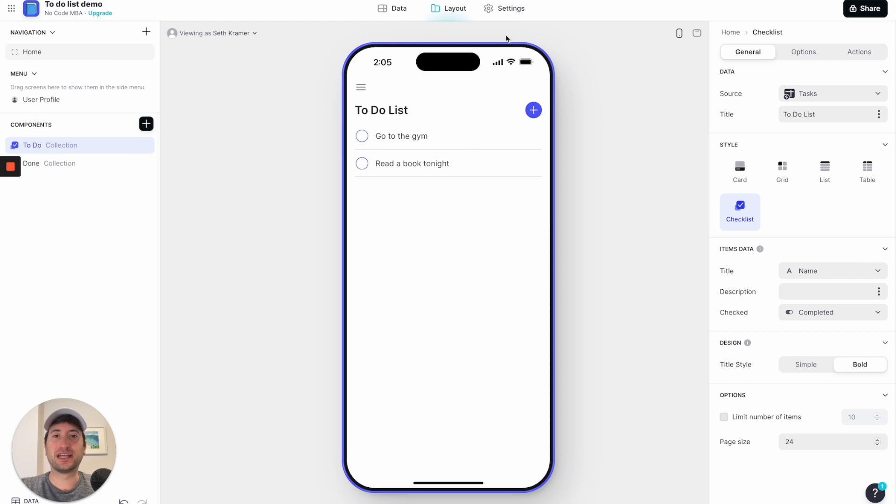
# - Try several accent colors in the app's appearance settings and settle on orange
pyautogui.click(507, 8)
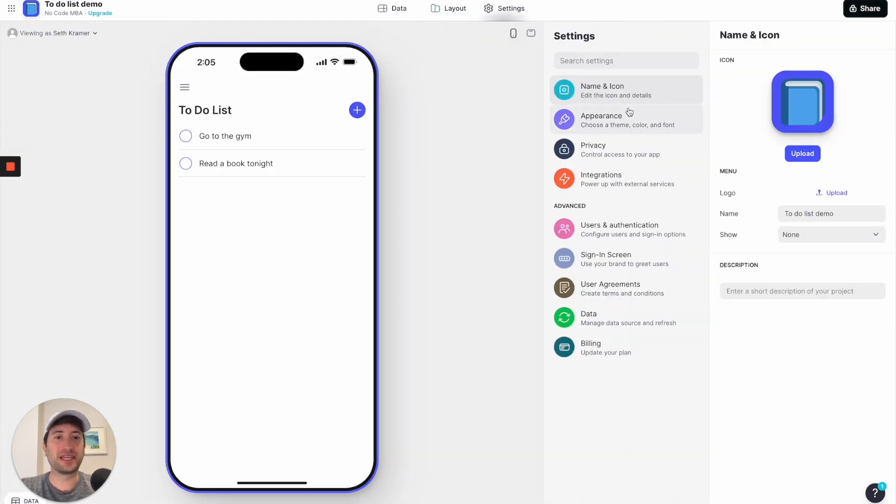
pyautogui.click(609, 155)
pyautogui.click(608, 123)
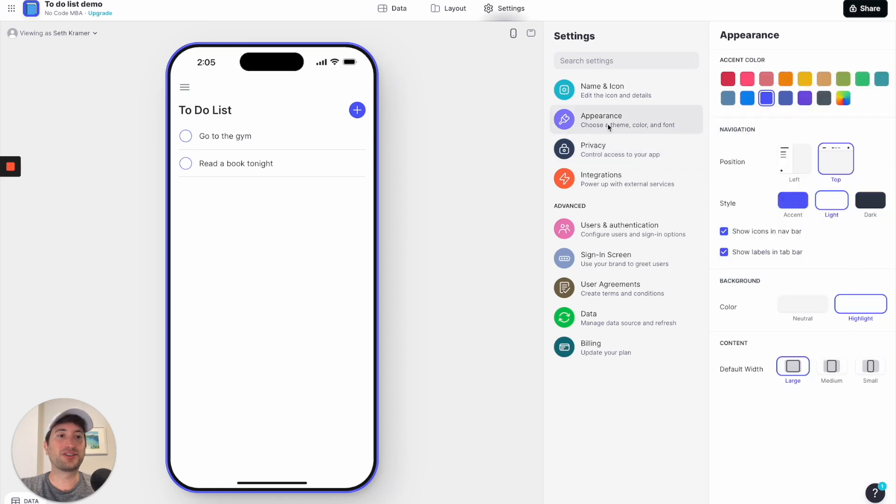
pyautogui.click(786, 79)
pyautogui.click(806, 79)
pyautogui.click(825, 79)
pyautogui.click(785, 82)
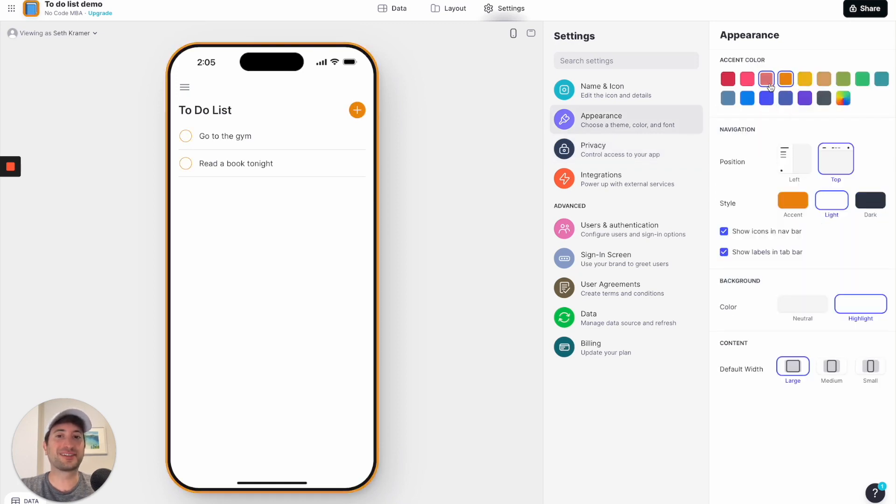
# - Review the app's privacy options, the User Profile screen and the Users table with its access requests
pyautogui.click(622, 154)
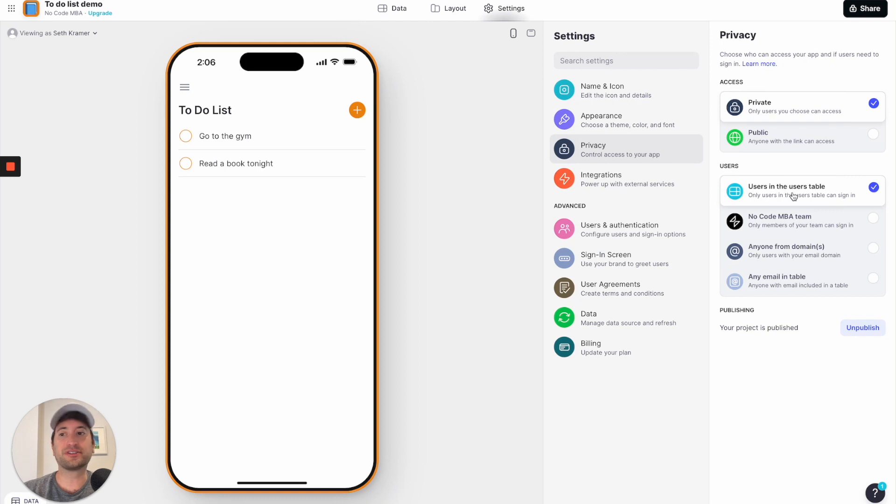
pyautogui.click(446, 9)
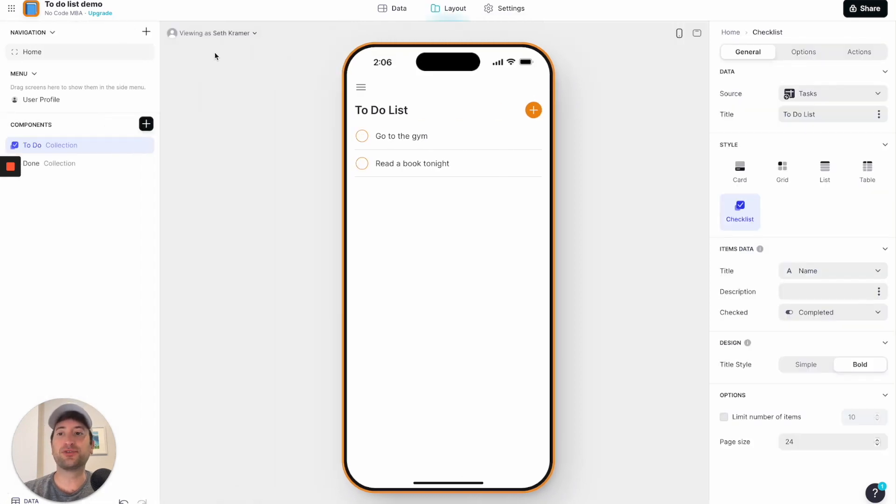
pyautogui.click(64, 99)
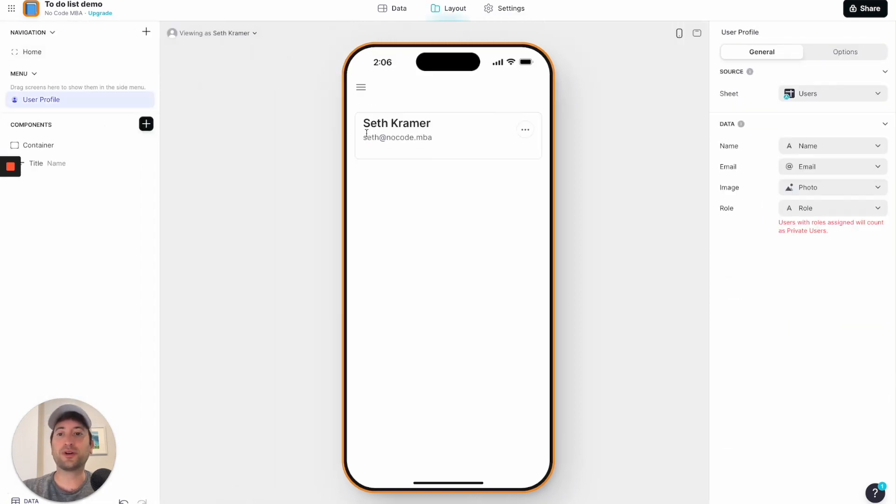
pyautogui.click(404, 8)
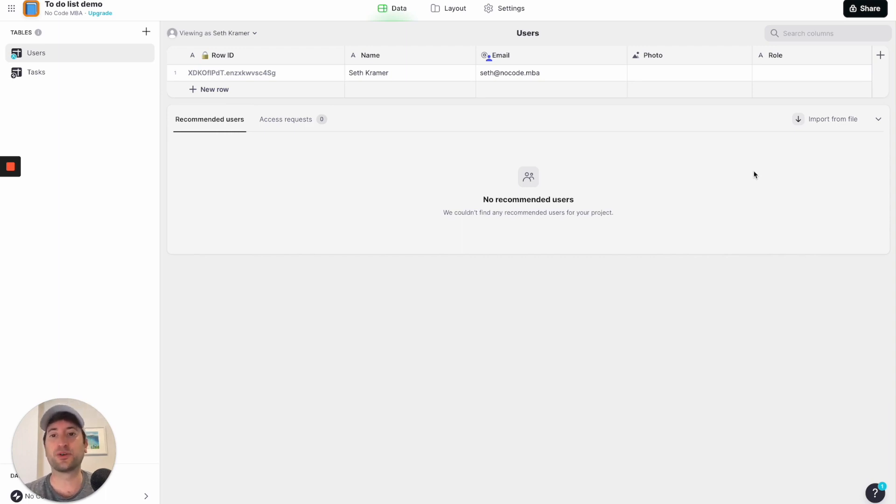
pyautogui.click(292, 123)
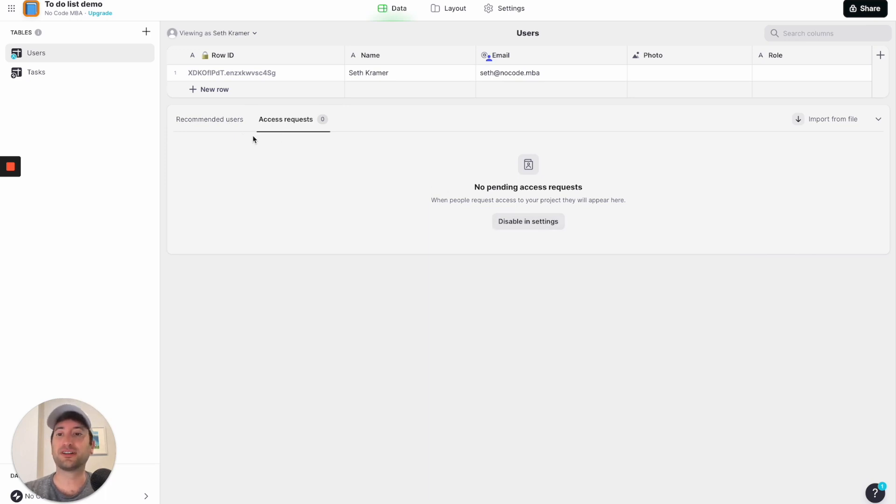
pyautogui.click(212, 124)
# - Set the app's privacy to Public access with Required sign-in
pyautogui.click(505, 14)
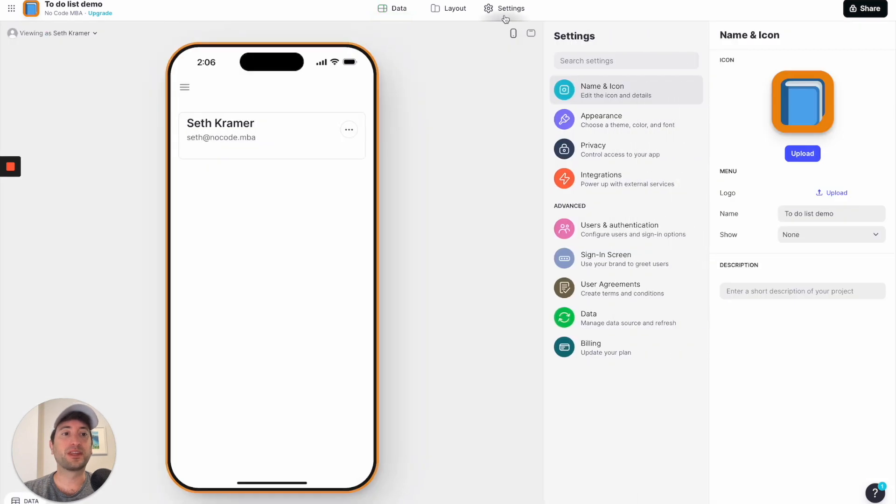
pyautogui.click(605, 145)
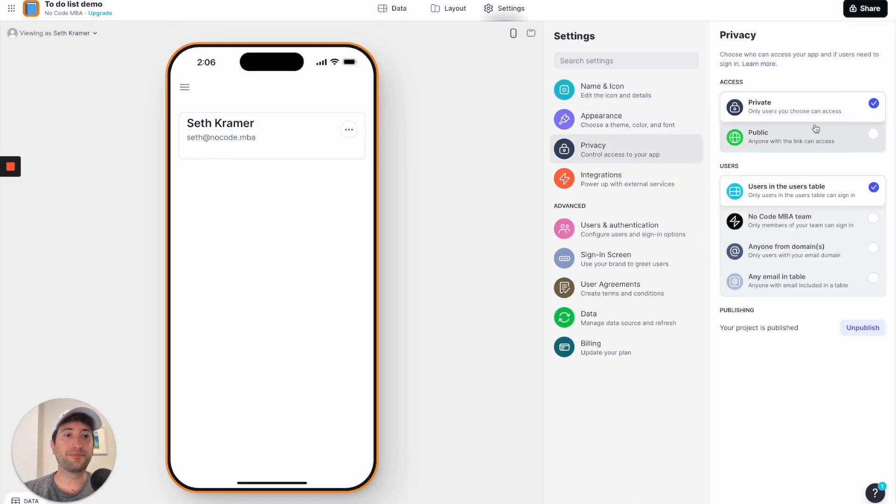
pyautogui.click(796, 149)
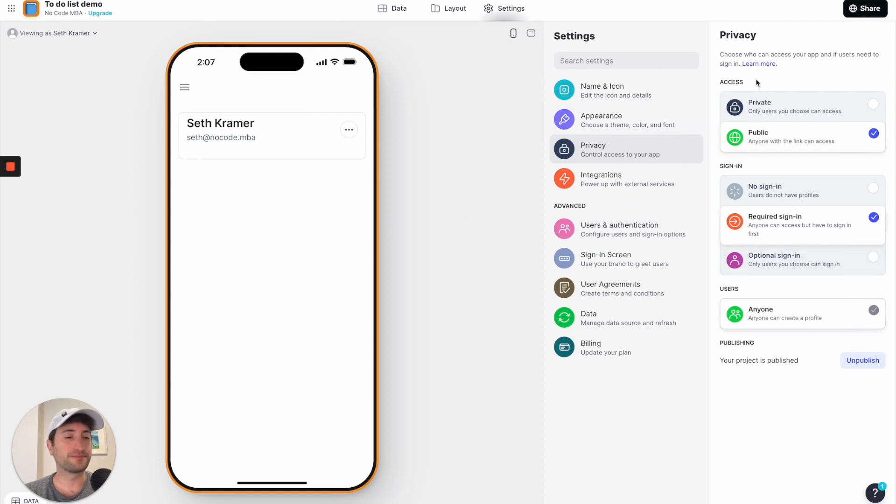
# - Copy the app link from the sharing options and open the published app to log in with an email address
pyautogui.click(866, 15)
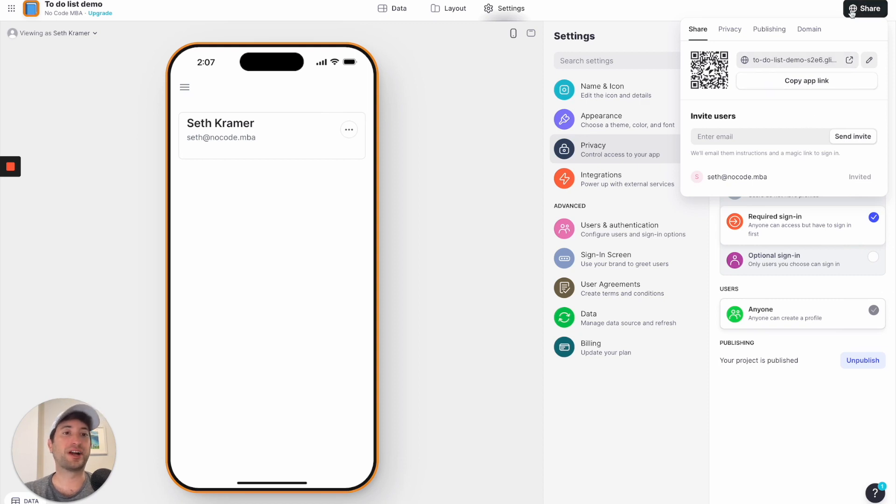
pyautogui.click(767, 86)
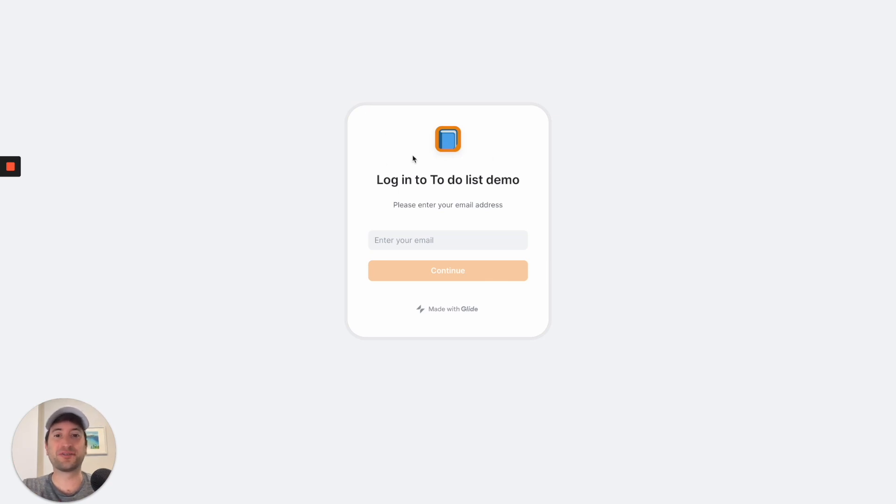
pyautogui.click(432, 248)
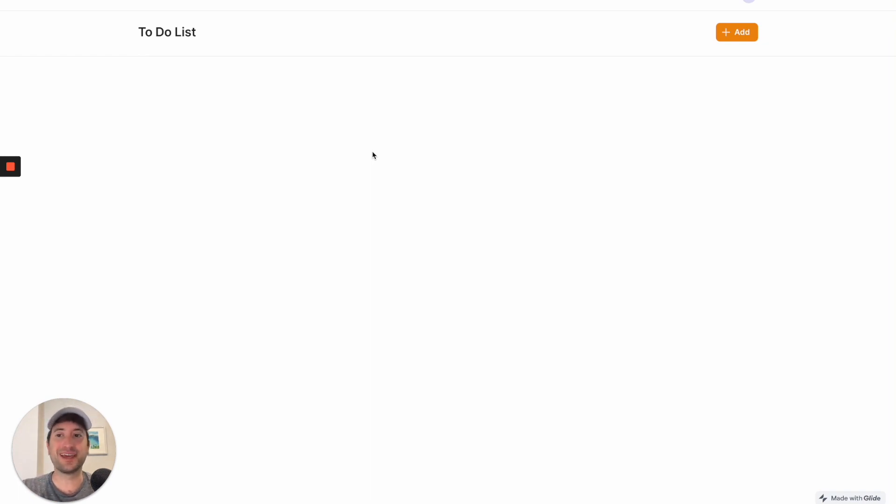
# - Add the task "Go to the gym" to the To Do List in the published app
pyautogui.click(727, 33)
pyautogui.click(648, 56)
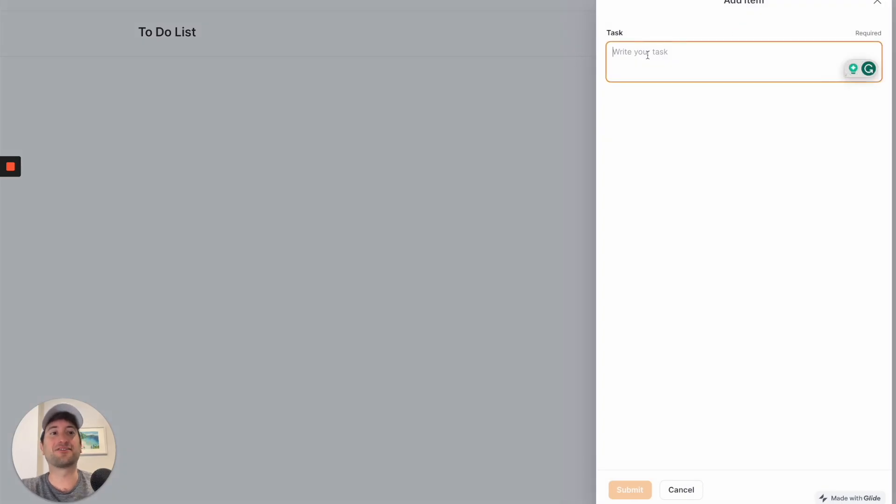
pyautogui.write('Go to the gym')
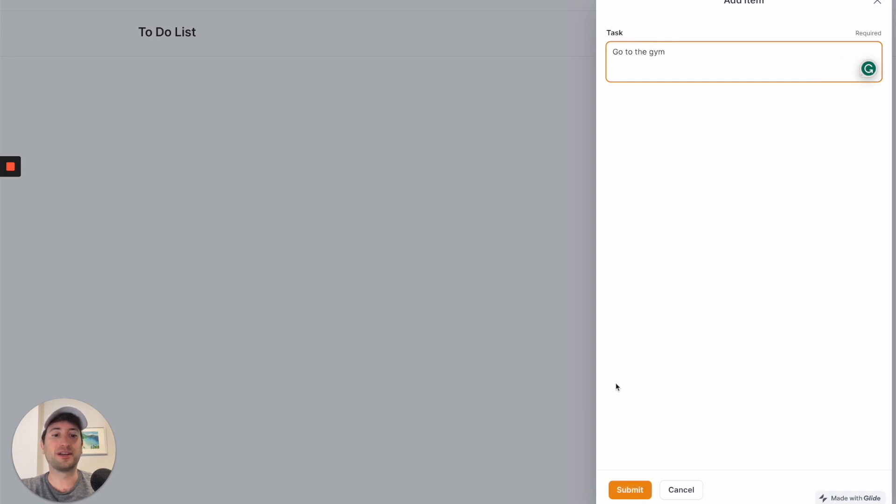
pyautogui.click(625, 488)
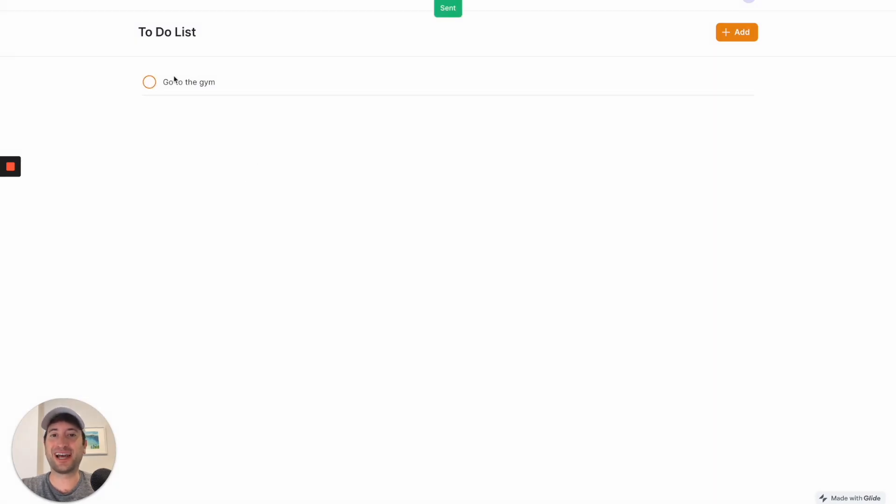
# - Add a second task, "Go for a run", to the To Do List in the published app
pyautogui.click(743, 37)
pyautogui.click(621, 63)
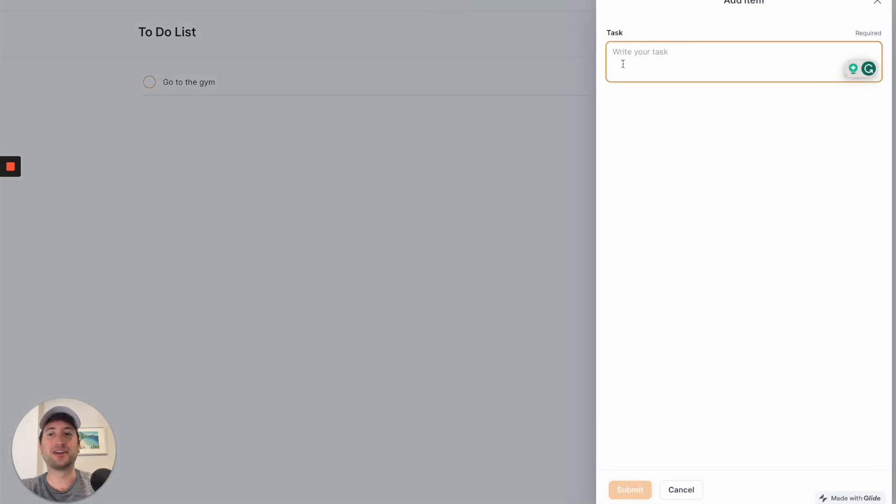
pyautogui.write('Go for a run')
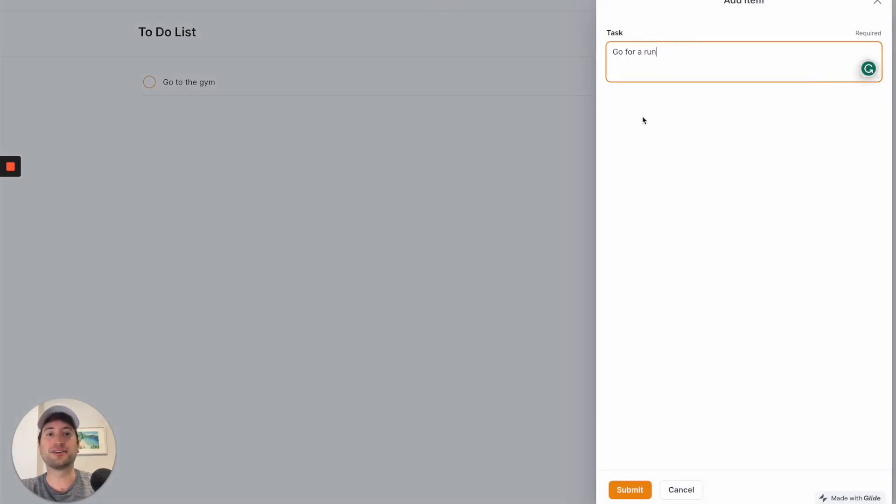
pyautogui.click(637, 488)
# - Test the completion checkboxes in the published app by checking off "Go to the gym" and unchecking completed tasks
pyautogui.click(150, 83)
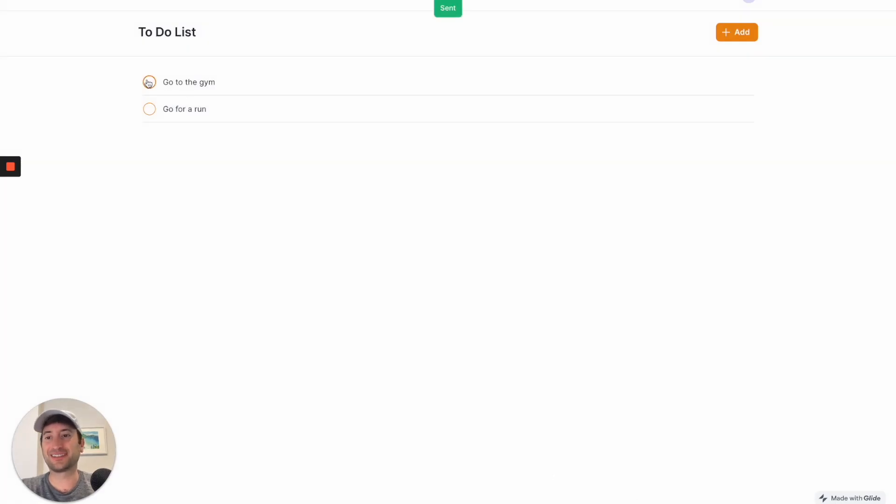
pyautogui.click(150, 153)
pyautogui.click(150, 152)
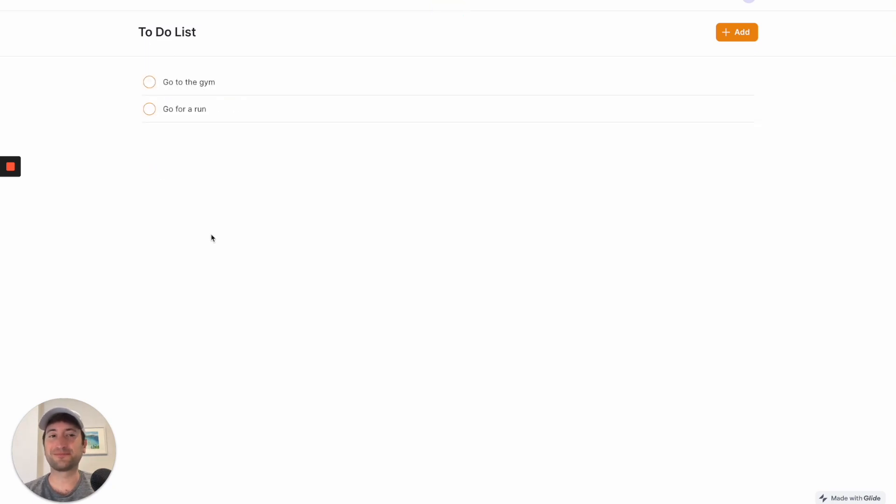